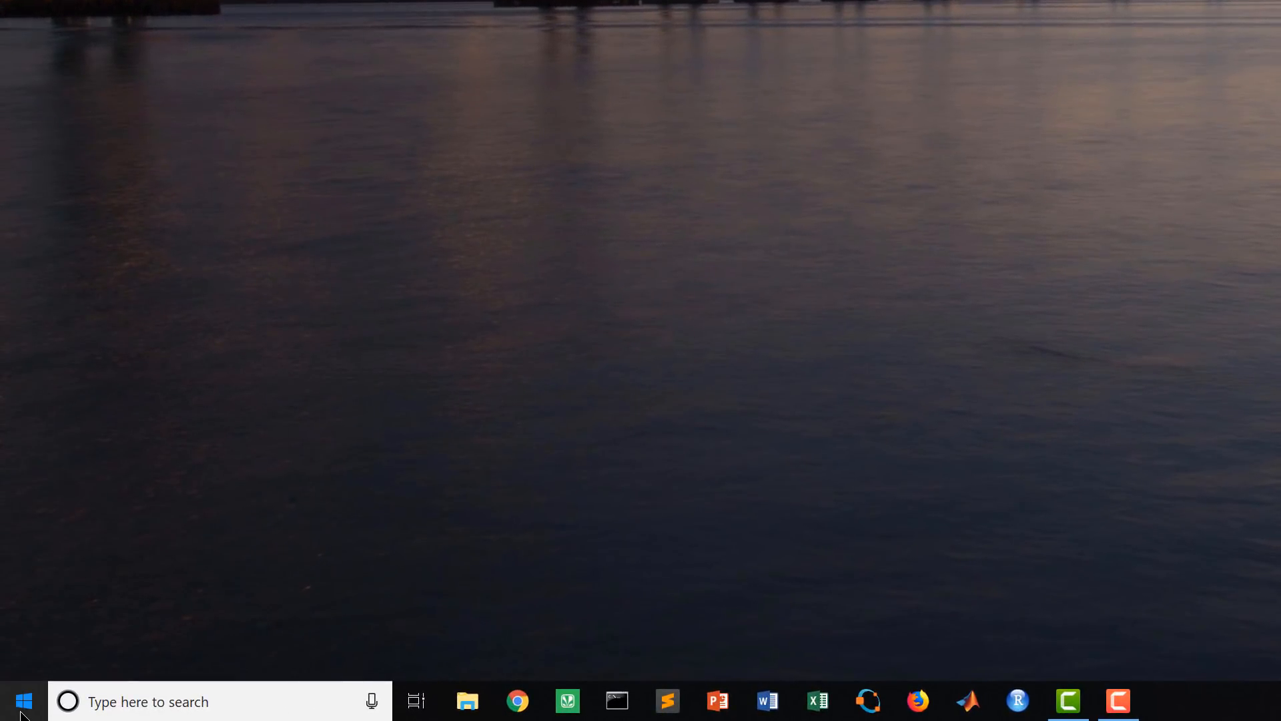
Step: Check in Device Manager which display adaptors are installed, selecting the NVIDIA GPU, and close Device Manager
{"action": "right_click", "coordinate": [22, 714]}
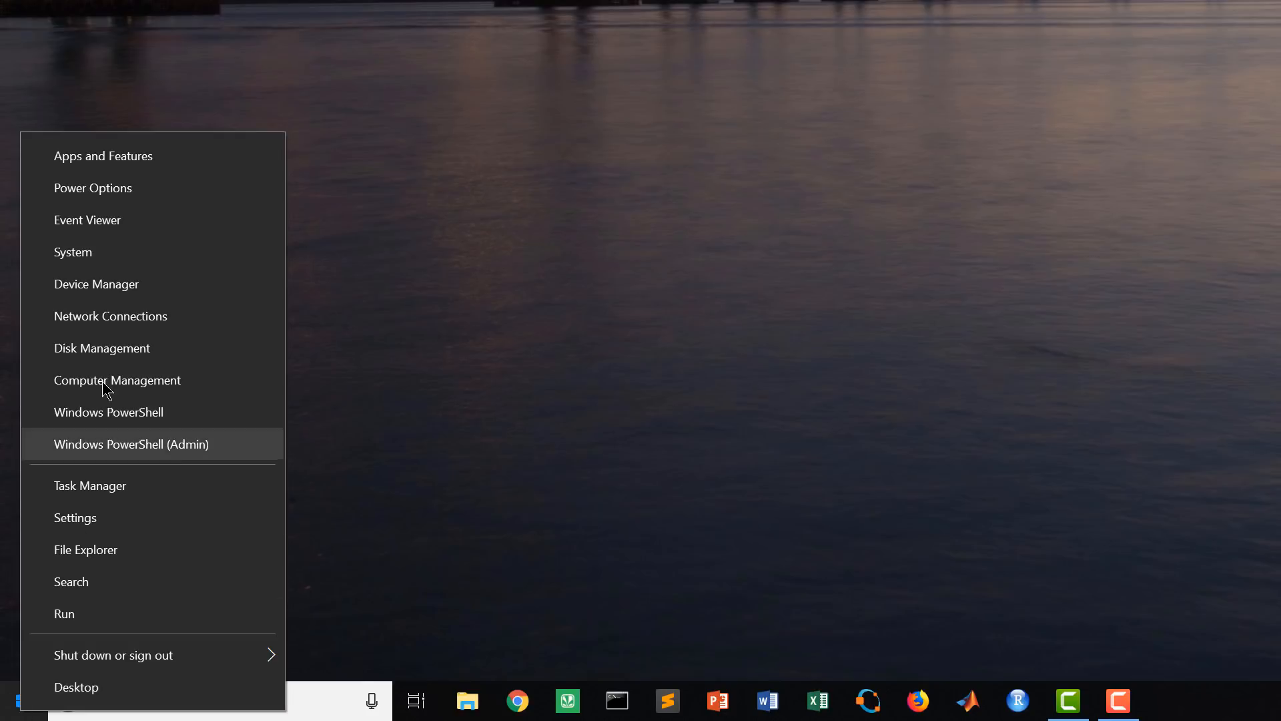
{"action": "left_click", "coordinate": [126, 294]}
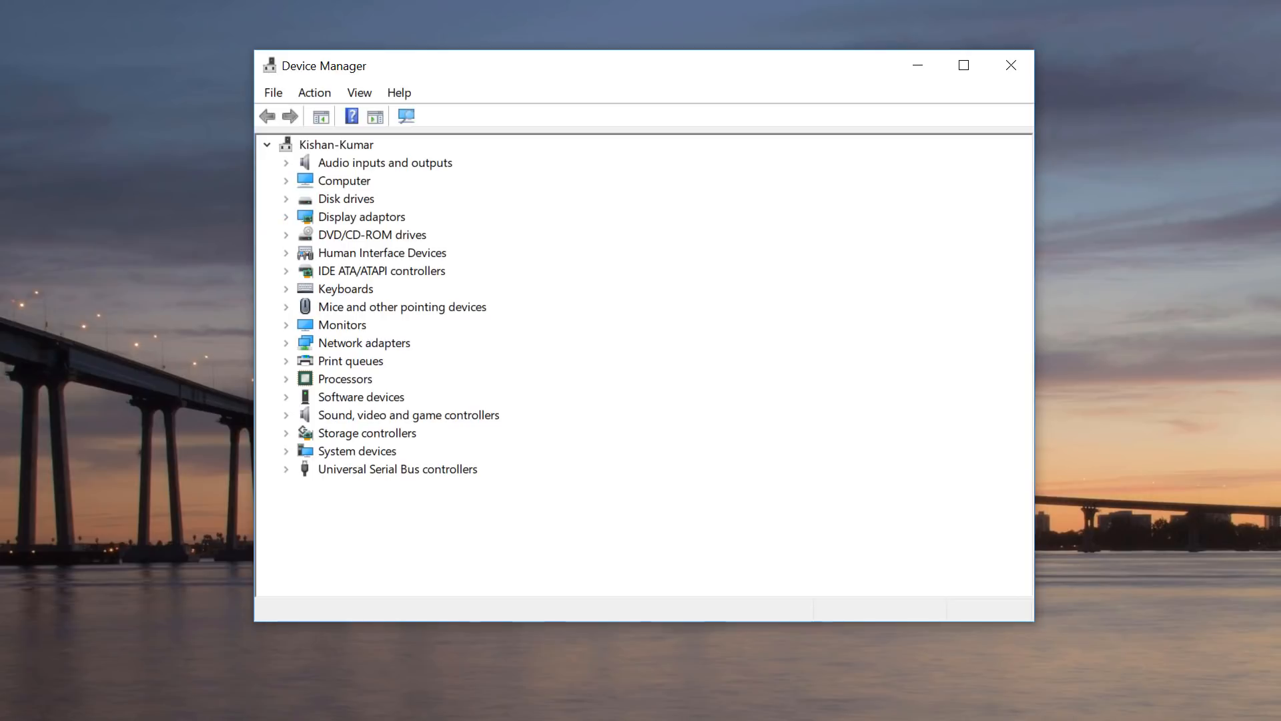
{"action": "left_click", "coordinate": [286, 217]}
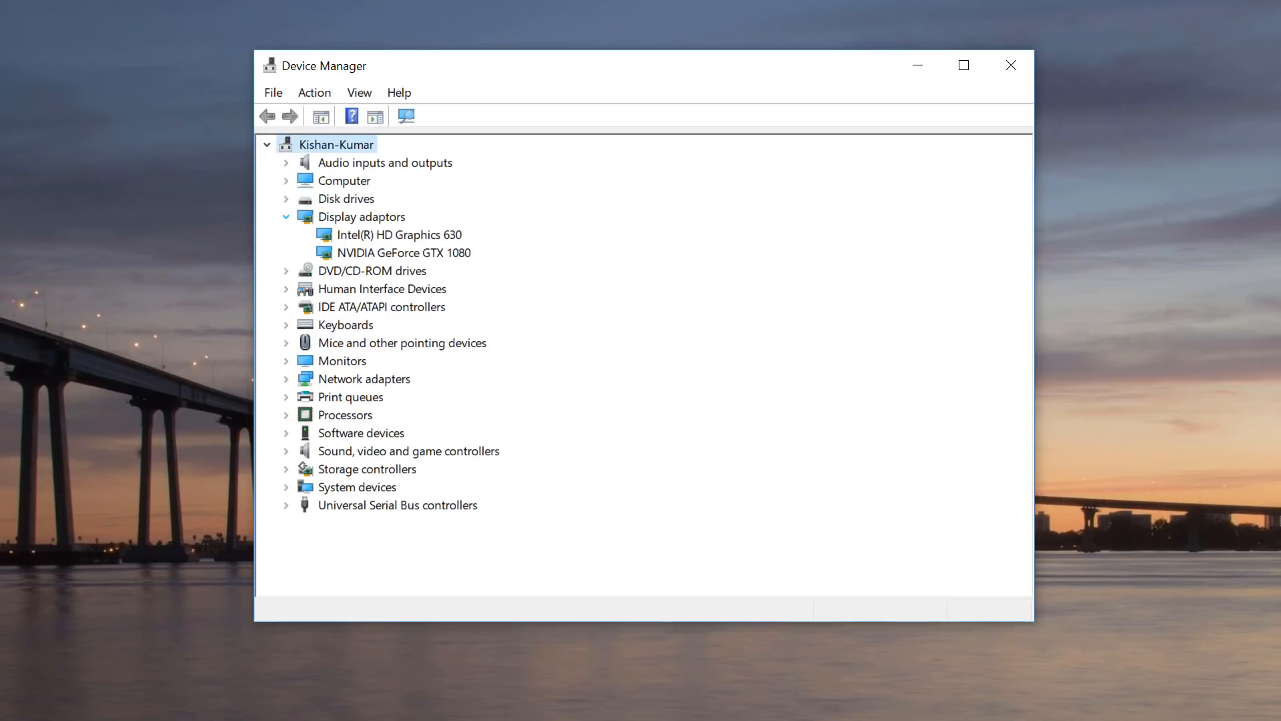
{"action": "left_click", "coordinate": [403, 253]}
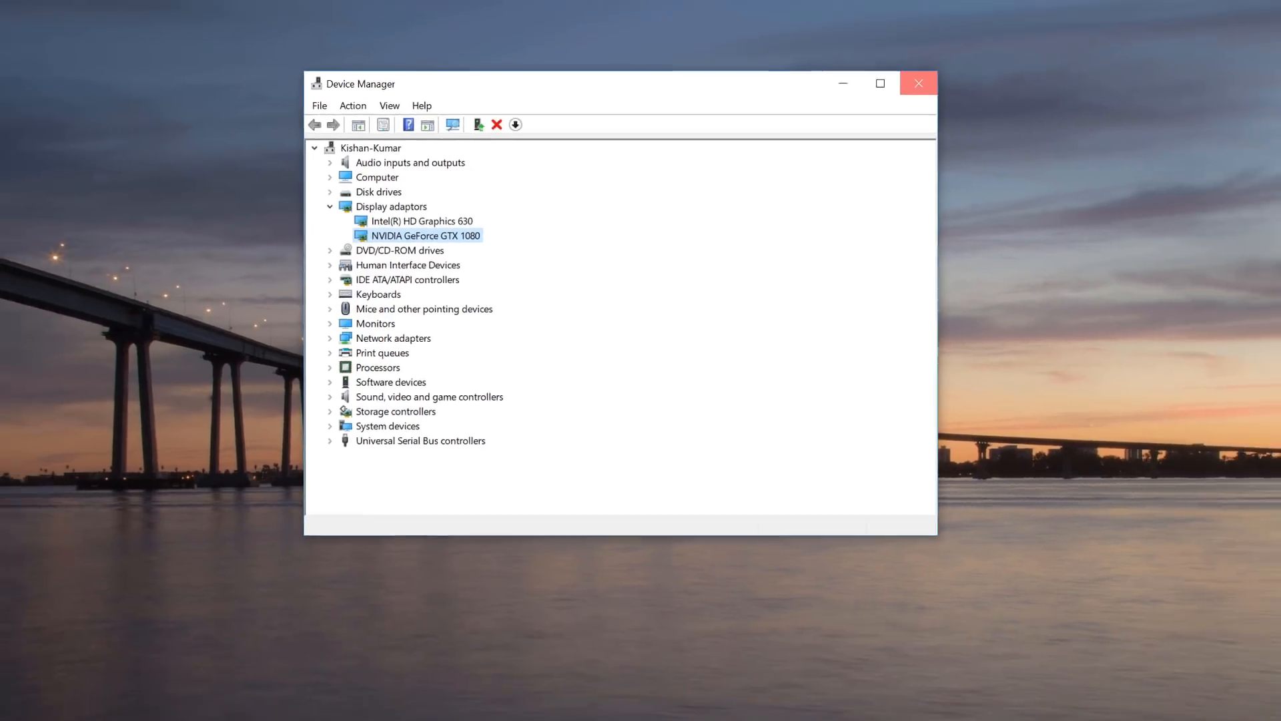
{"action": "left_click", "coordinate": [1011, 64]}
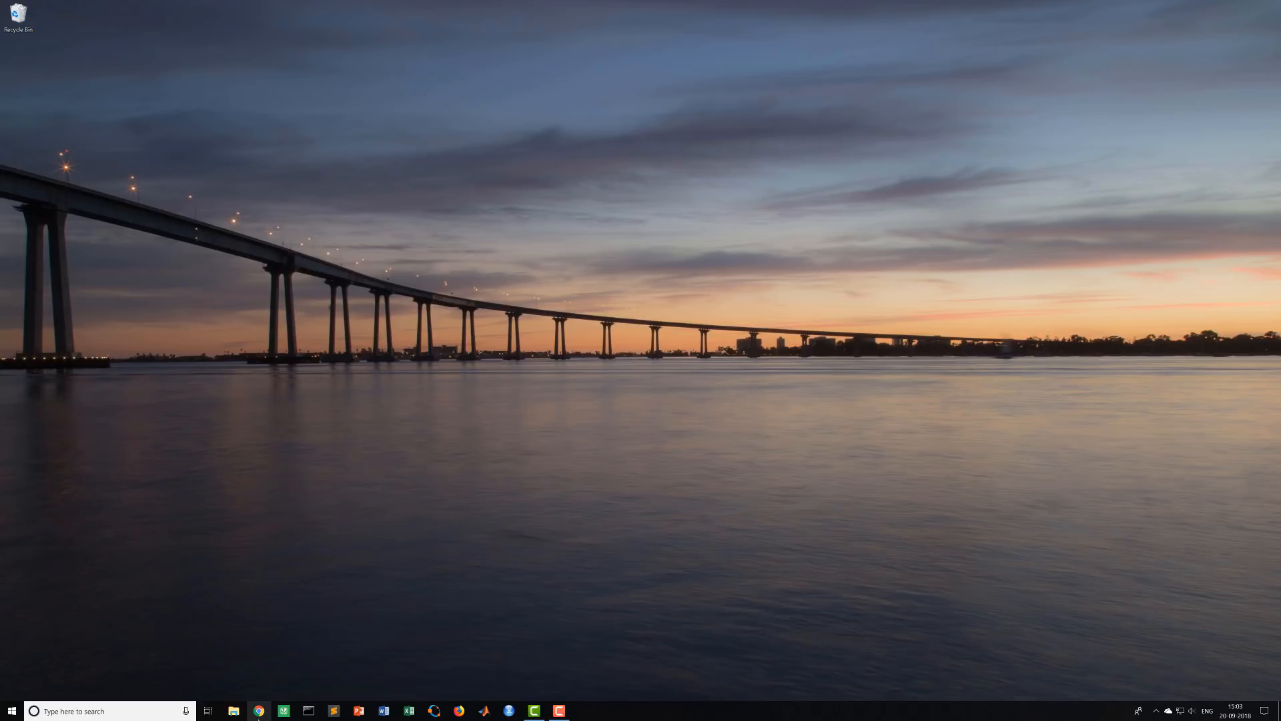
Step: Switch to Chrome, search for "nvidia cuda gpu" and open the CUDA GPUs page on NVIDIA Developer
{"action": "left_click", "coordinate": [259, 712]}
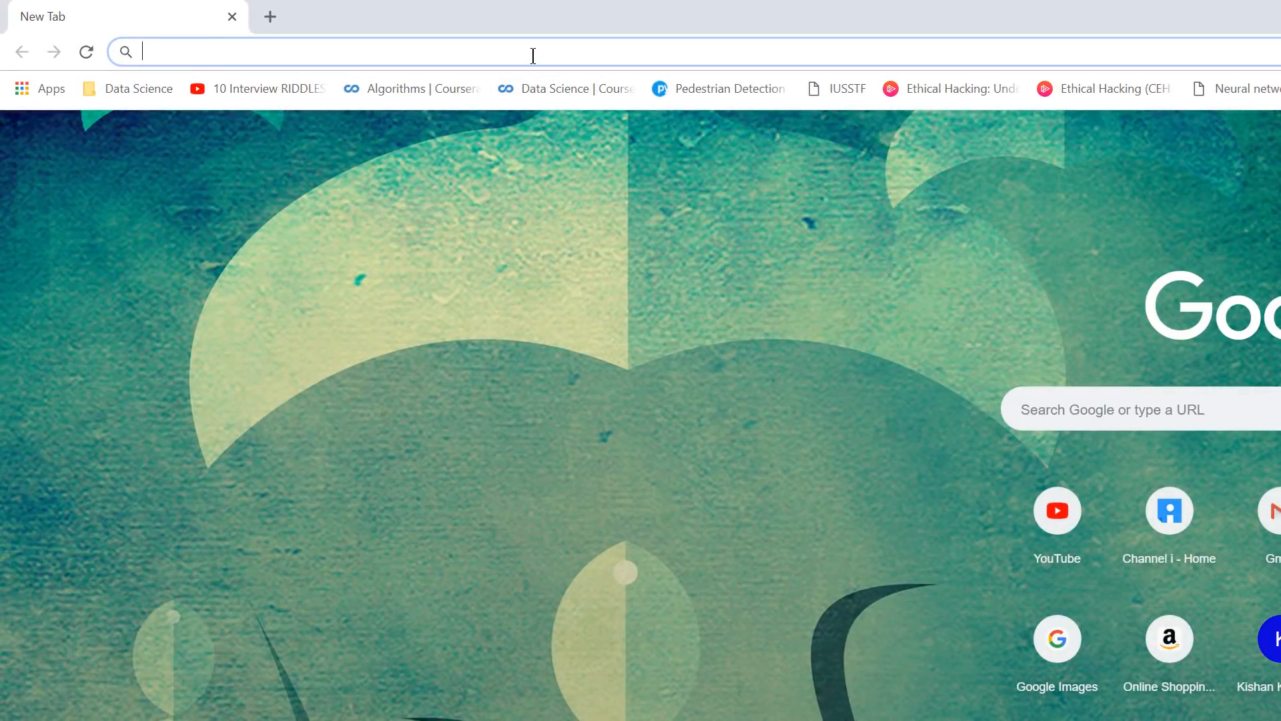
{"action": "type", "text": "nvi"}
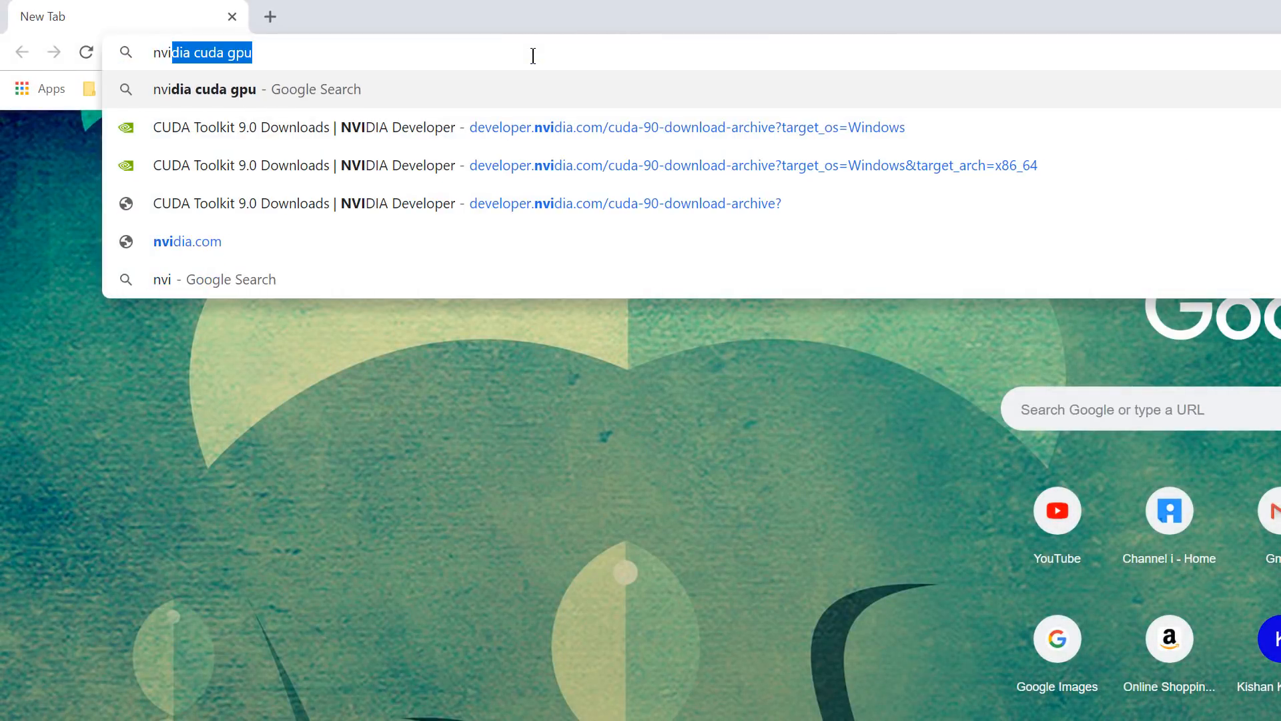
{"action": "type", "text": "dia "}
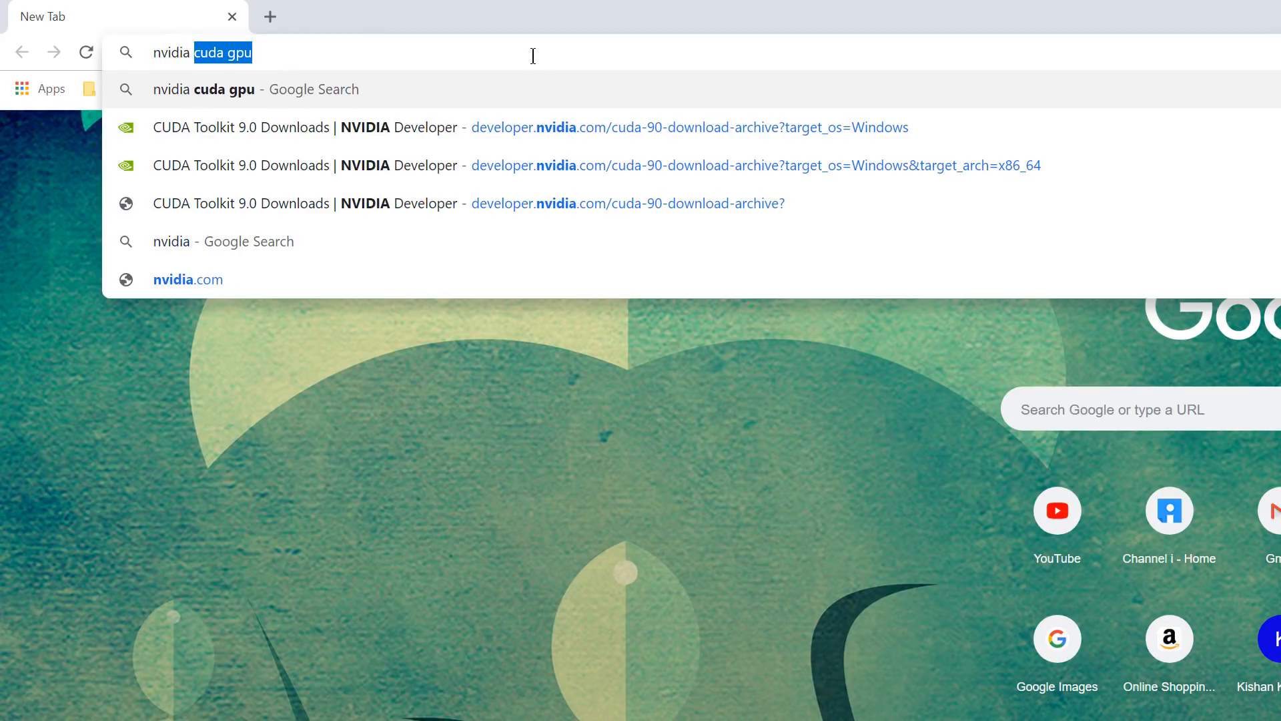
{"action": "type", "text": "cuda gp"}
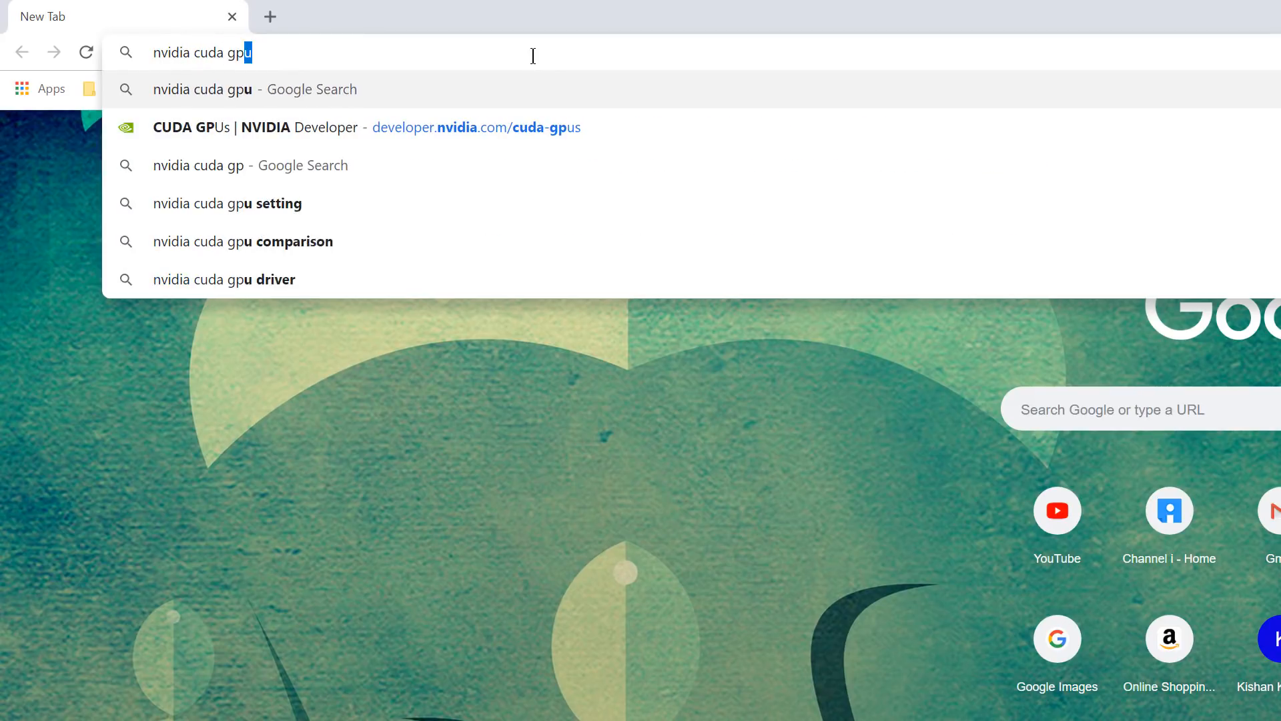
{"action": "key", "text": "Return"}
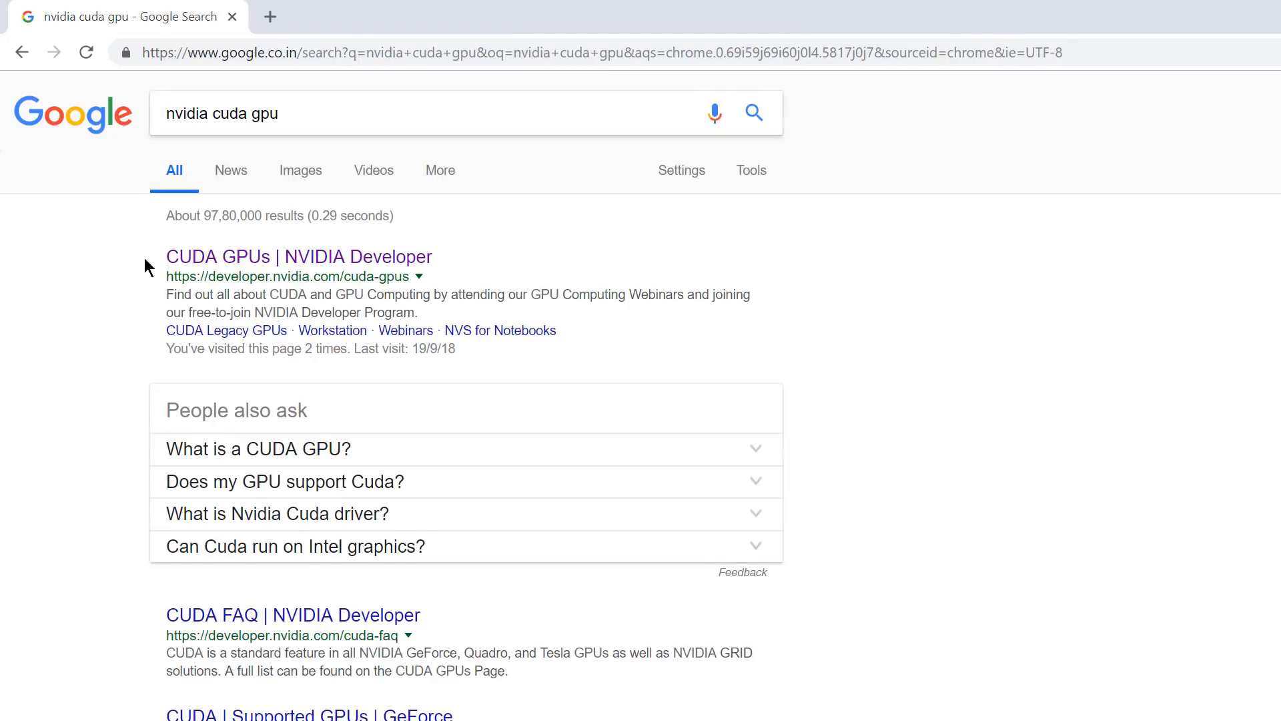
{"action": "left_click", "coordinate": [257, 260]}
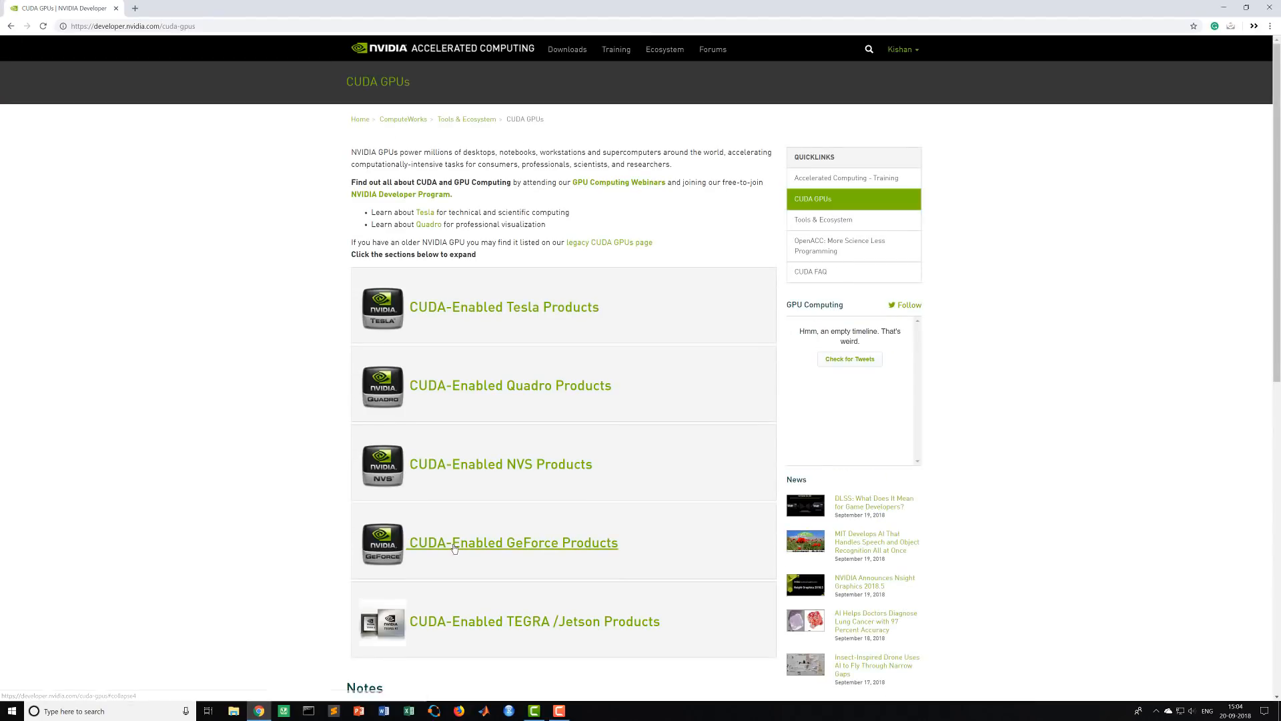
Step: Expand the CUDA-Enabled GeForce Products section and examine the desktop and notebook GPU lists with their compute capabilities
{"action": "left_click", "coordinate": [491, 547]}
{"action": "scroll", "coordinate": [454, 376], "scroll_direction": "down", "scroll_amount": 3}
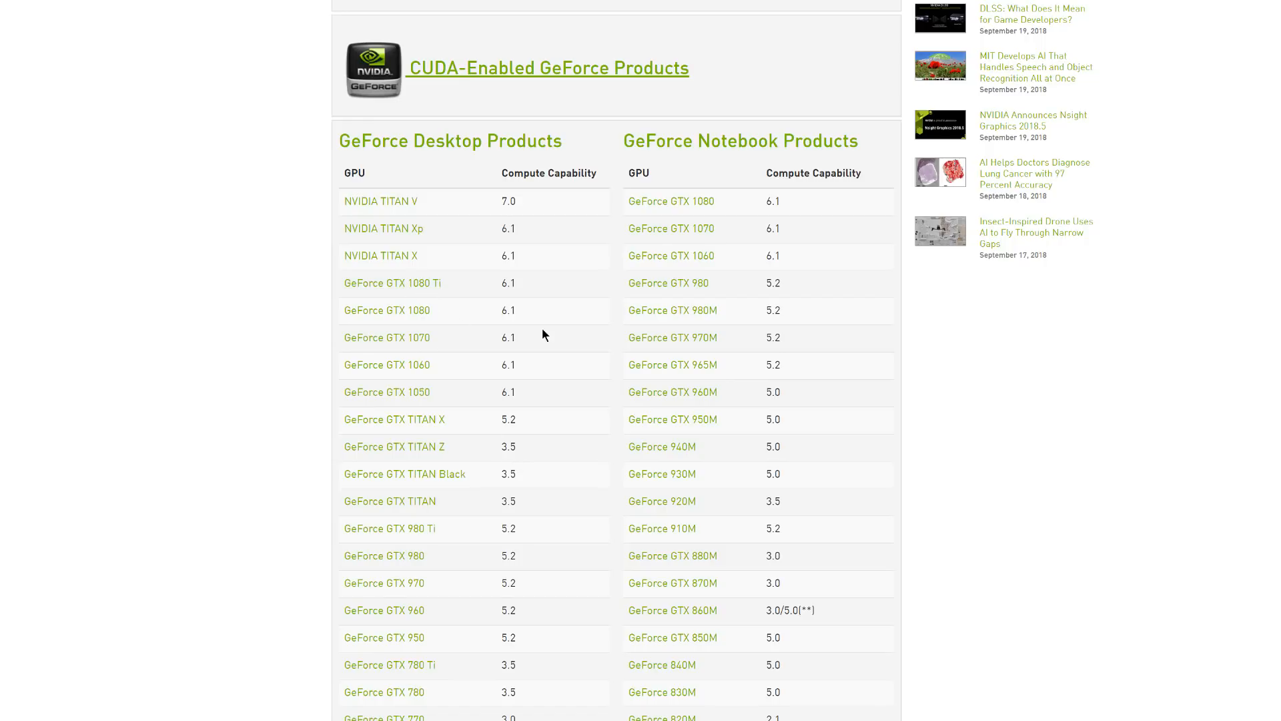
{"action": "scroll", "coordinate": [542, 332], "scroll_direction": "down", "scroll_amount": 3}
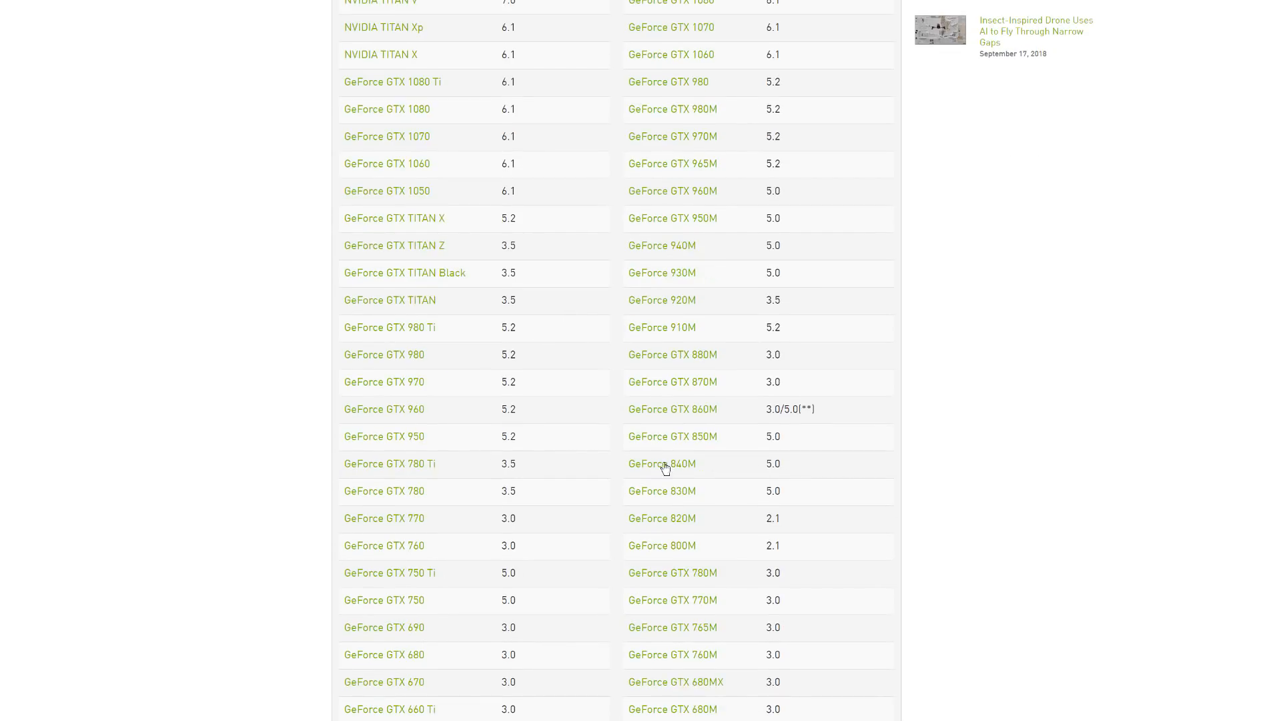
{"action": "scroll", "coordinate": [666, 467], "scroll_direction": "down", "scroll_amount": 3}
{"action": "scroll", "coordinate": [441, 520], "scroll_direction": "down", "scroll_amount": 6}
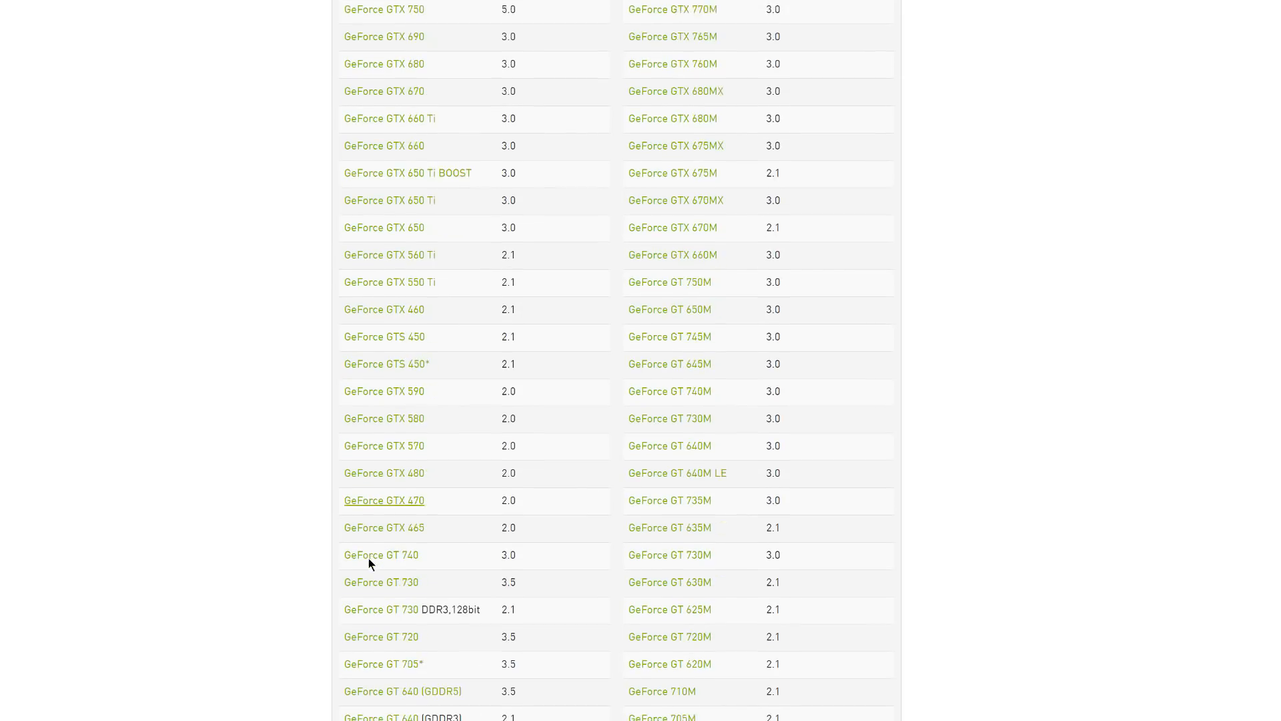
{"action": "scroll", "coordinate": [368, 558], "scroll_direction": "down", "scroll_amount": 5}
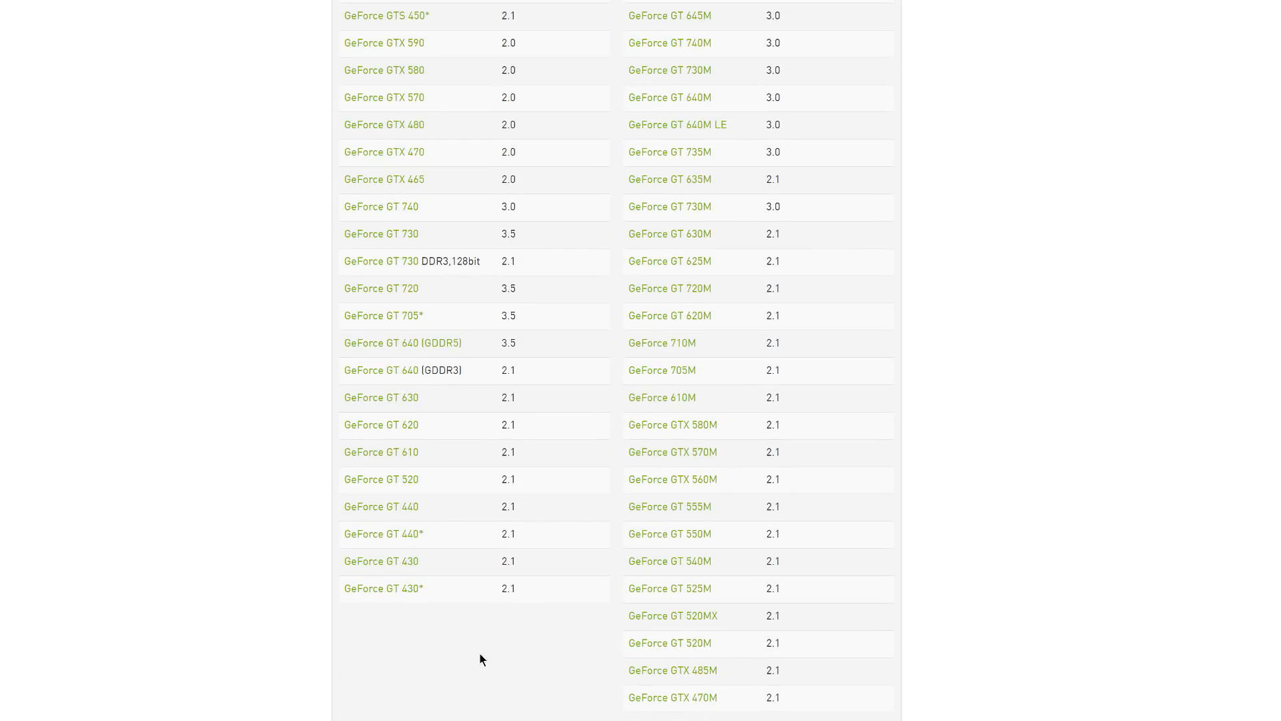
{"action": "scroll", "coordinate": [584, 618], "scroll_direction": "down", "scroll_amount": 5}
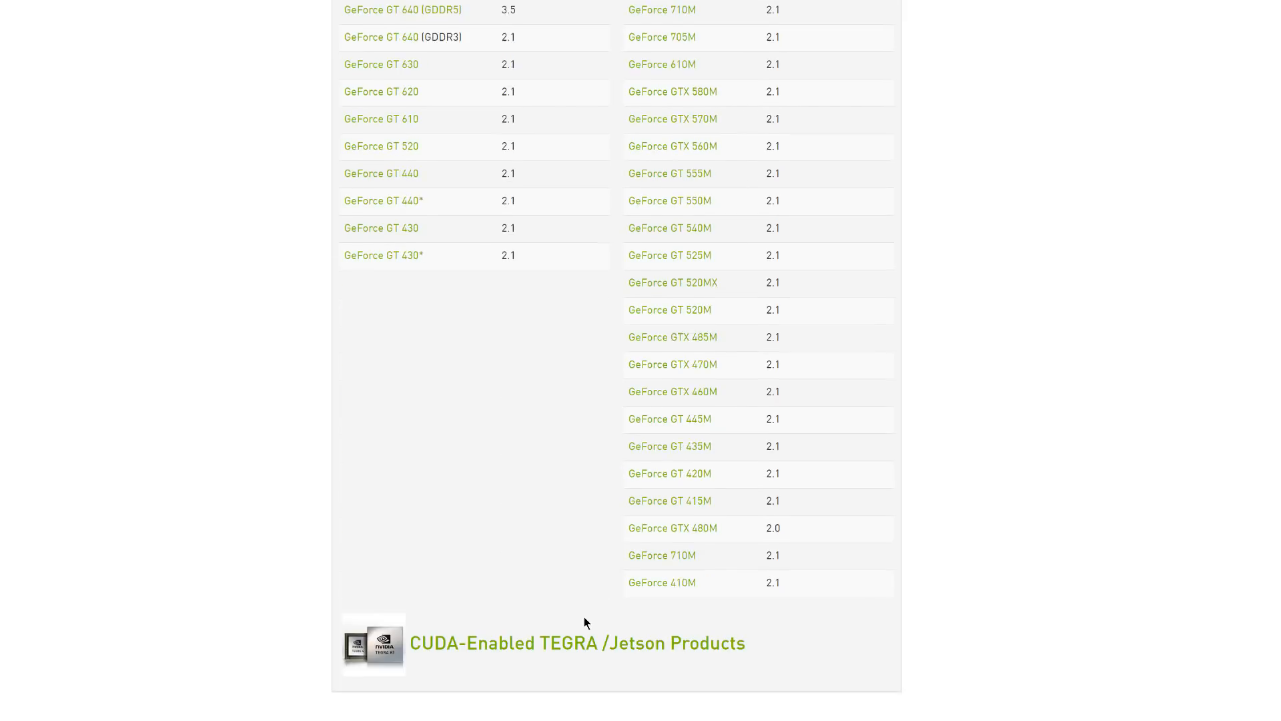
{"action": "scroll", "coordinate": [584, 618], "scroll_direction": "up", "scroll_amount": 19}
{"action": "scroll", "coordinate": [584, 620], "scroll_direction": "up", "scroll_amount": 7}
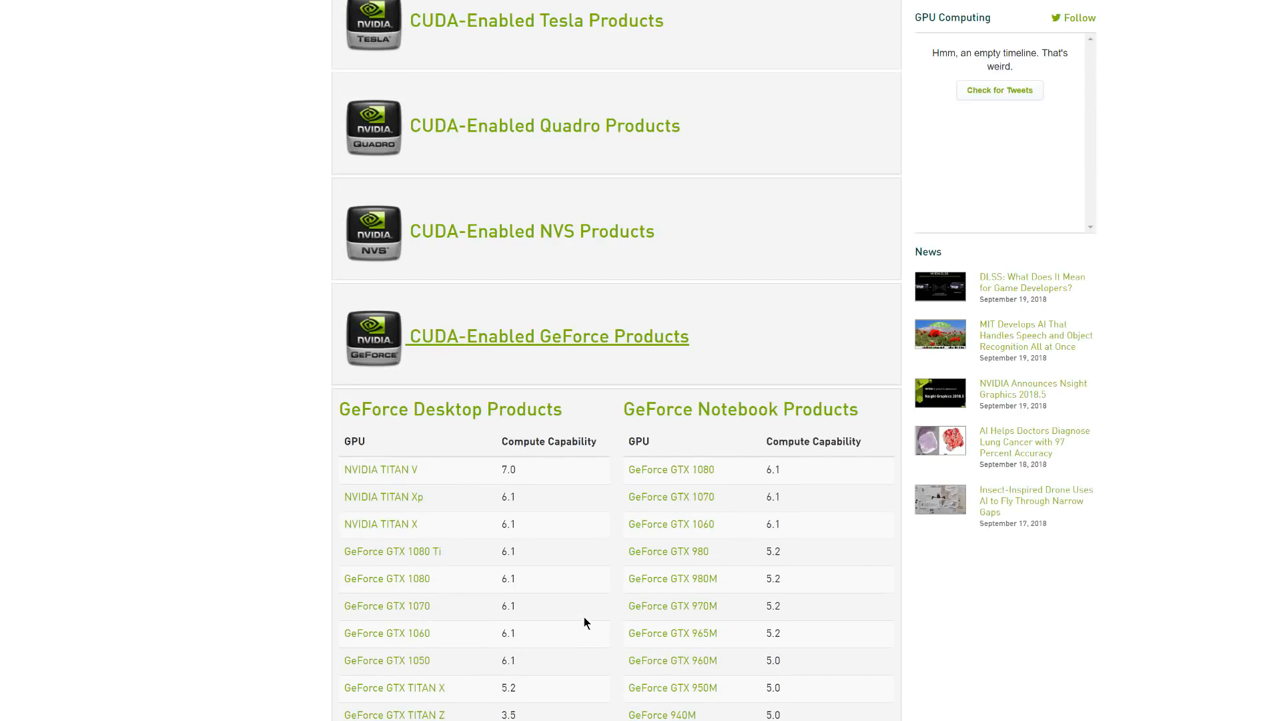
{"action": "scroll", "coordinate": [584, 622], "scroll_direction": "down", "scroll_amount": 6}
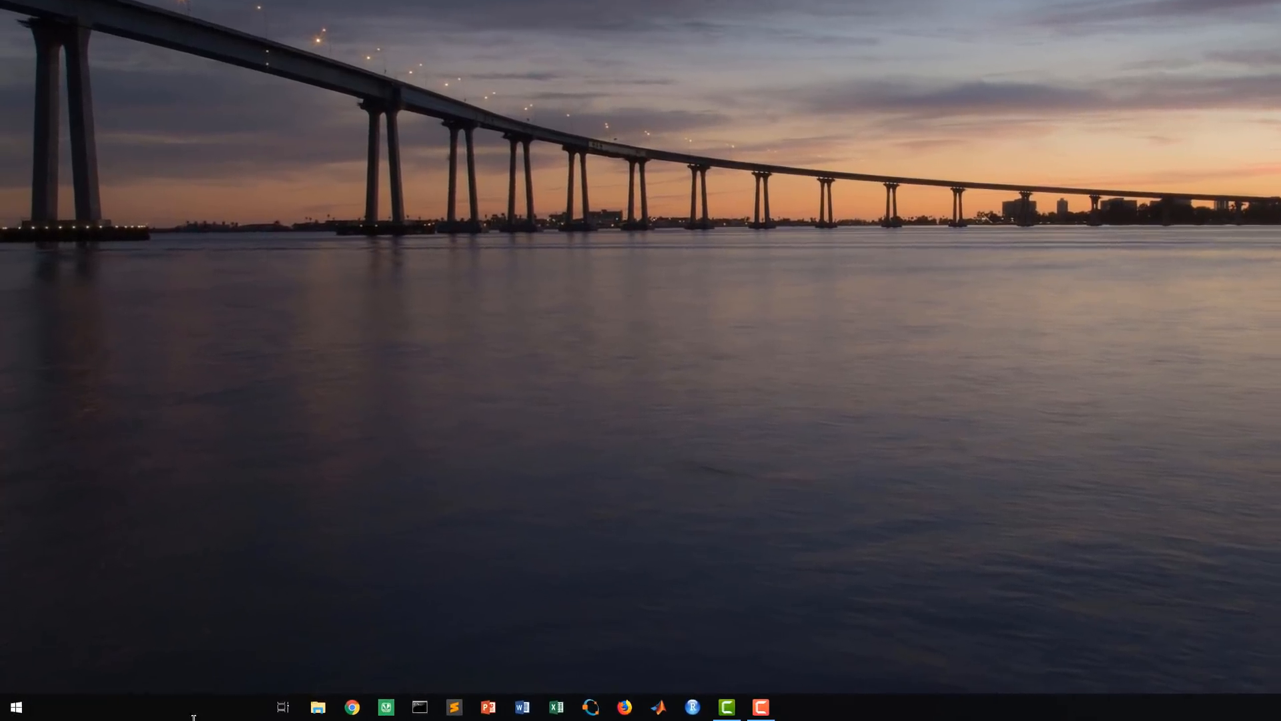
Step: Open Programs and Features through Control Panel and filter the installed programs by "python"
{"action": "left_click", "coordinate": [142, 711]}
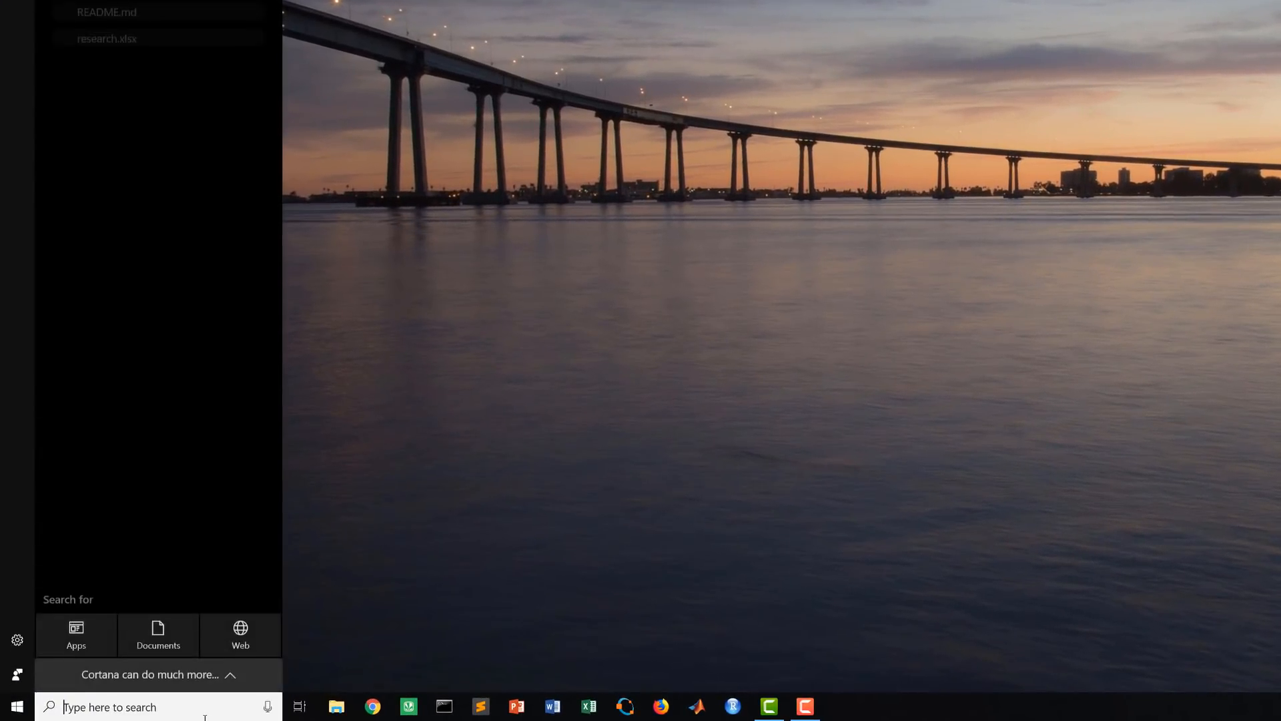
{"action": "type", "text": "control"}
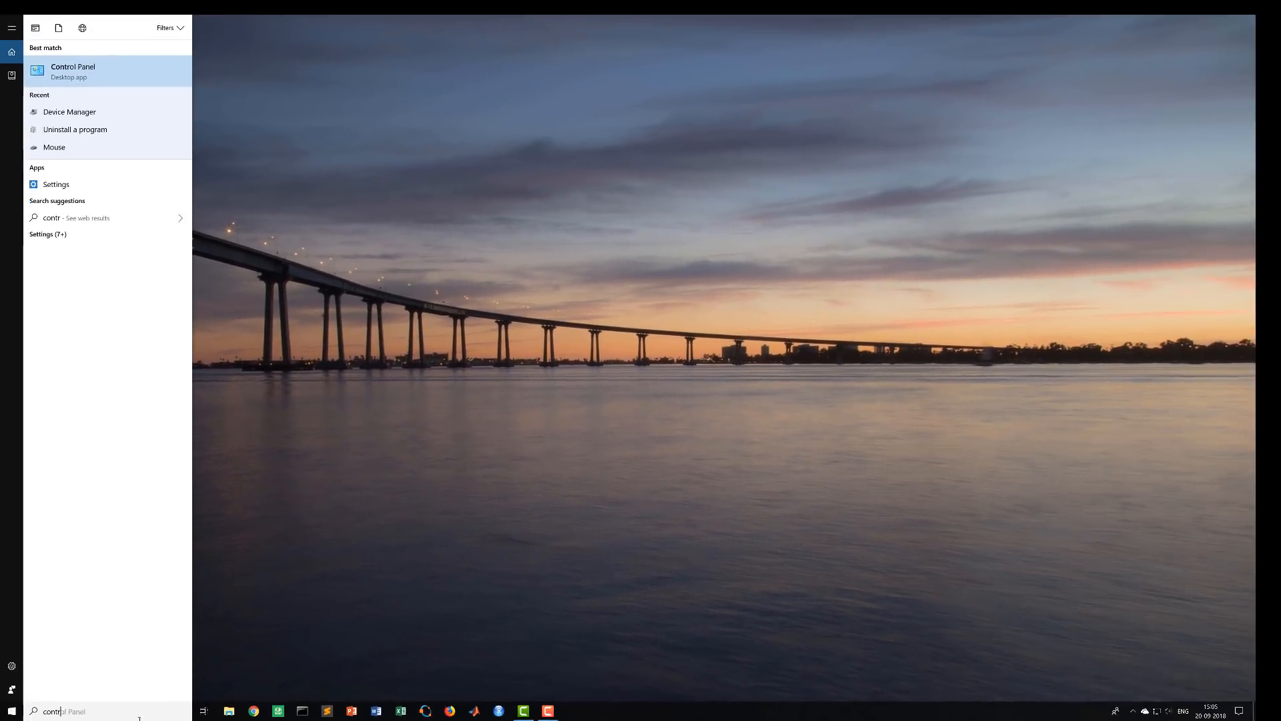
{"action": "key", "text": "Return"}
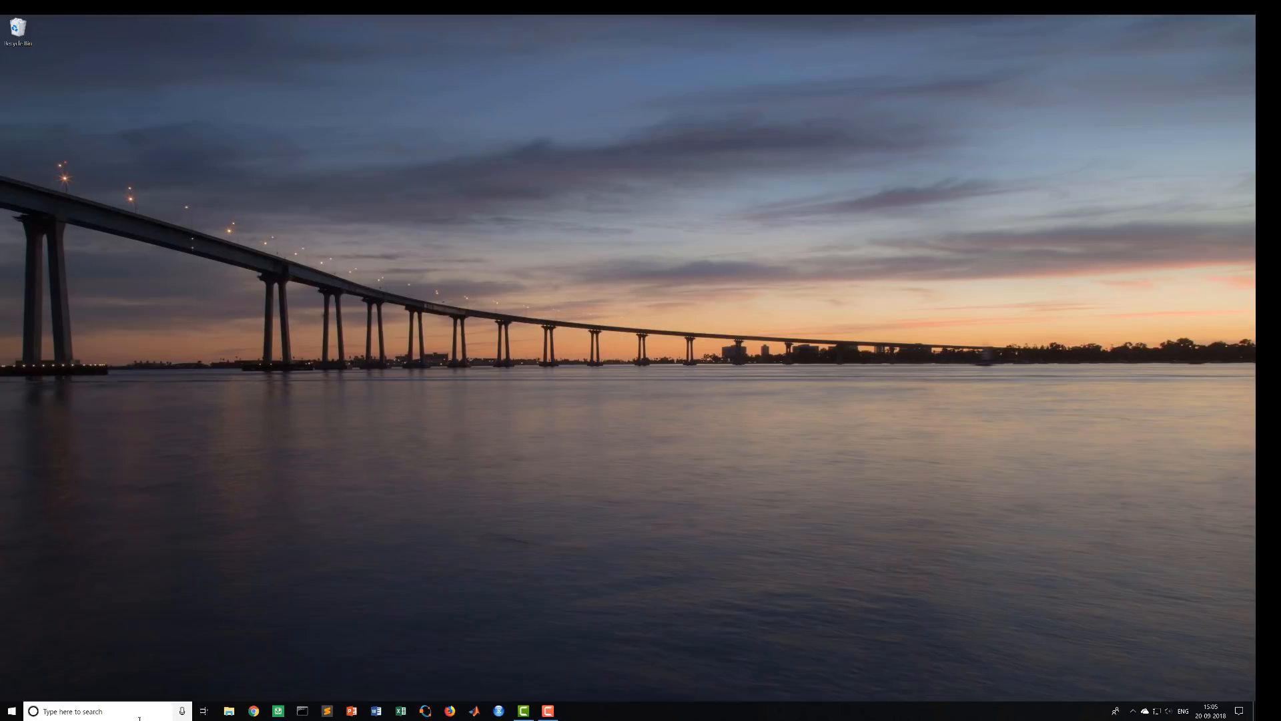
{"action": "left_click", "coordinate": [587, 366]}
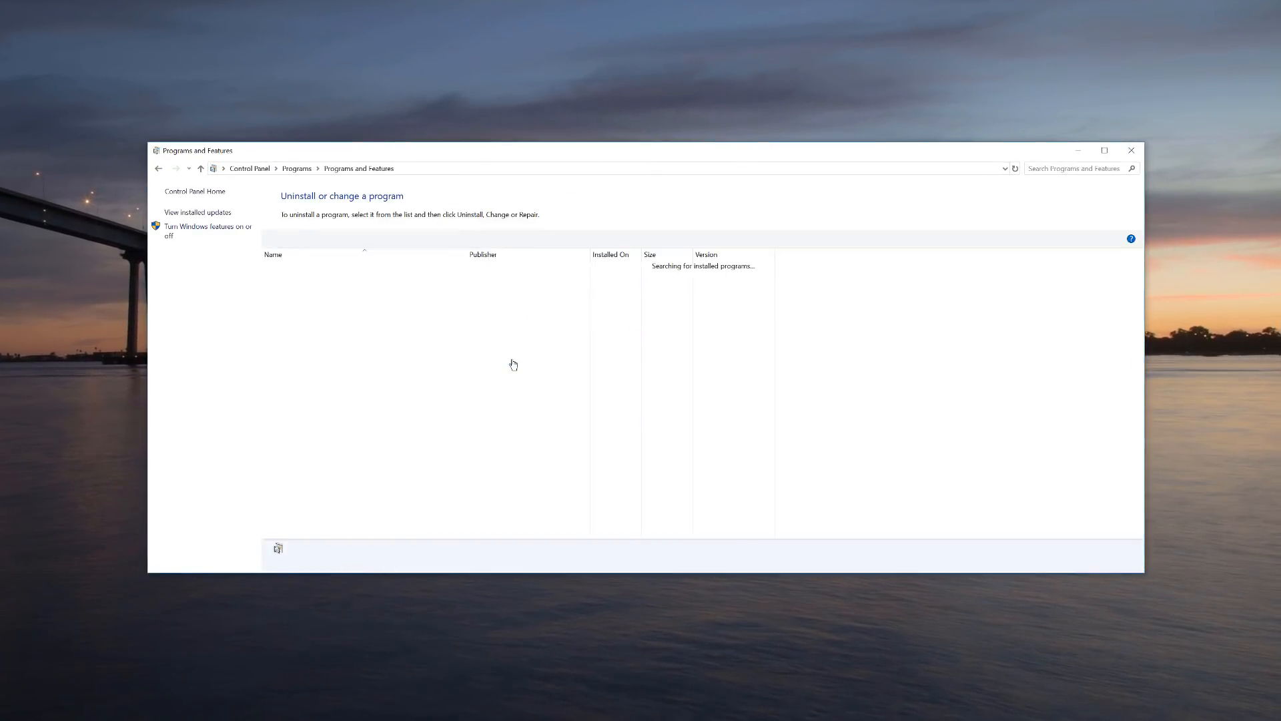
{"action": "left_click", "coordinate": [1047, 168]}
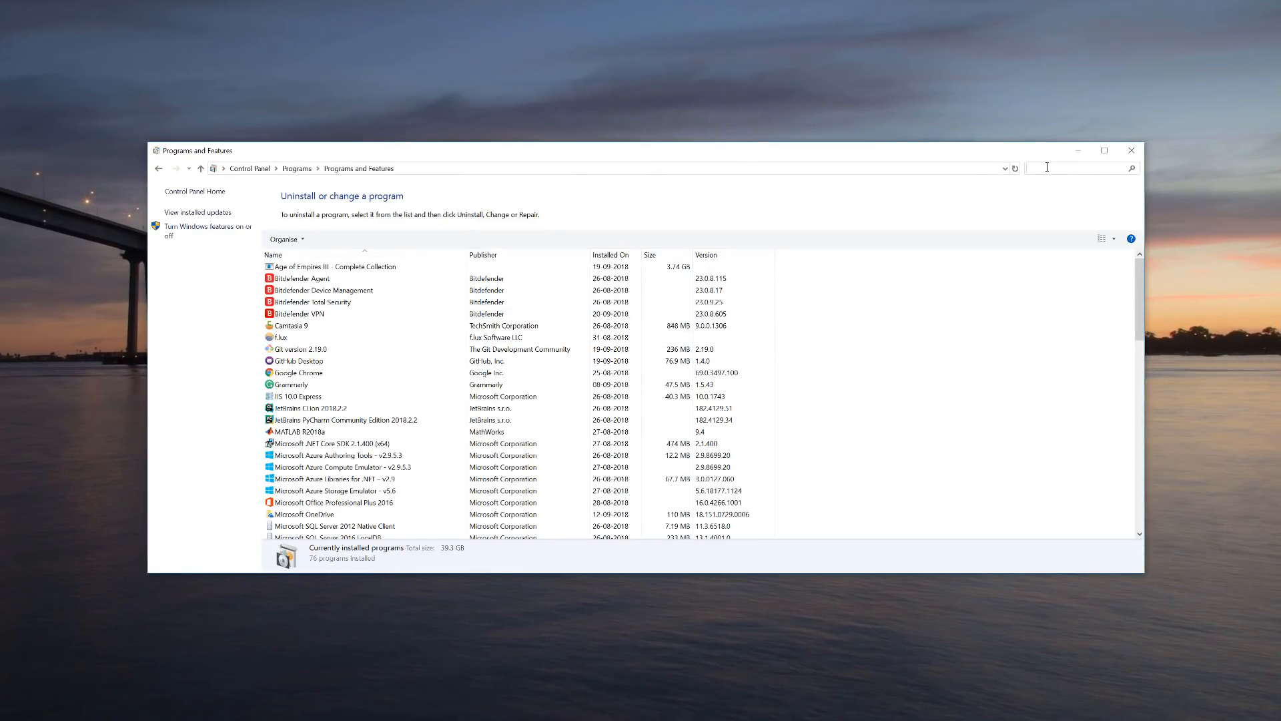
{"action": "type", "text": "python"}
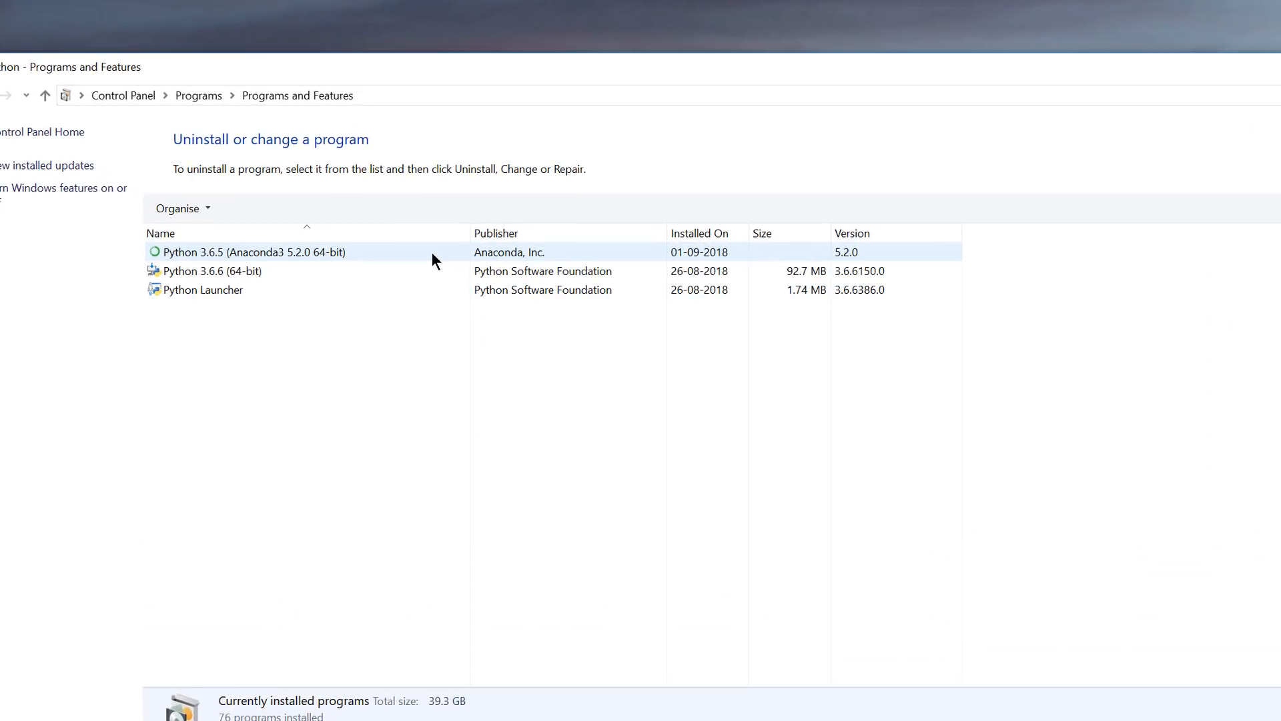
Step: Uninstall Python 3.6.5 (Anaconda3 5.2.0 64-bit), finish the uninstall wizard, and close Programs and Features
{"action": "left_click", "coordinate": [441, 268]}
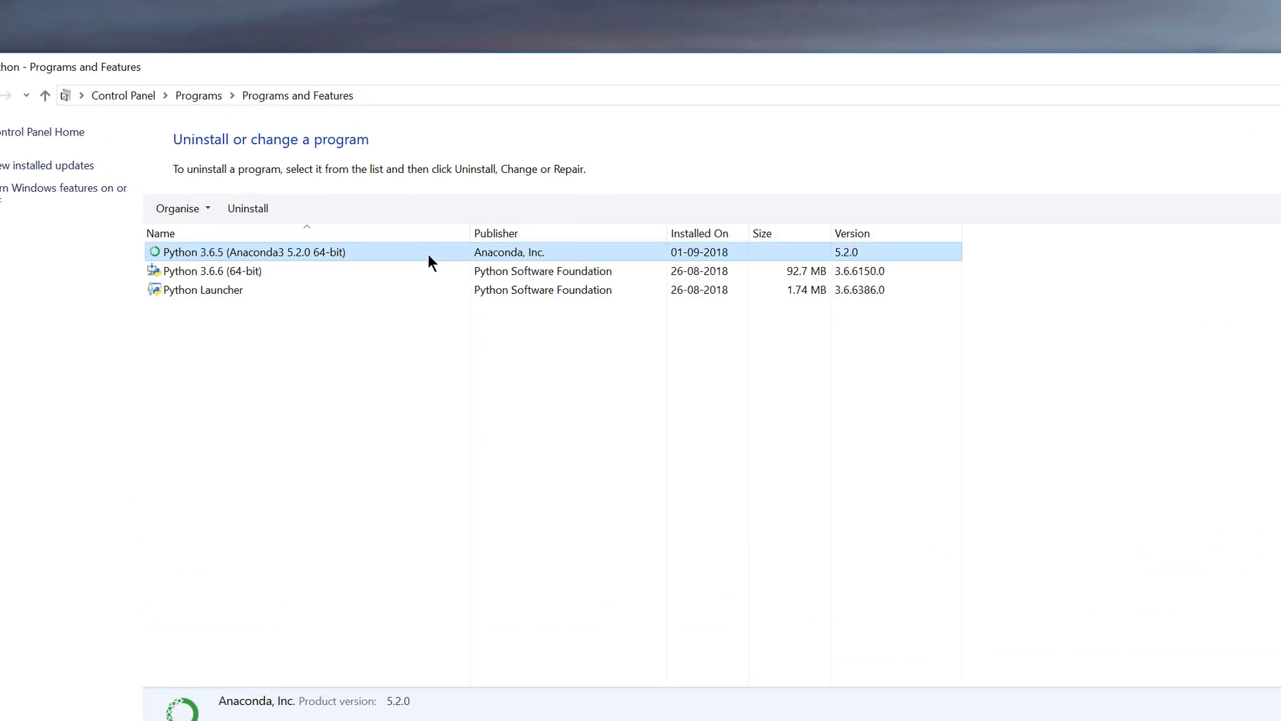
{"action": "double_click", "coordinate": [427, 253]}
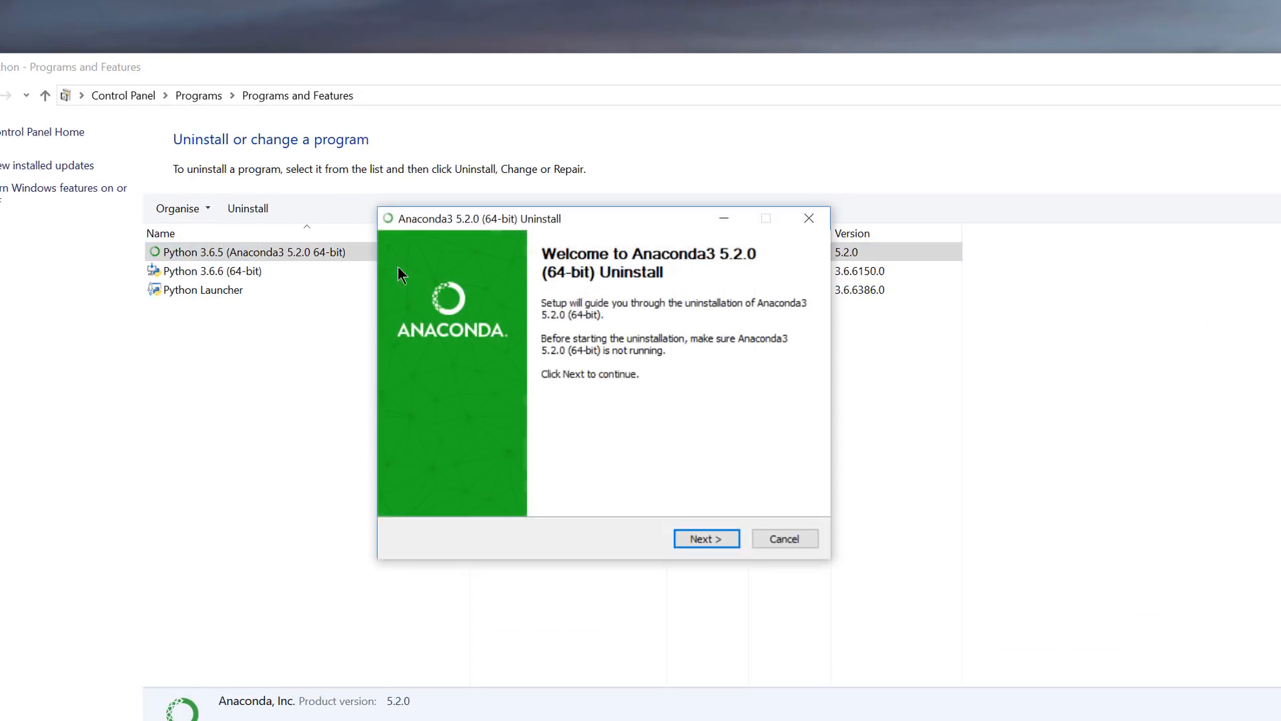
{"action": "left_click", "coordinate": [682, 529]}
{"action": "left_click", "coordinate": [684, 533]}
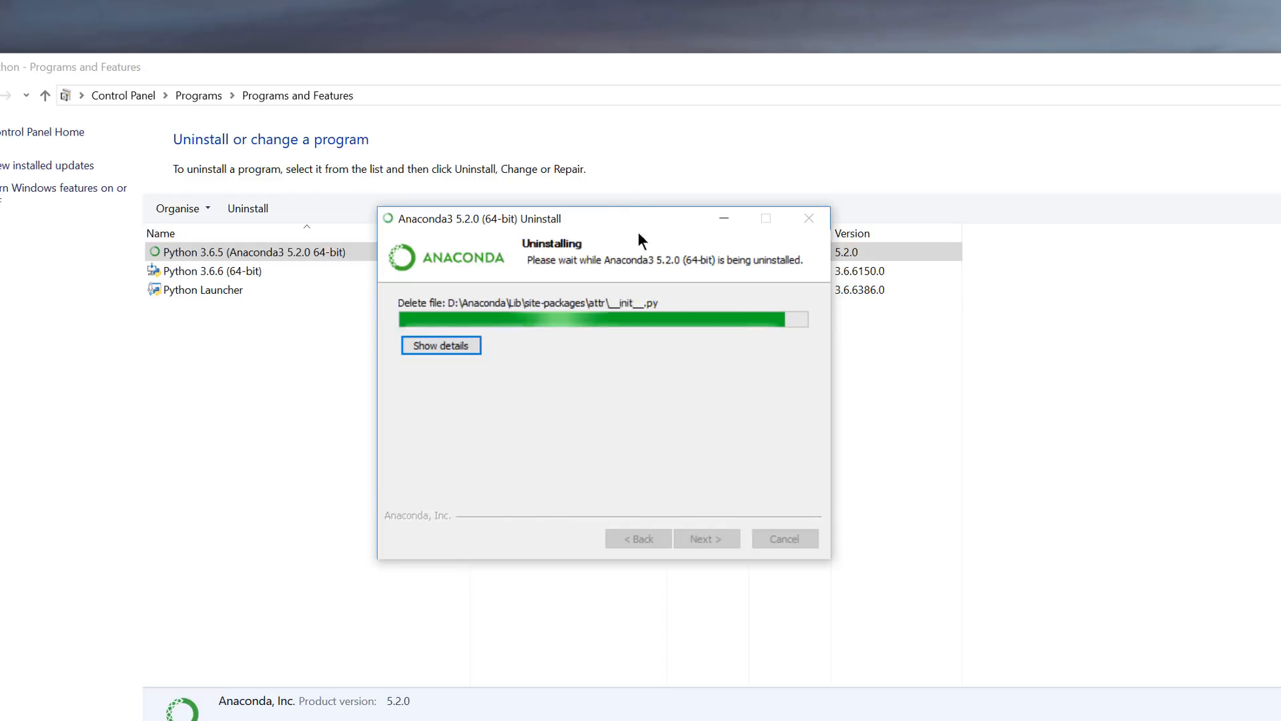
{"action": "left_click_drag", "start_coordinate": [600, 215], "coordinate": [640, 116]}
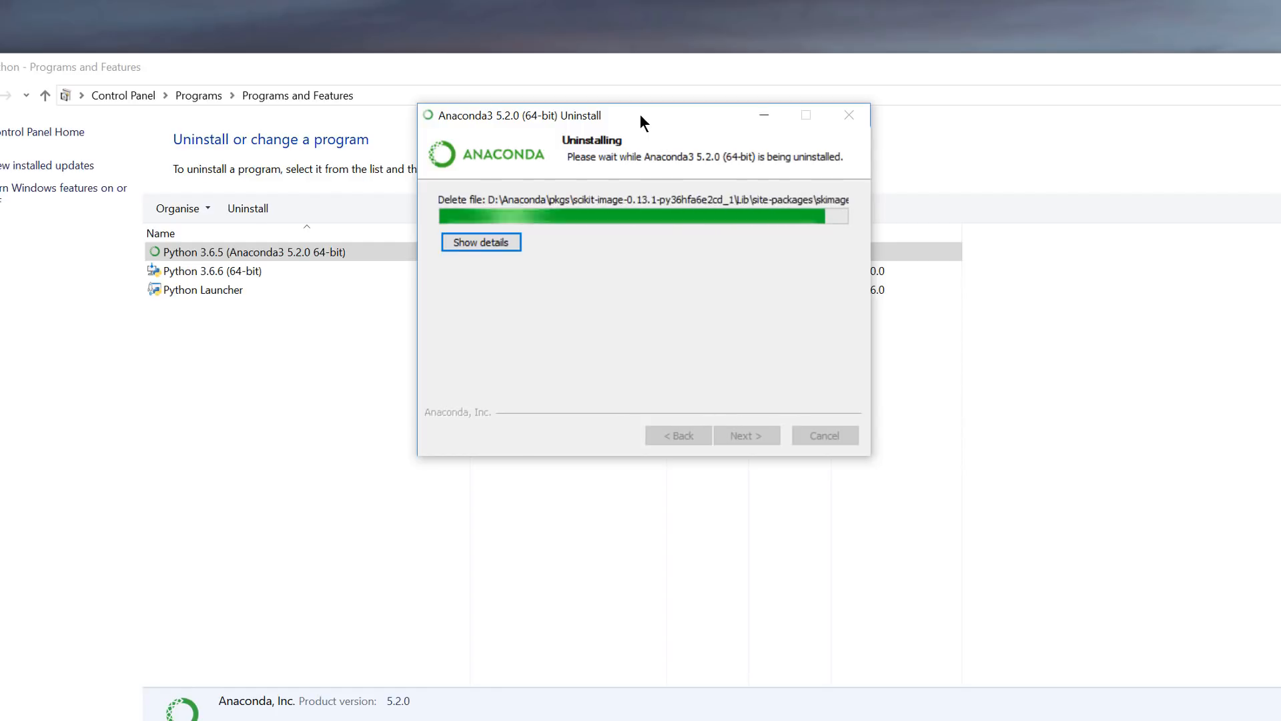
{"action": "left_click", "coordinate": [742, 435]}
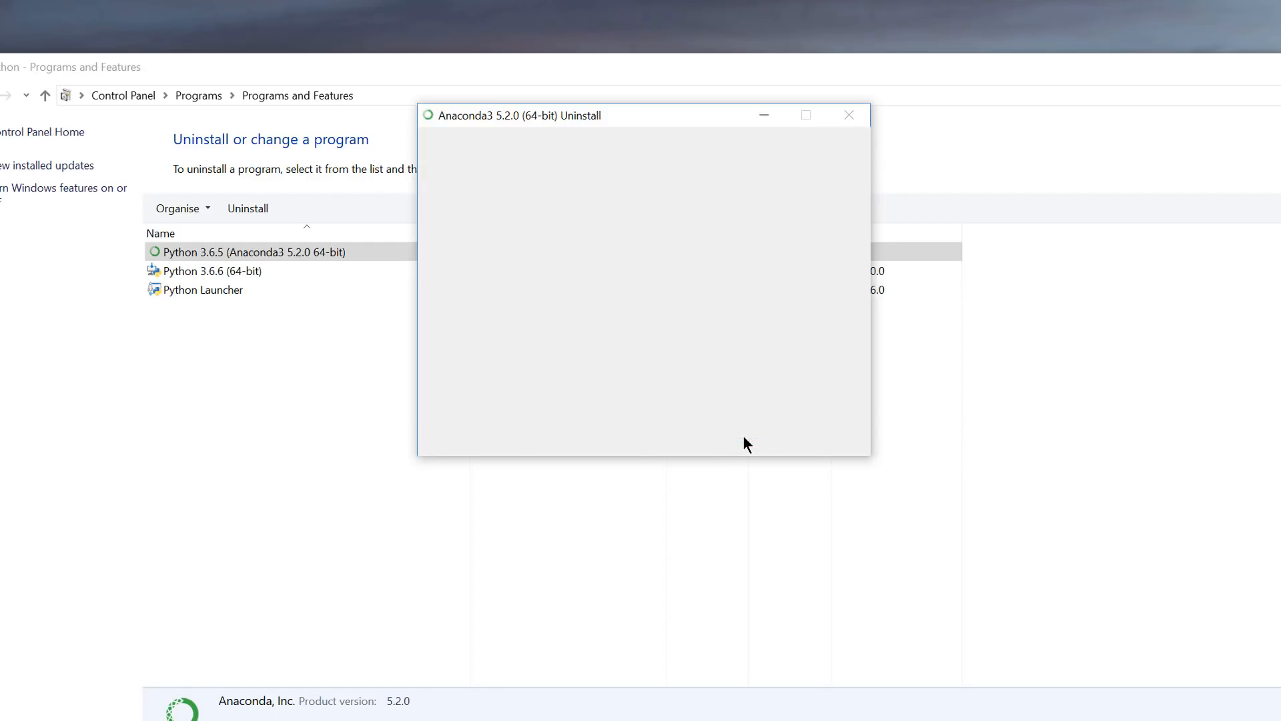
{"action": "left_click", "coordinate": [739, 435]}
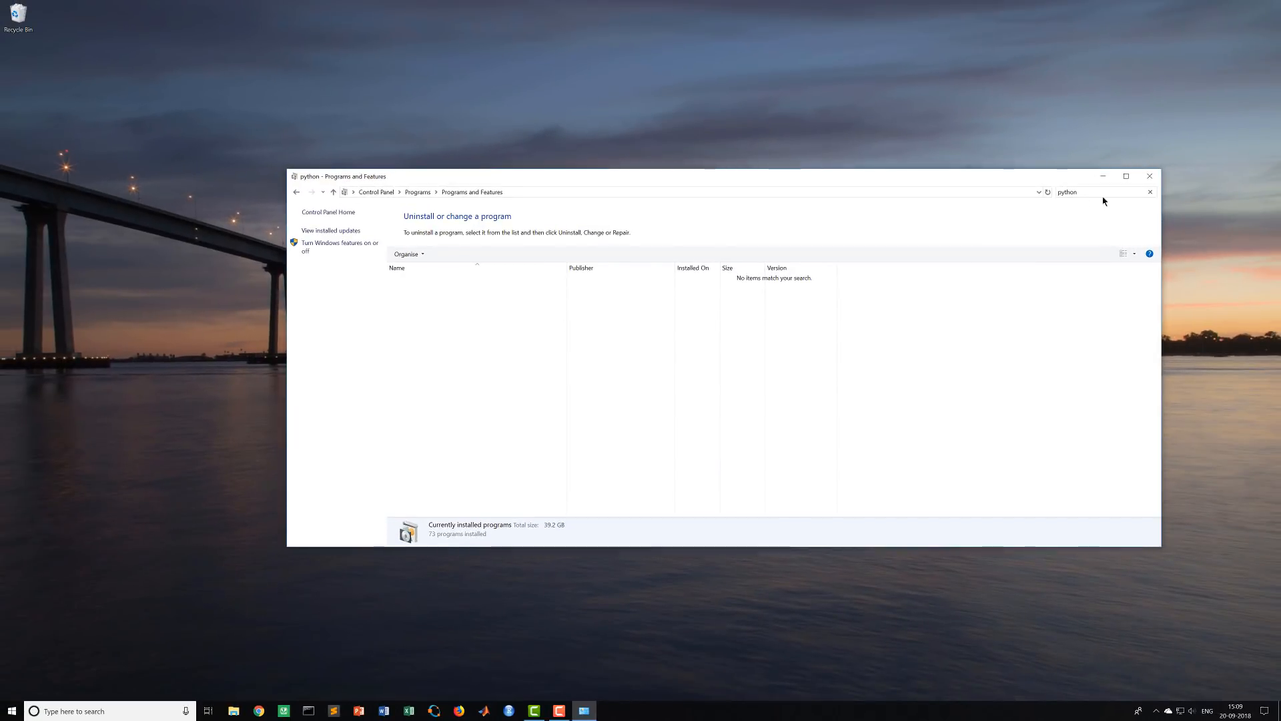
{"action": "left_click", "coordinate": [1151, 177]}
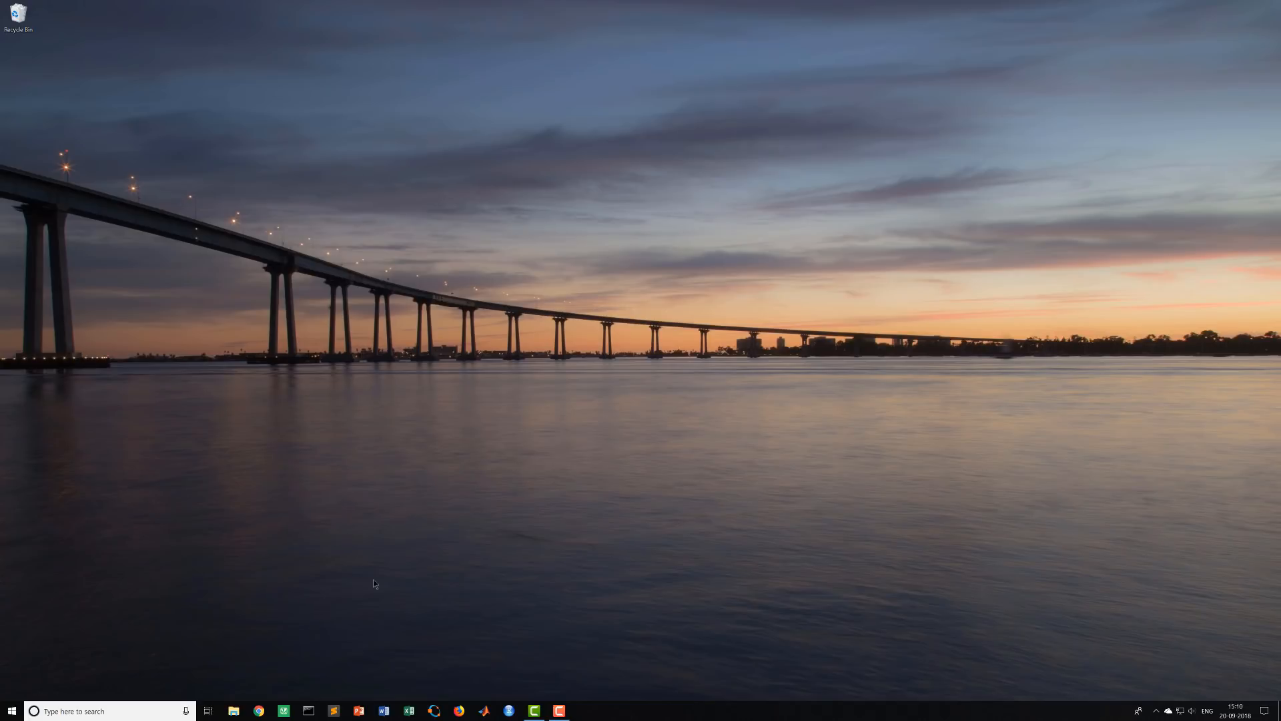
Step: Run python in Command Prompt to check whether Python is still available, and close the window
{"action": "left_click", "coordinate": [308, 710]}
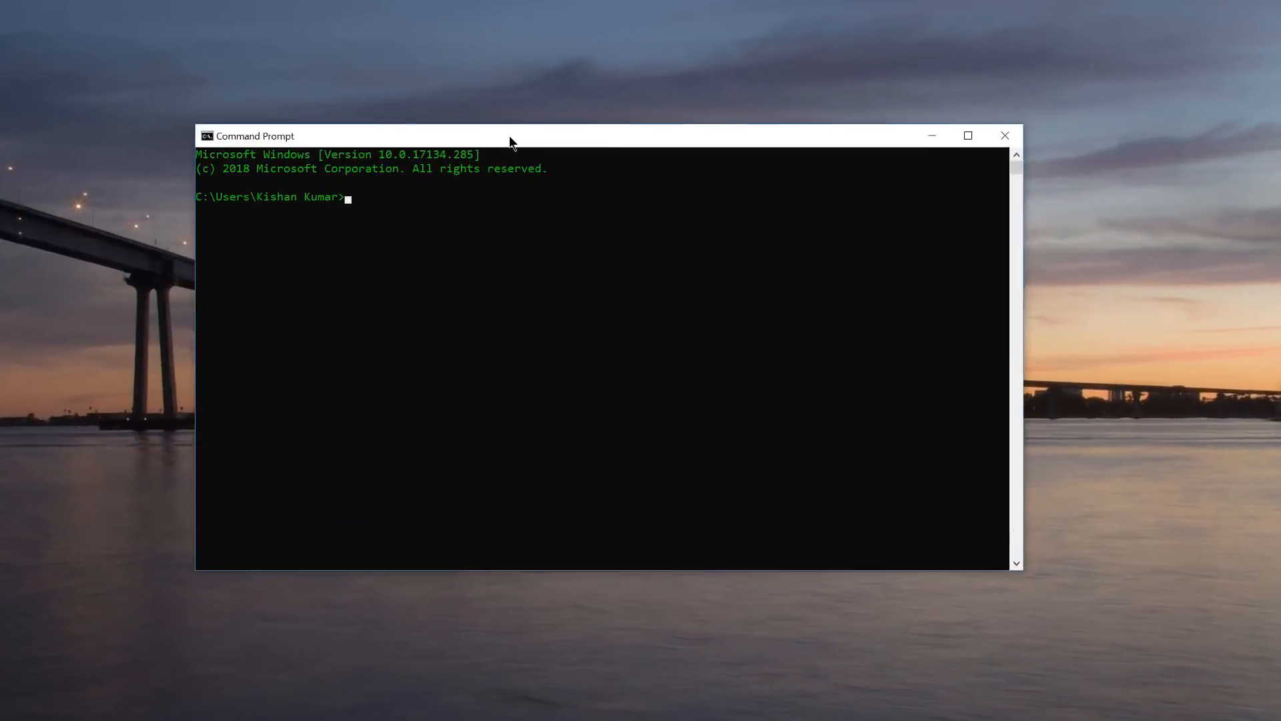
{"action": "type", "text": "python"}
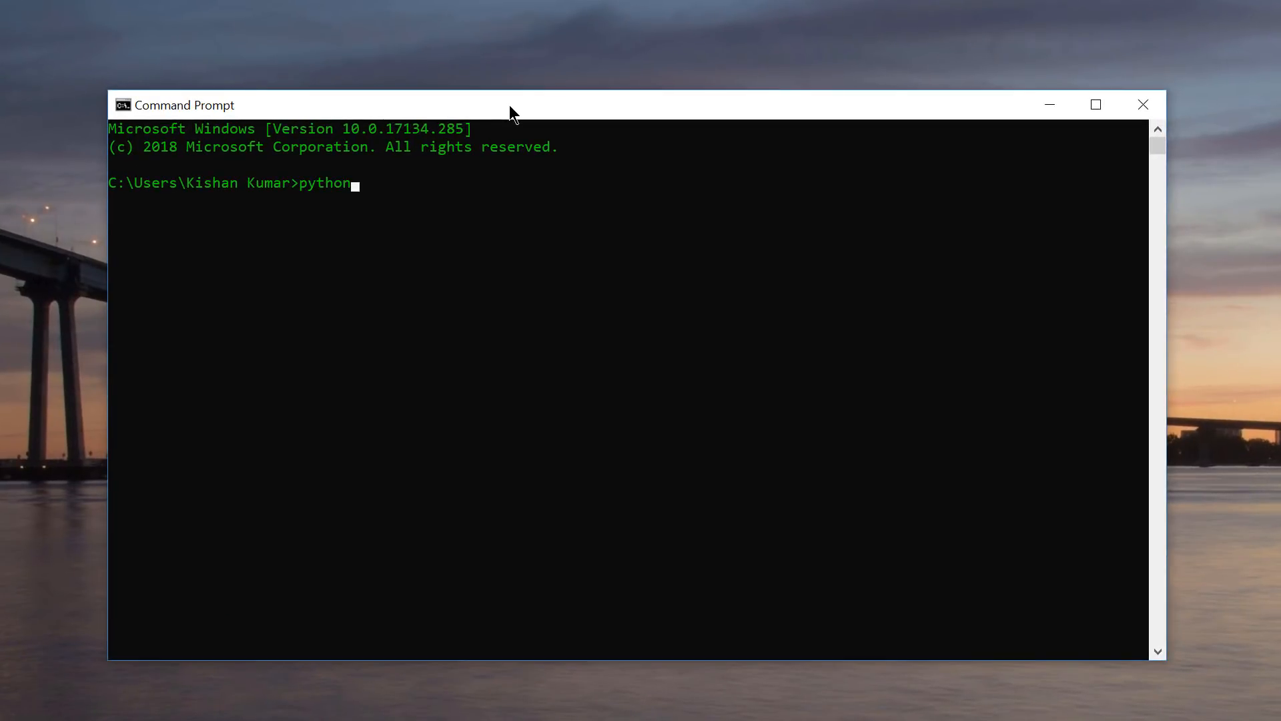
{"action": "key", "text": "Return"}
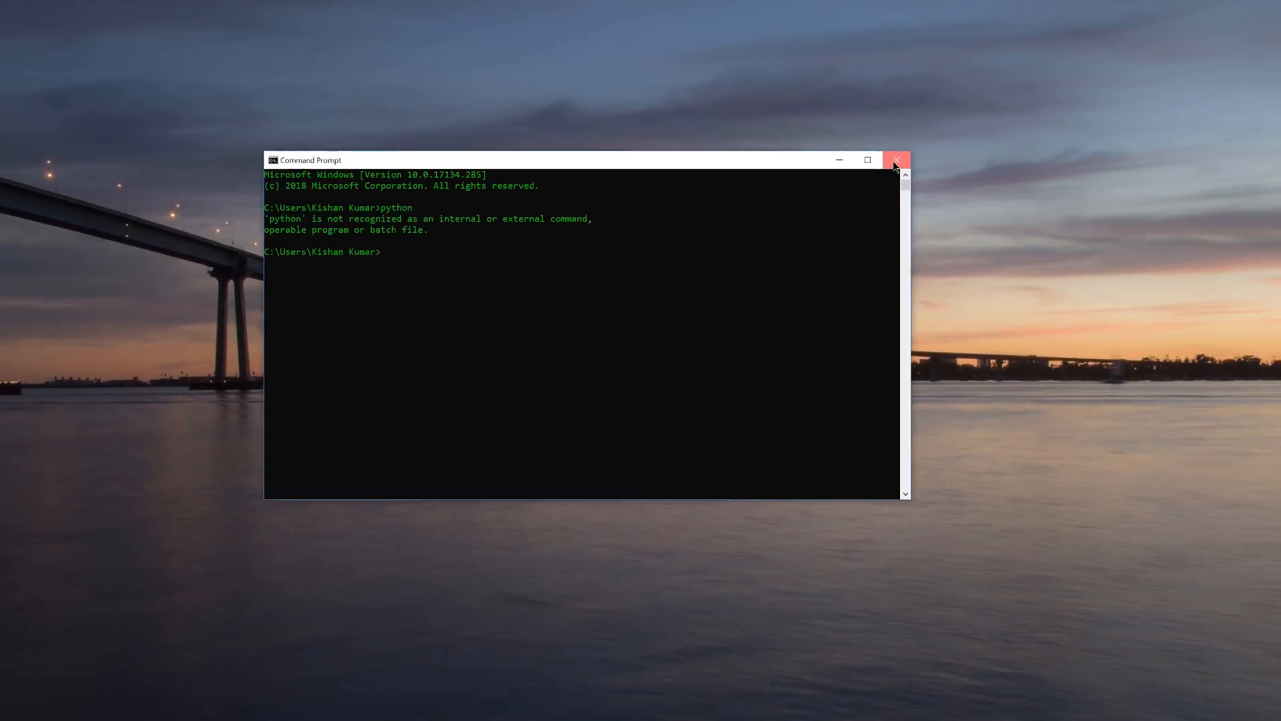
{"action": "left_click", "coordinate": [1124, 115]}
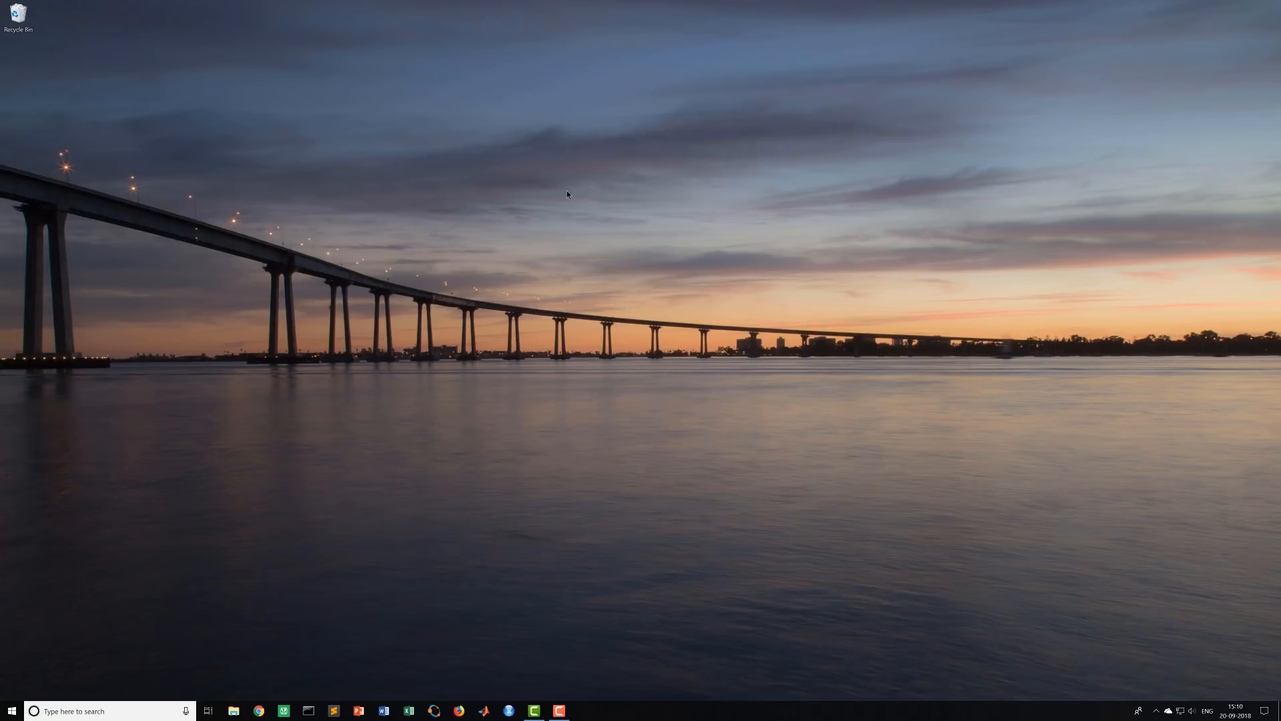
Step: Search the web for "python" in Chrome and open the downloads page of Python.org
{"action": "left_click", "coordinate": [259, 711]}
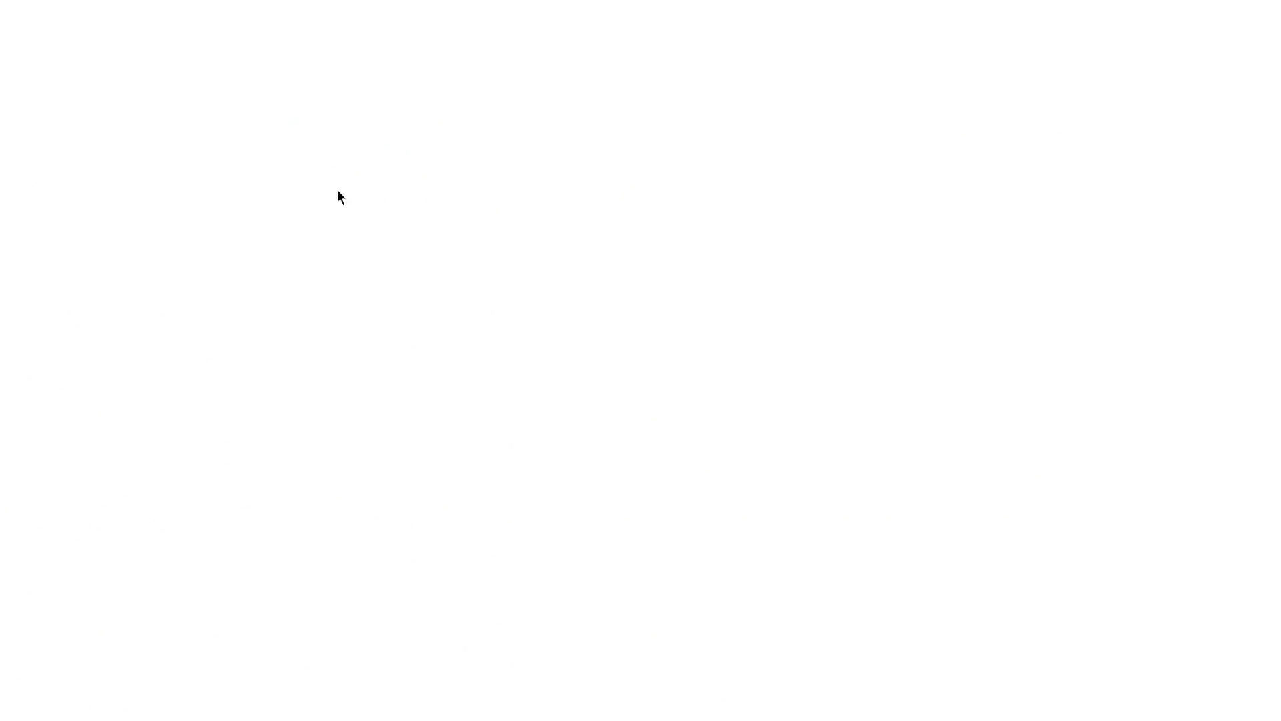
{"action": "type", "text": "py"}
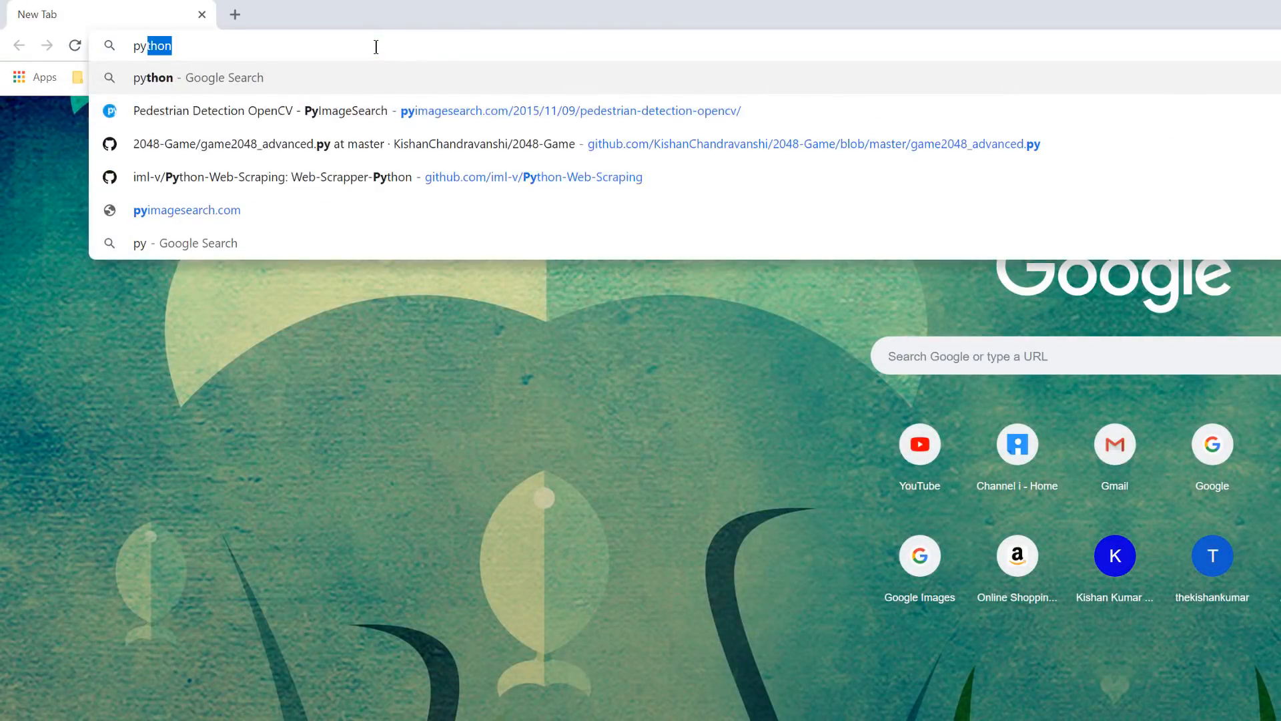
{"action": "type", "text": "thon"}
{"action": "key", "text": "Return"}
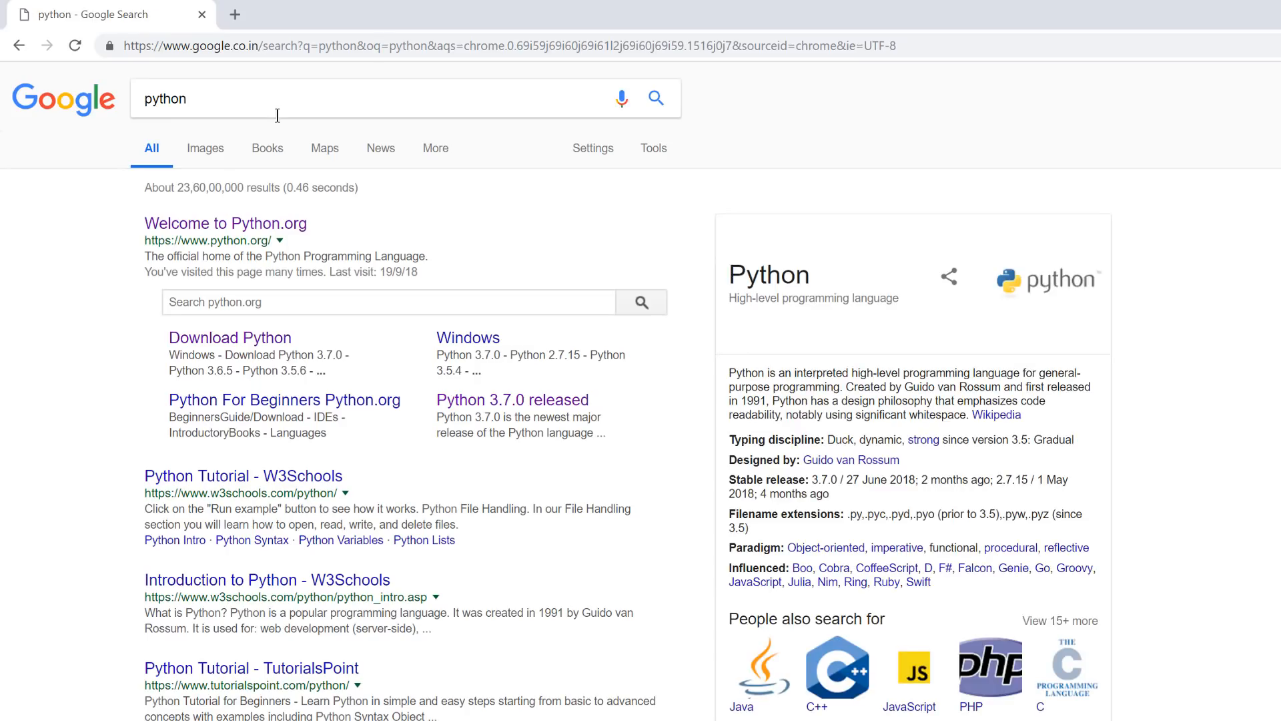
{"action": "left_click", "coordinate": [247, 231]}
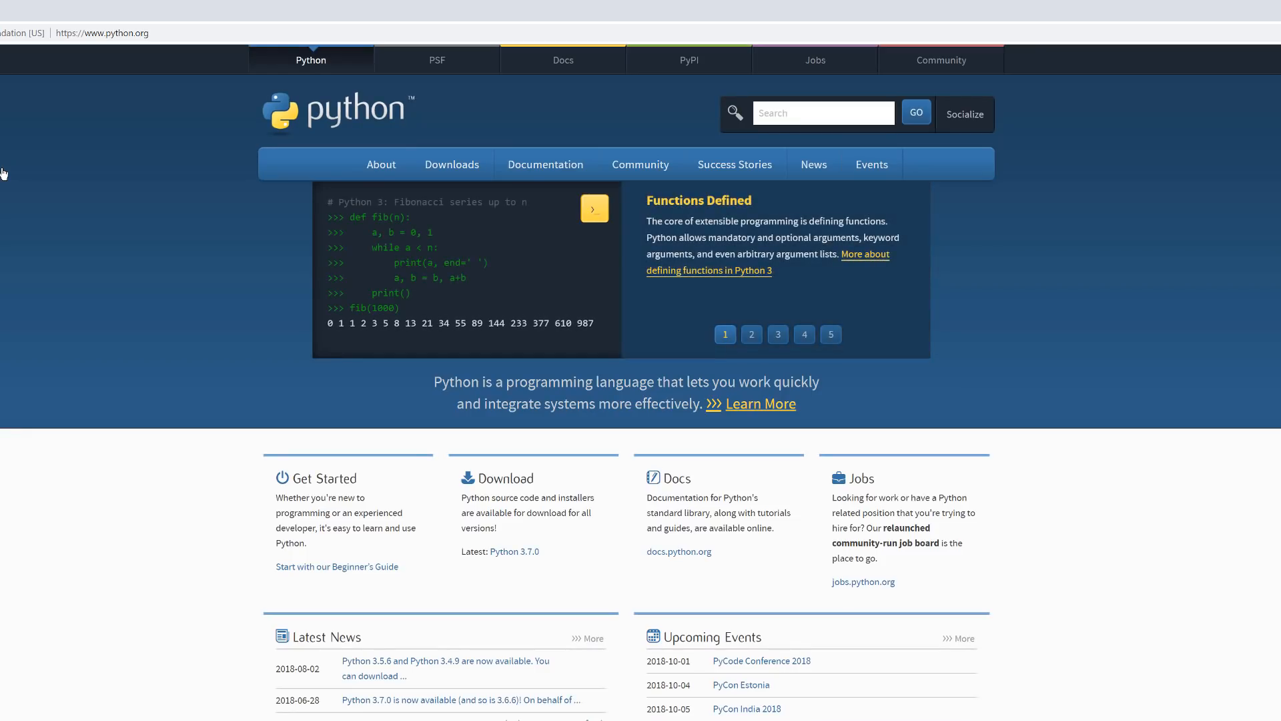
{"action": "left_click", "coordinate": [443, 172]}
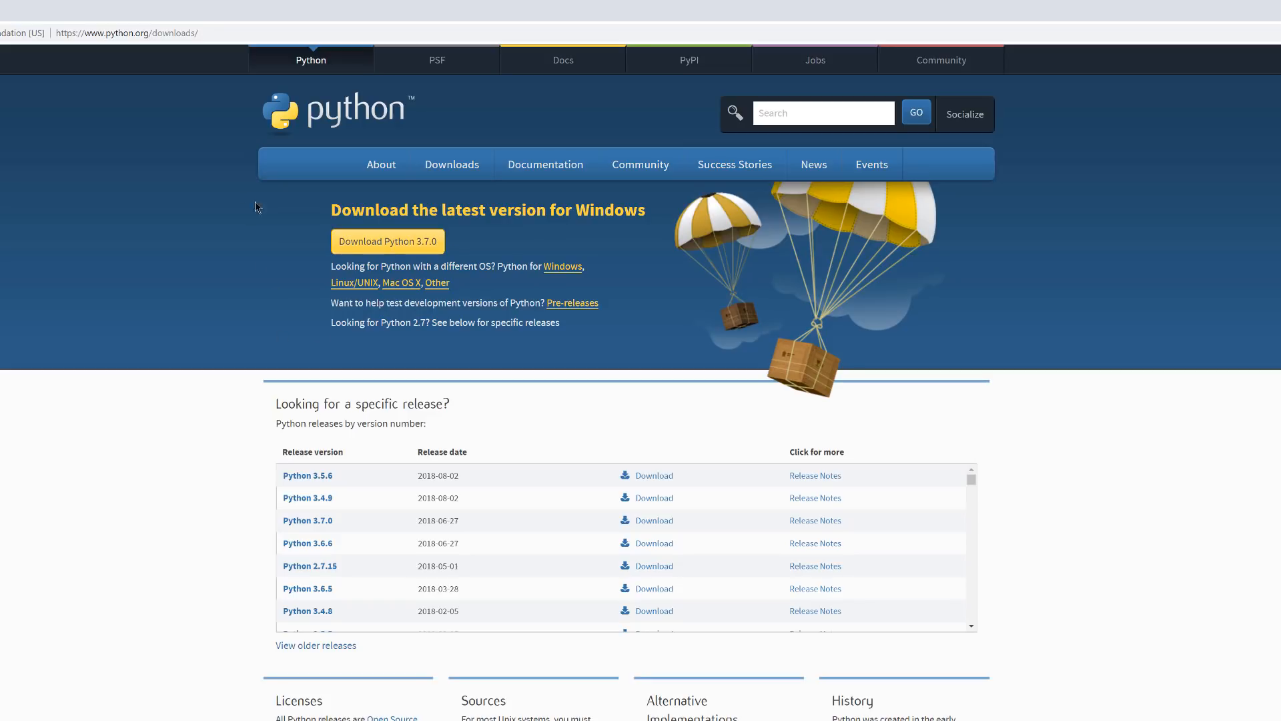
Step: Open the Python 3.6.6 release page and download the Windows x86-64 executable installer
{"action": "scroll", "coordinate": [220, 384], "scroll_direction": "down", "scroll_amount": 2}
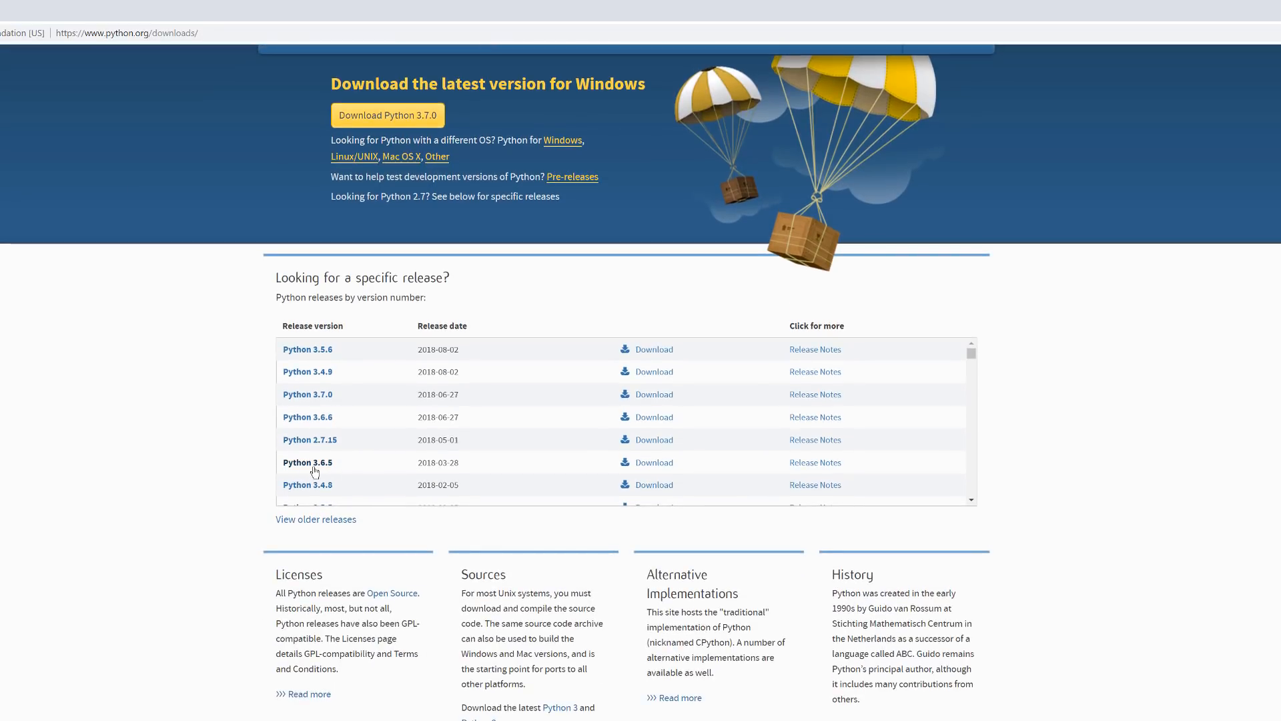
{"action": "left_click", "coordinate": [309, 418]}
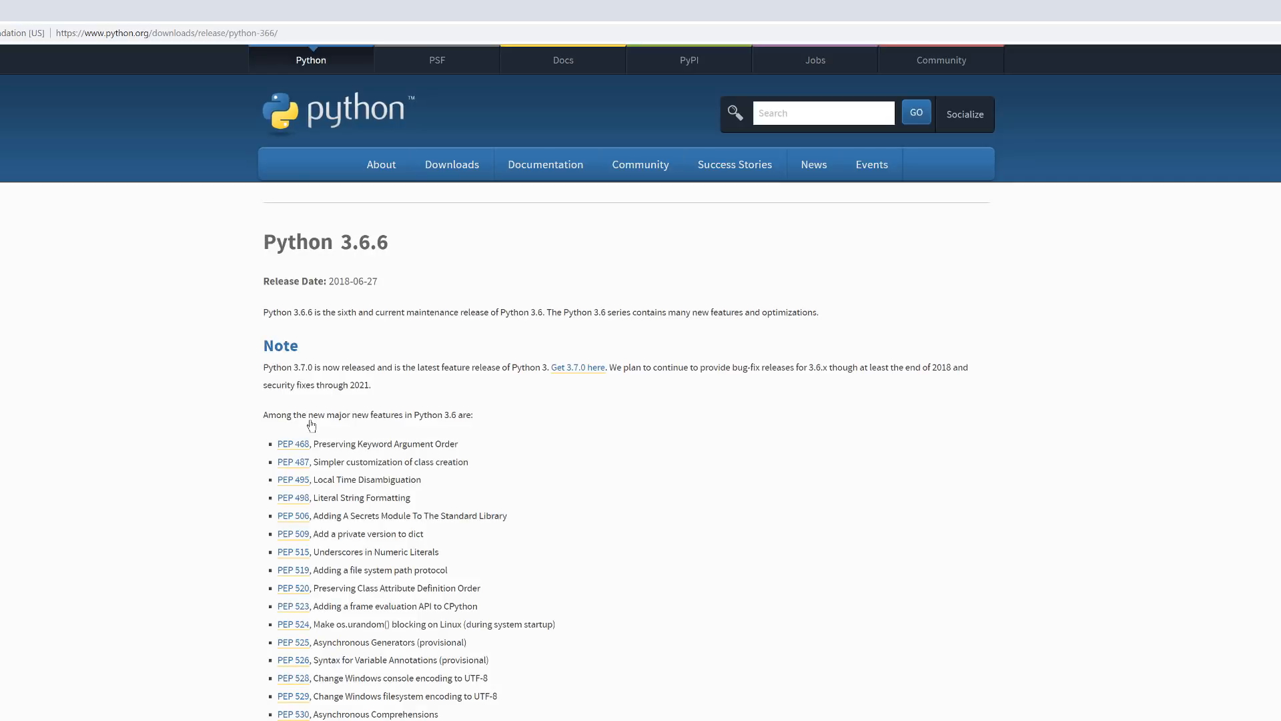
{"action": "scroll", "coordinate": [252, 409], "scroll_direction": "down", "scroll_amount": 15}
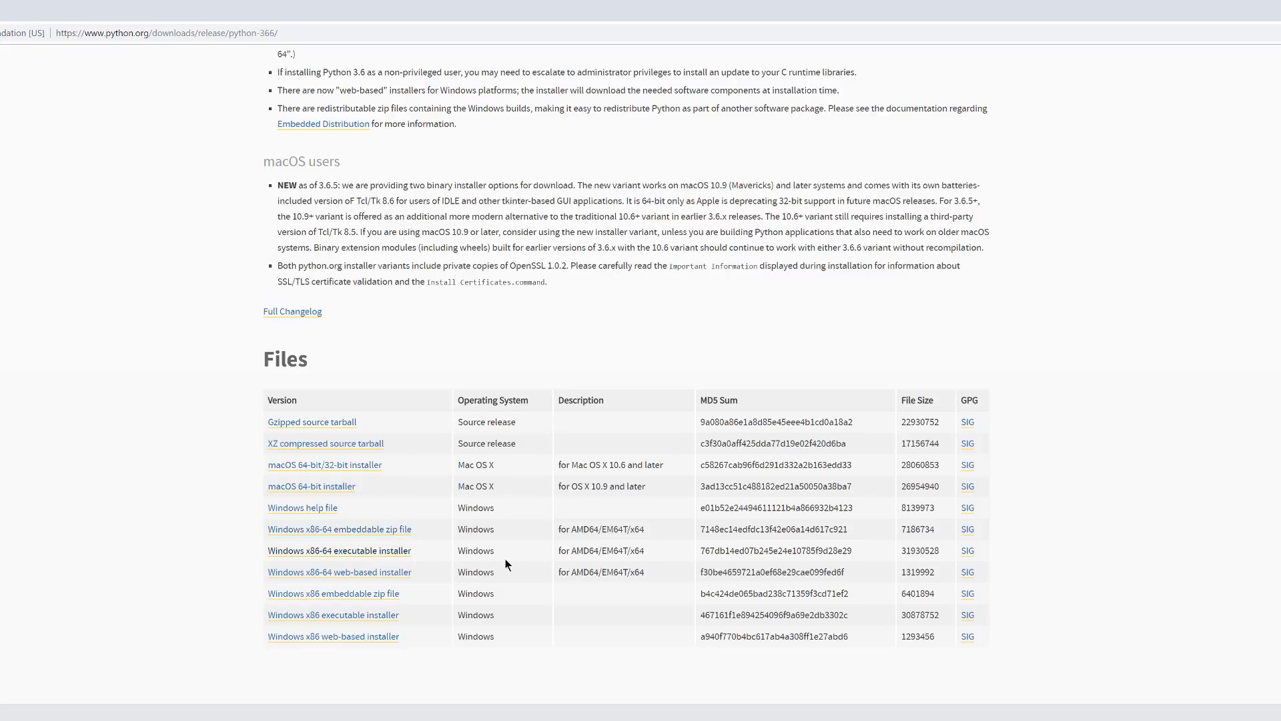
{"action": "left_click_drag", "start_coordinate": [495, 550], "coordinate": [254, 548]}
{"action": "left_click", "coordinate": [251, 562]}
{"action": "left_click", "coordinate": [334, 554]}
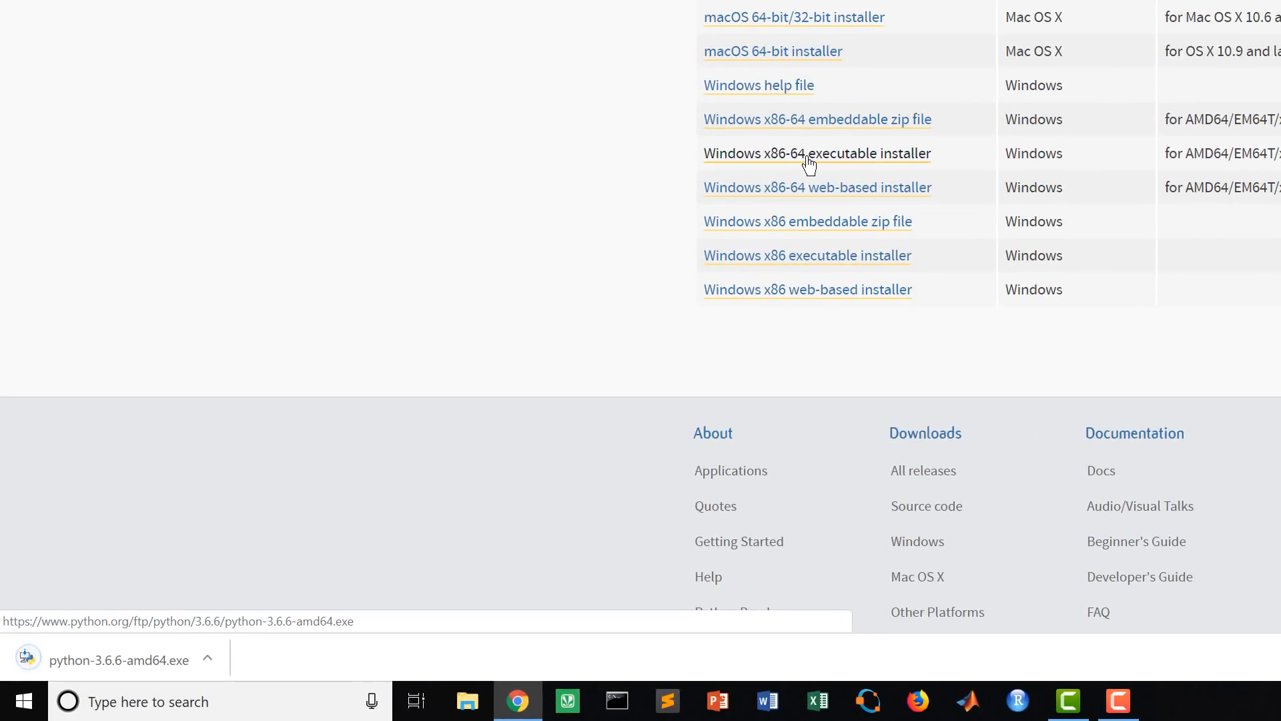
Step: Install Python 3.6.6 (64-bit) with default settings, the launcher for all users and Python 3.6 added to PATH, and close the setup
{"action": "left_click", "coordinate": [120, 669]}
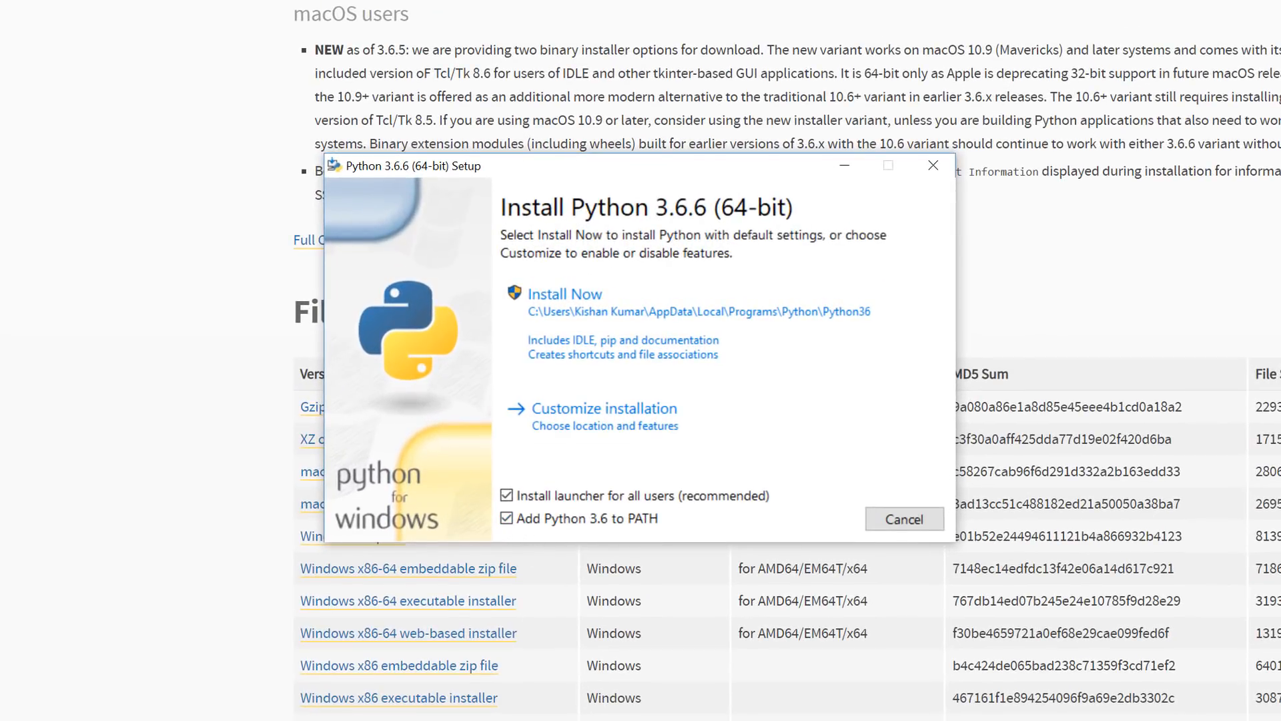
{"action": "left_click", "coordinate": [622, 311]}
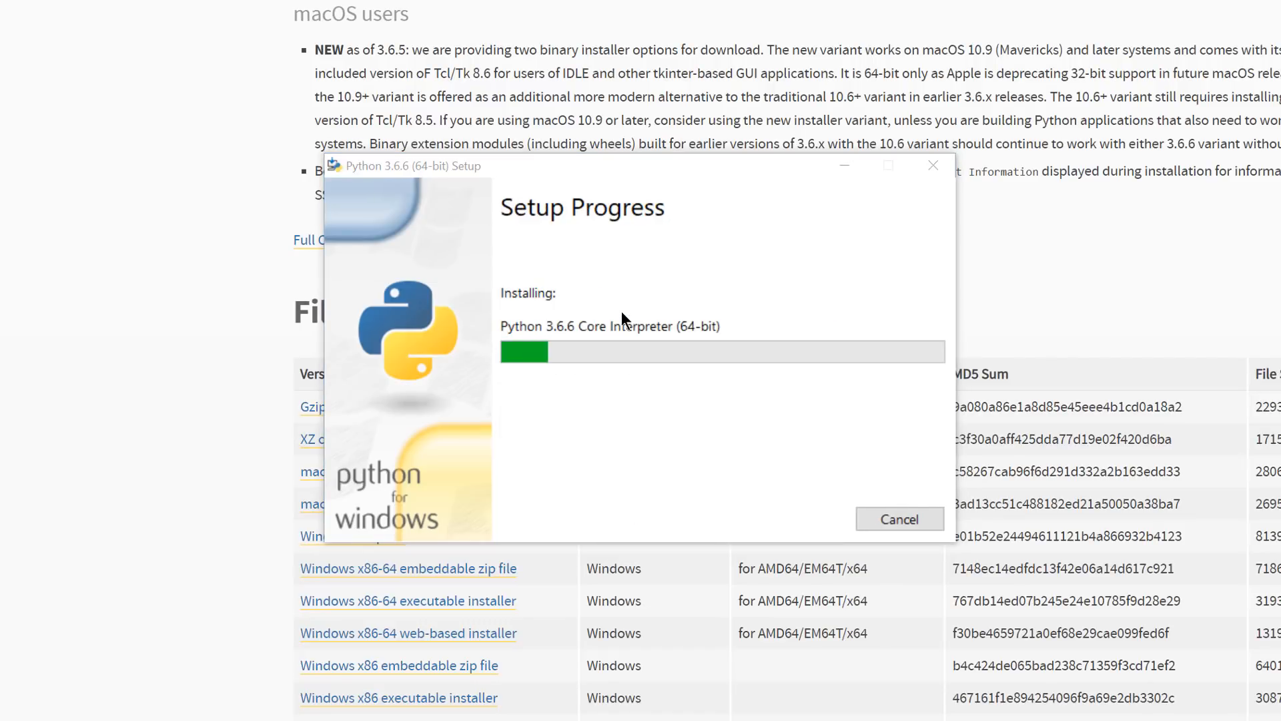
{"action": "left_click_drag", "start_coordinate": [691, 162], "coordinate": [655, 191]}
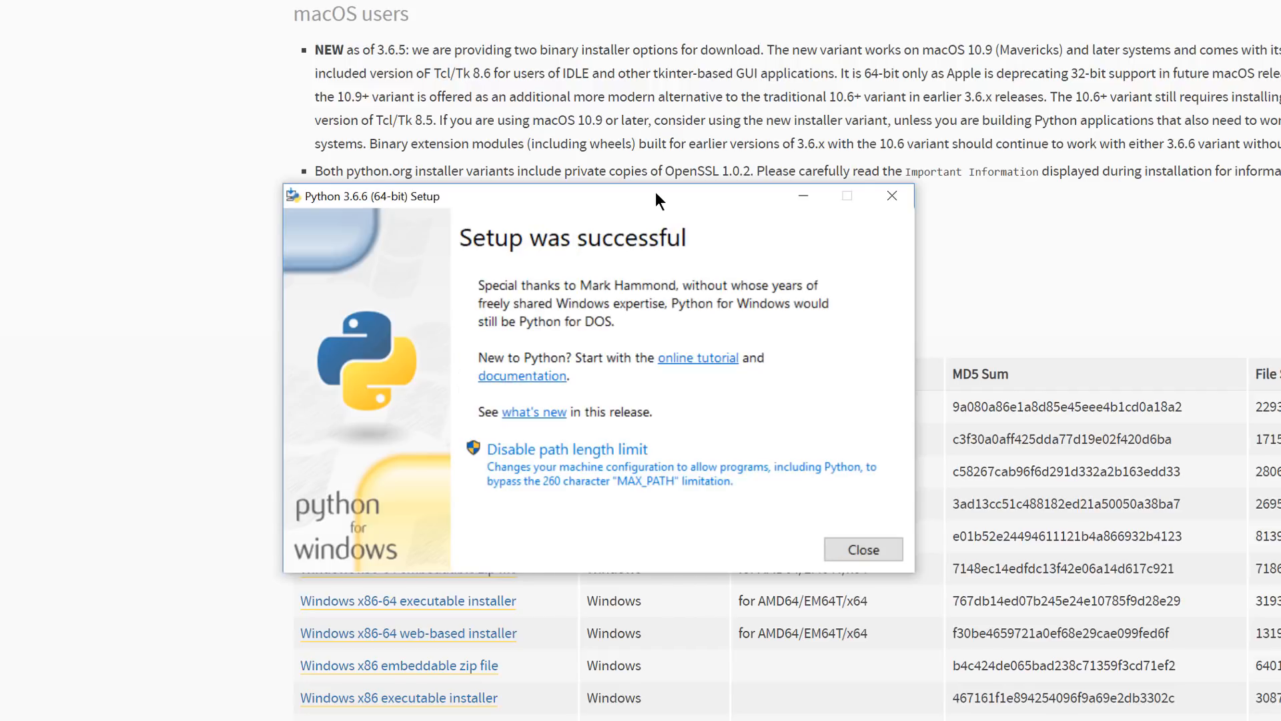
{"action": "left_click", "coordinate": [863, 550]}
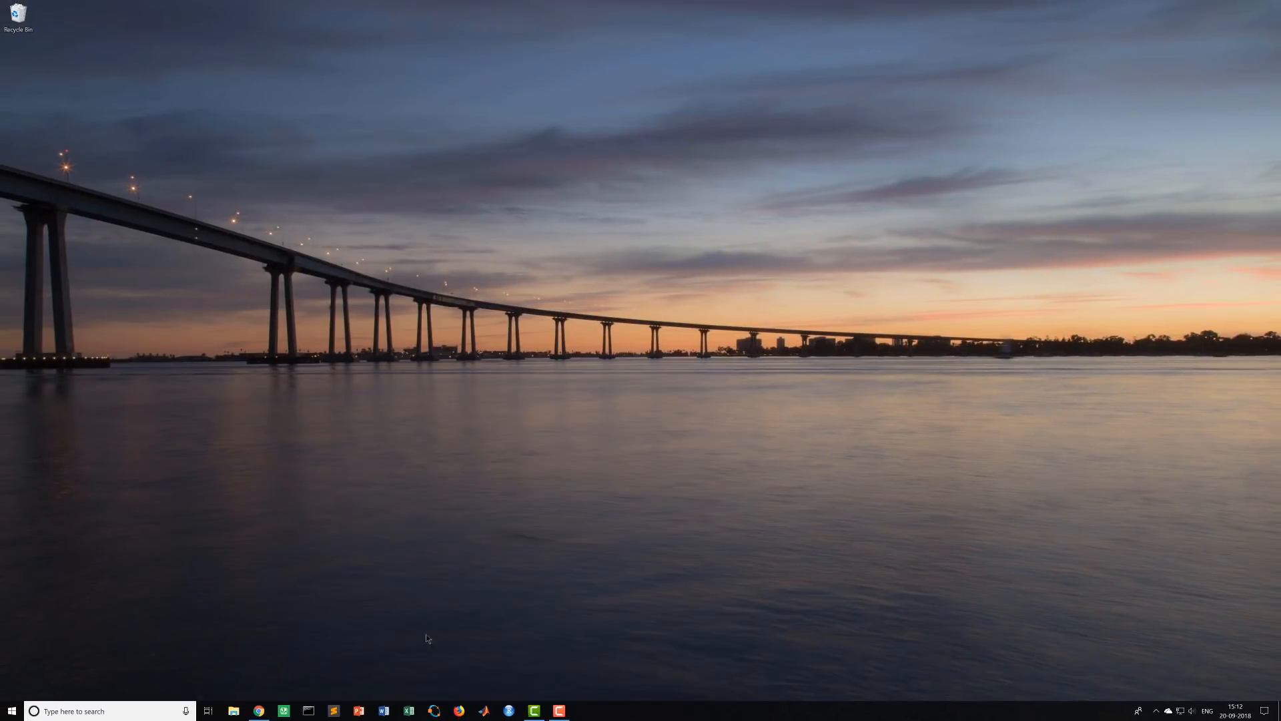
Step: Run python in Command Prompt to check the installed version and its bitness, and close the window
{"action": "left_click", "coordinate": [309, 711]}
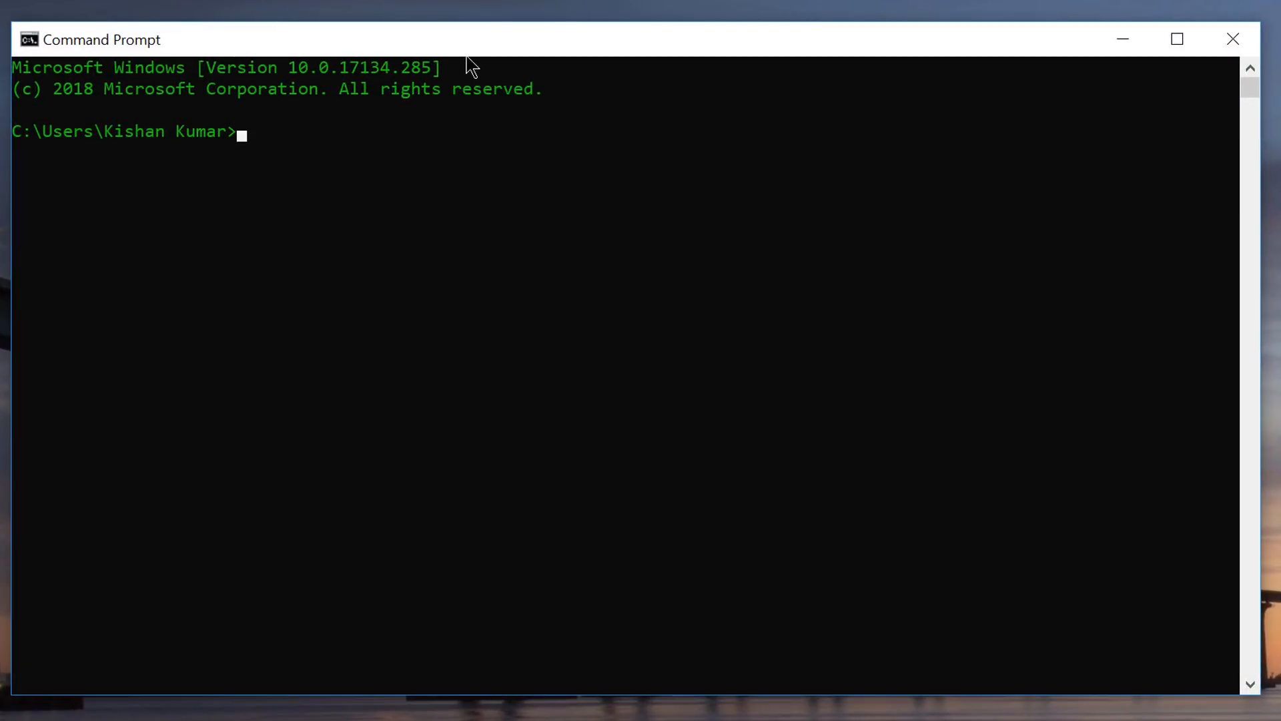
{"action": "type", "text": "python"}
{"action": "key", "text": "Return"}
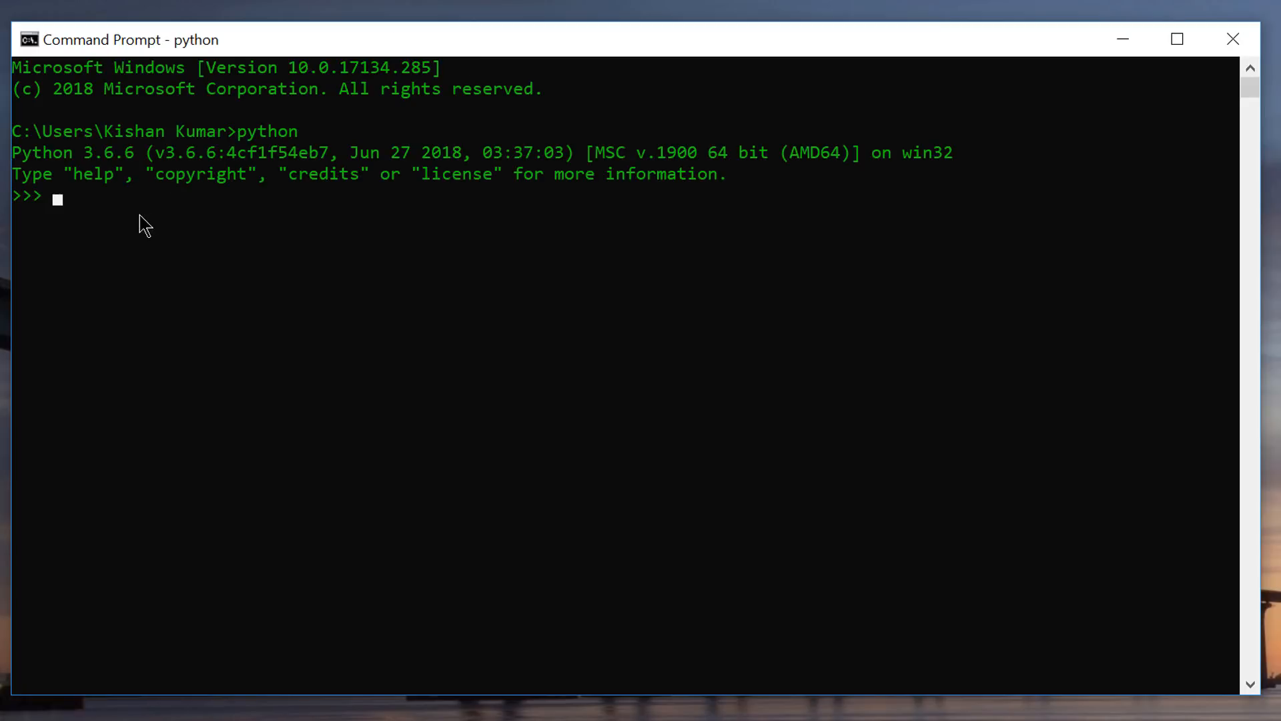
{"action": "left_click_drag", "start_coordinate": [87, 154], "coordinate": [128, 160]}
{"action": "left_click", "coordinate": [128, 160]}
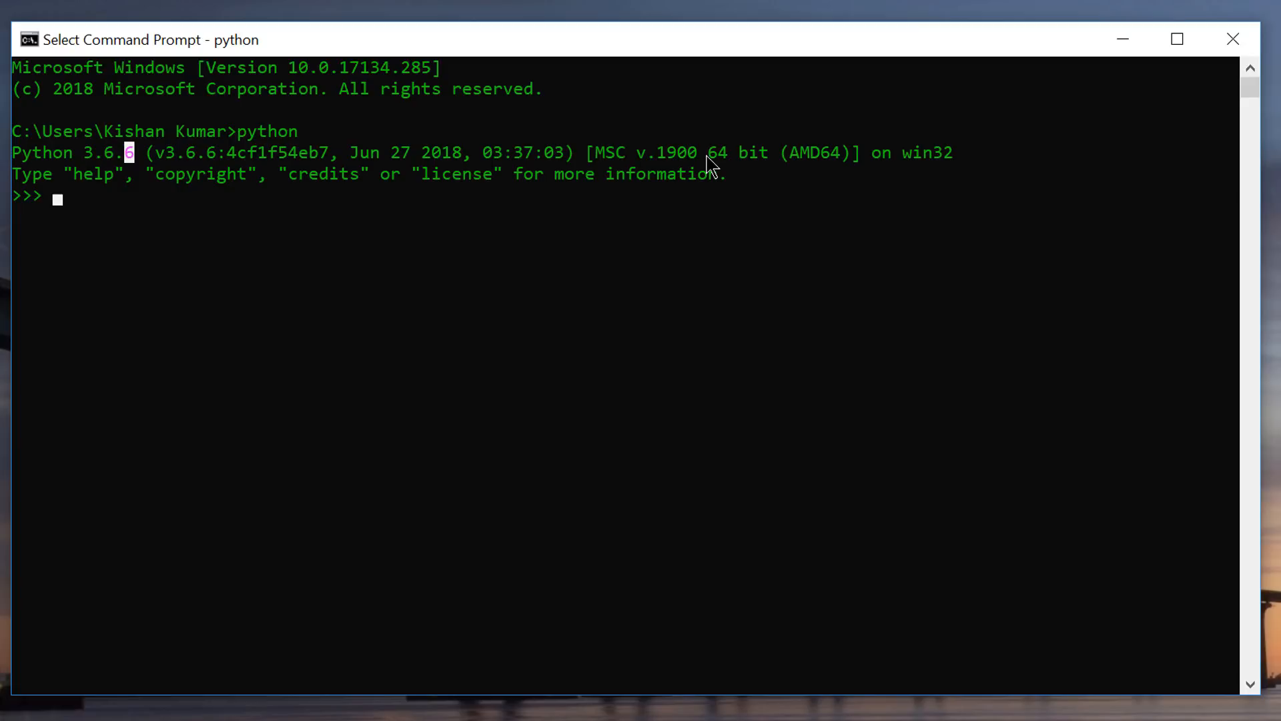
{"action": "left_click_drag", "start_coordinate": [701, 155], "coordinate": [765, 150]}
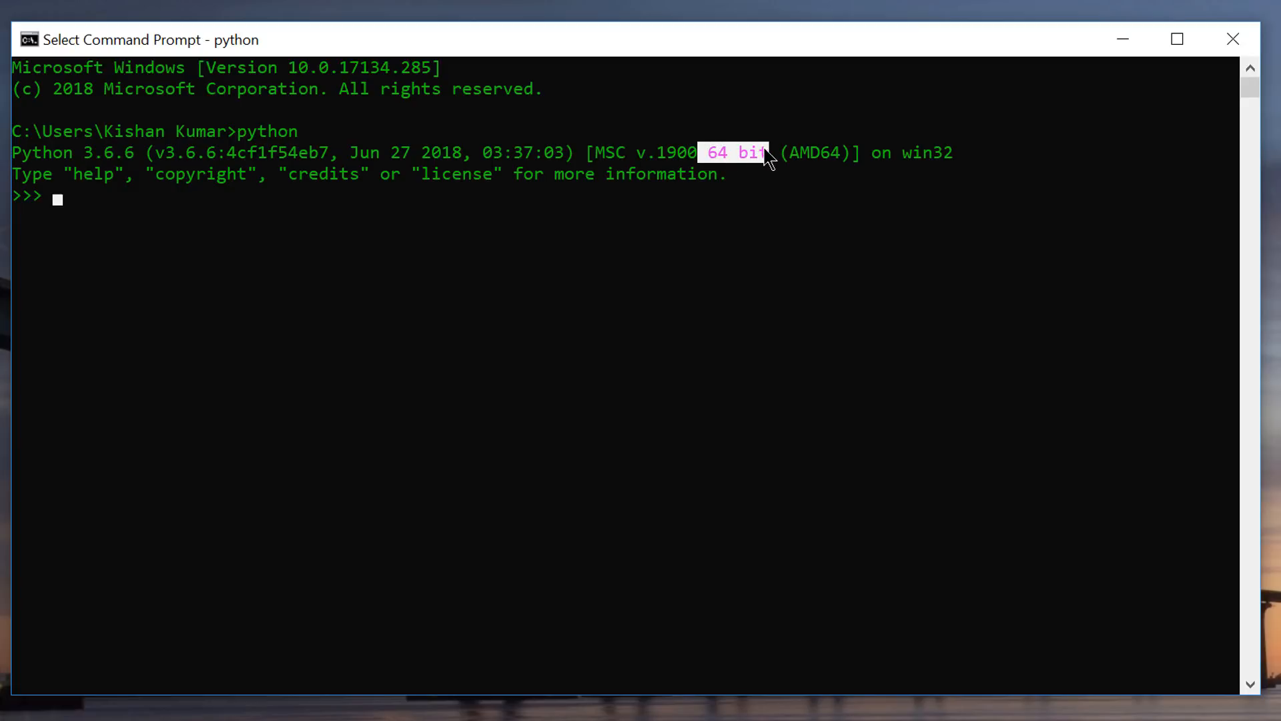
{"action": "left_click", "coordinate": [190, 196]}
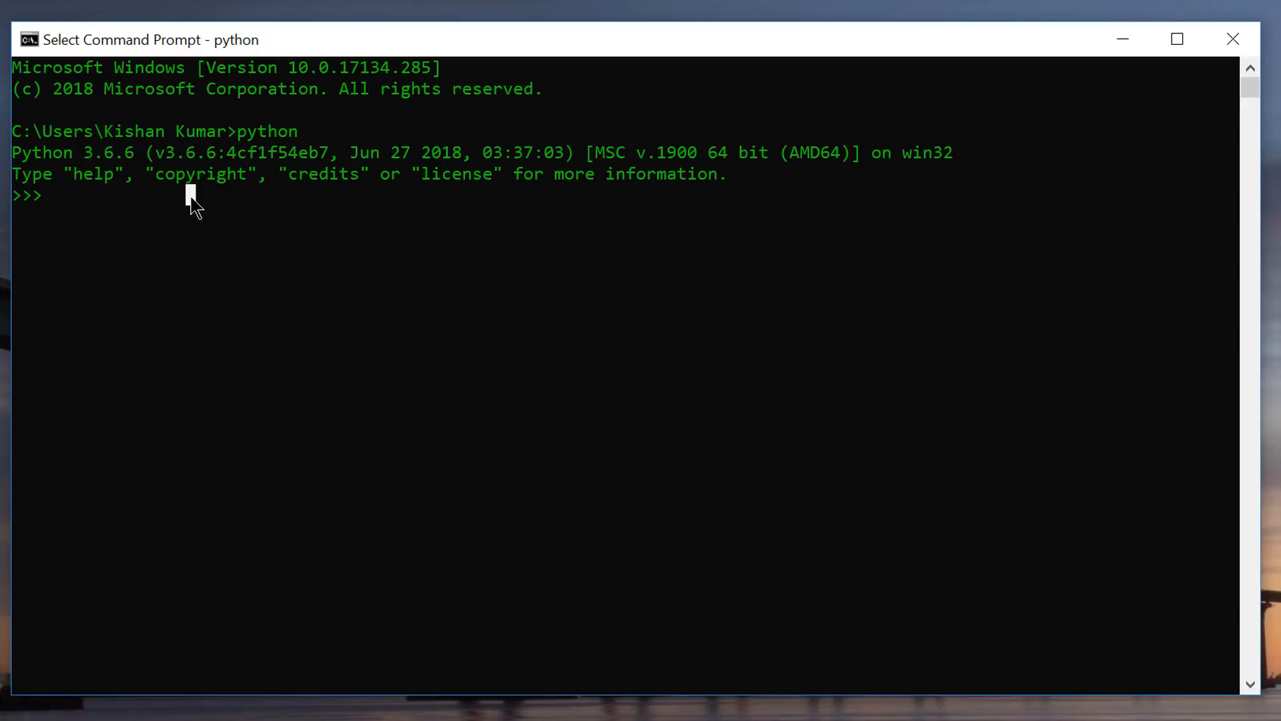
{"action": "left_click", "coordinate": [68, 200]}
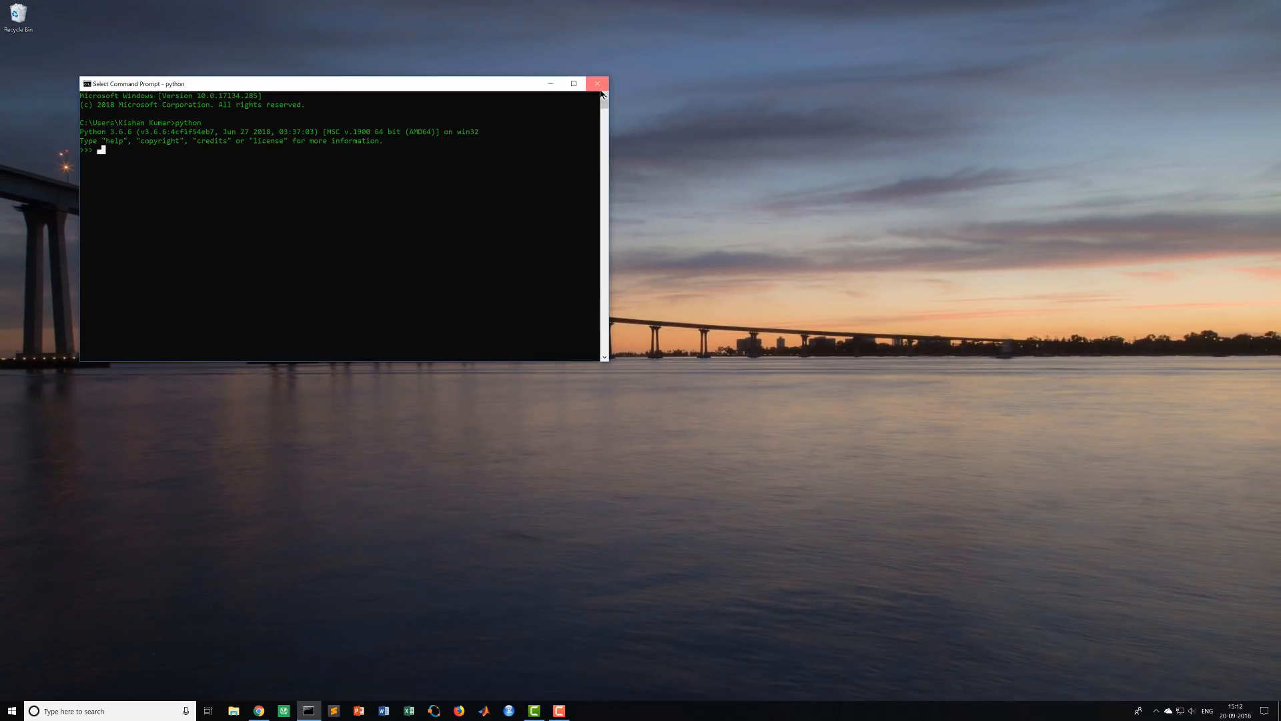
{"action": "left_click", "coordinate": [599, 86]}
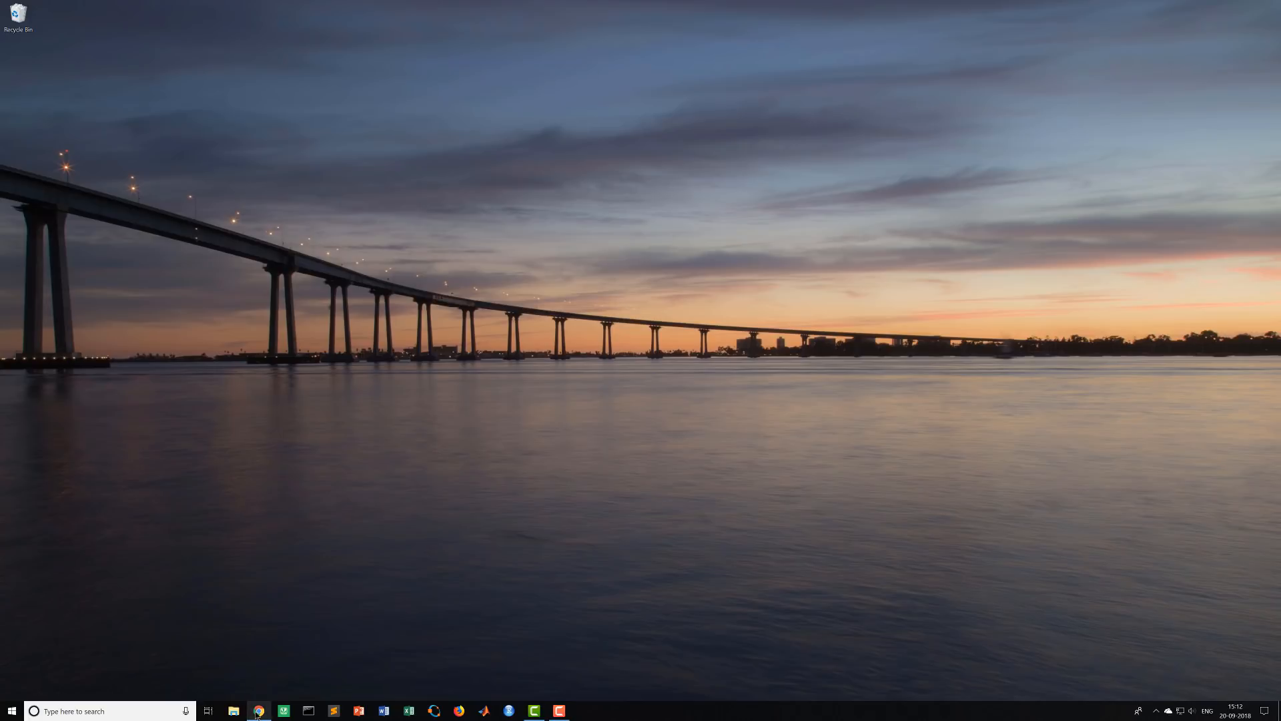
Step: Return to Chrome, search for "tensorflow" in a new tab, and open the TensorFlow website
{"action": "mouse_move", "coordinate": [257, 715]}
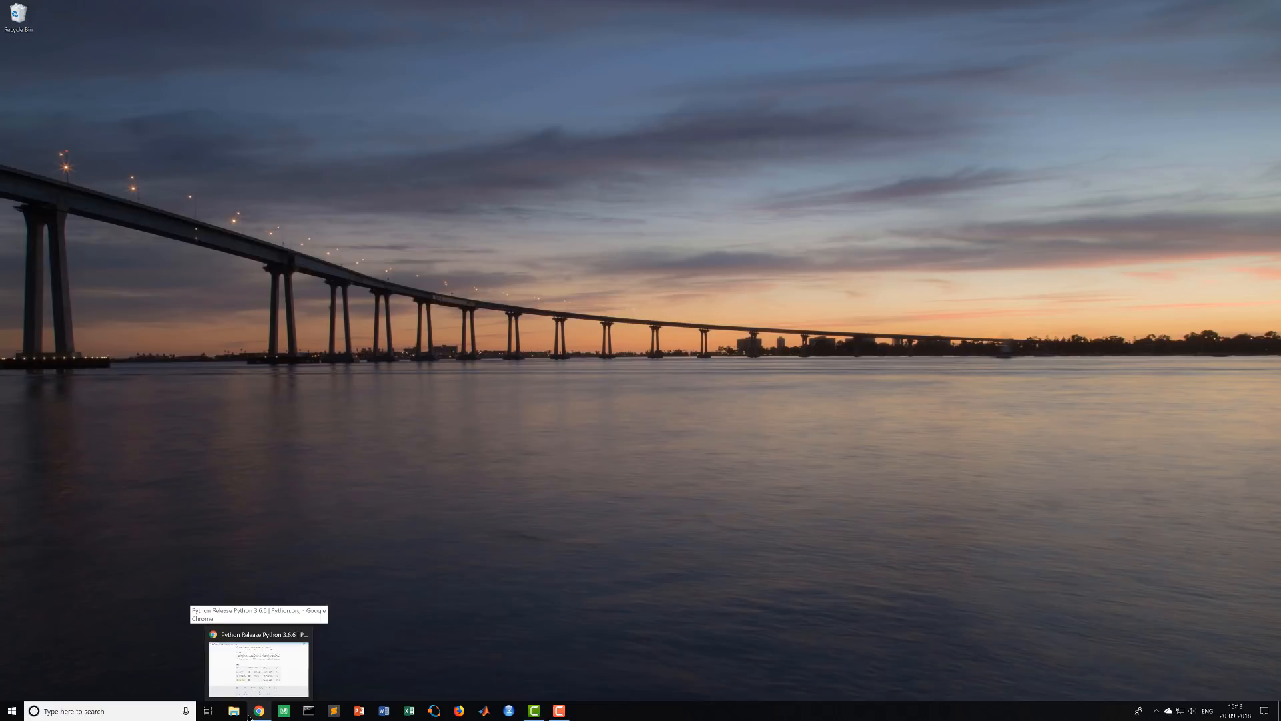
{"action": "left_click", "coordinate": [250, 715]}
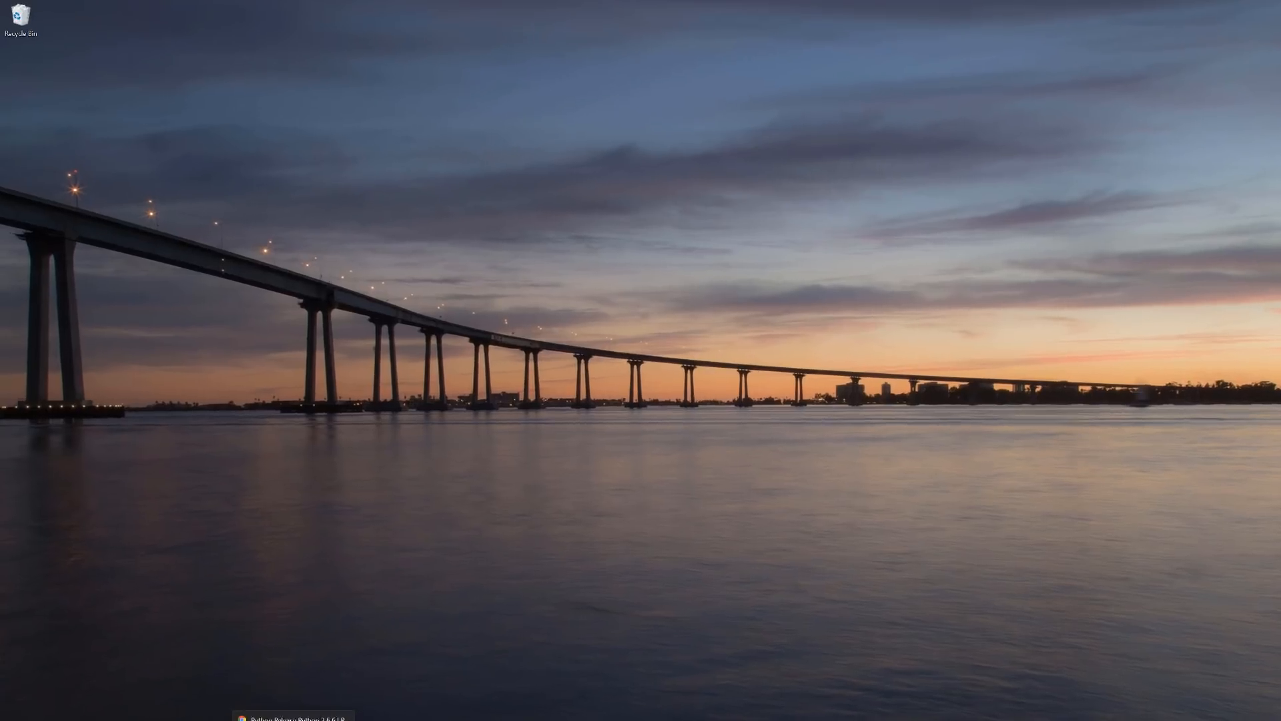
{"action": "left_click", "coordinate": [179, 11]}
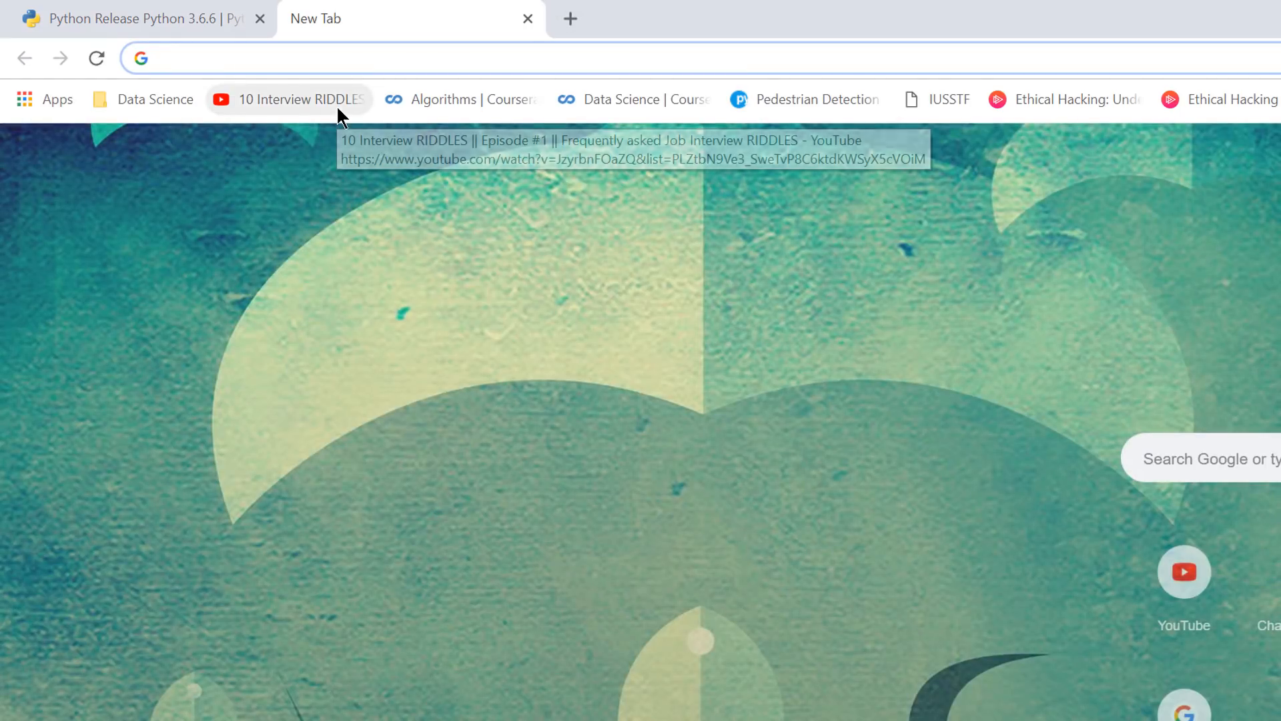
{"action": "type", "text": "tensodflow"}
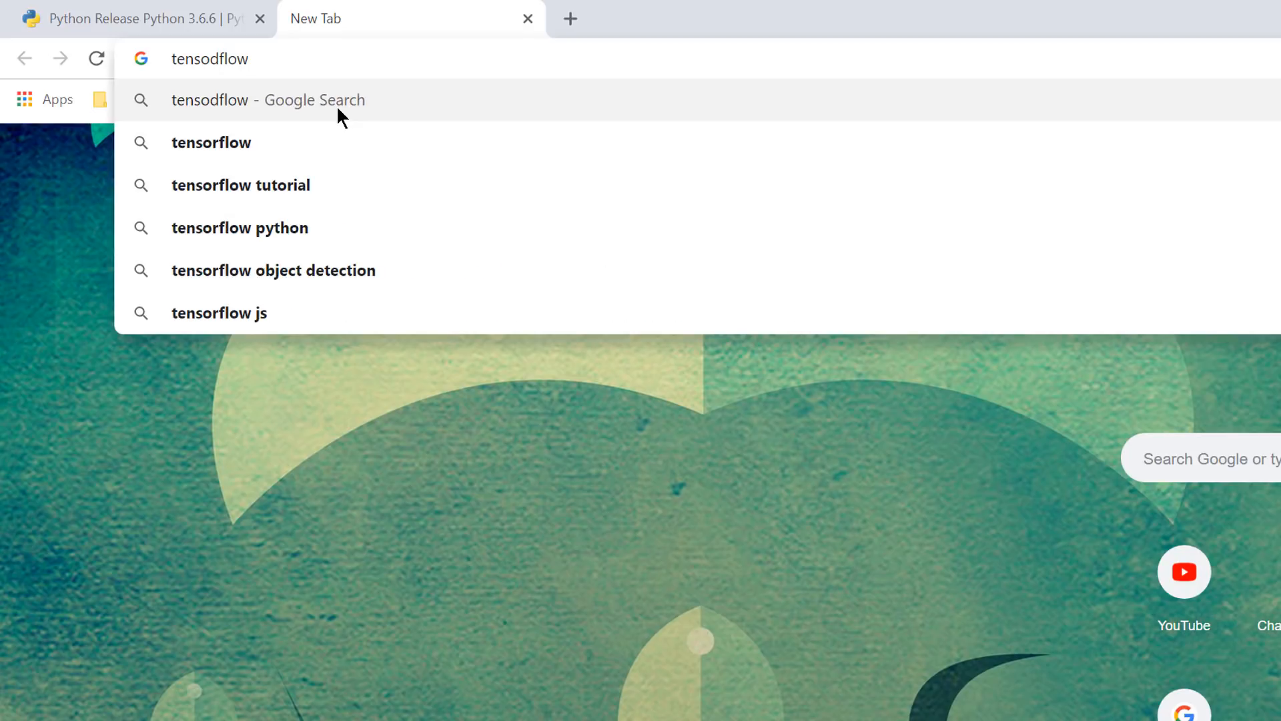
{"action": "key", "text": "Down"}
{"action": "key", "text": "Return"}
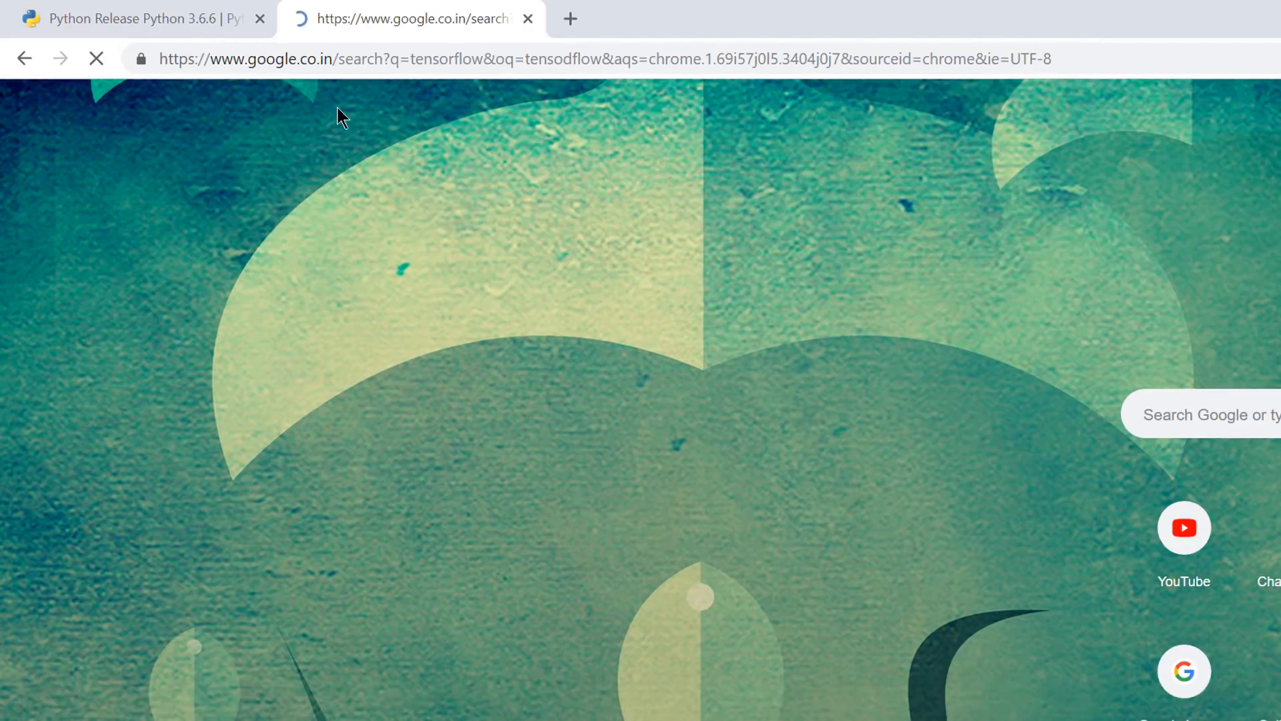
{"action": "left_click", "coordinate": [276, 466]}
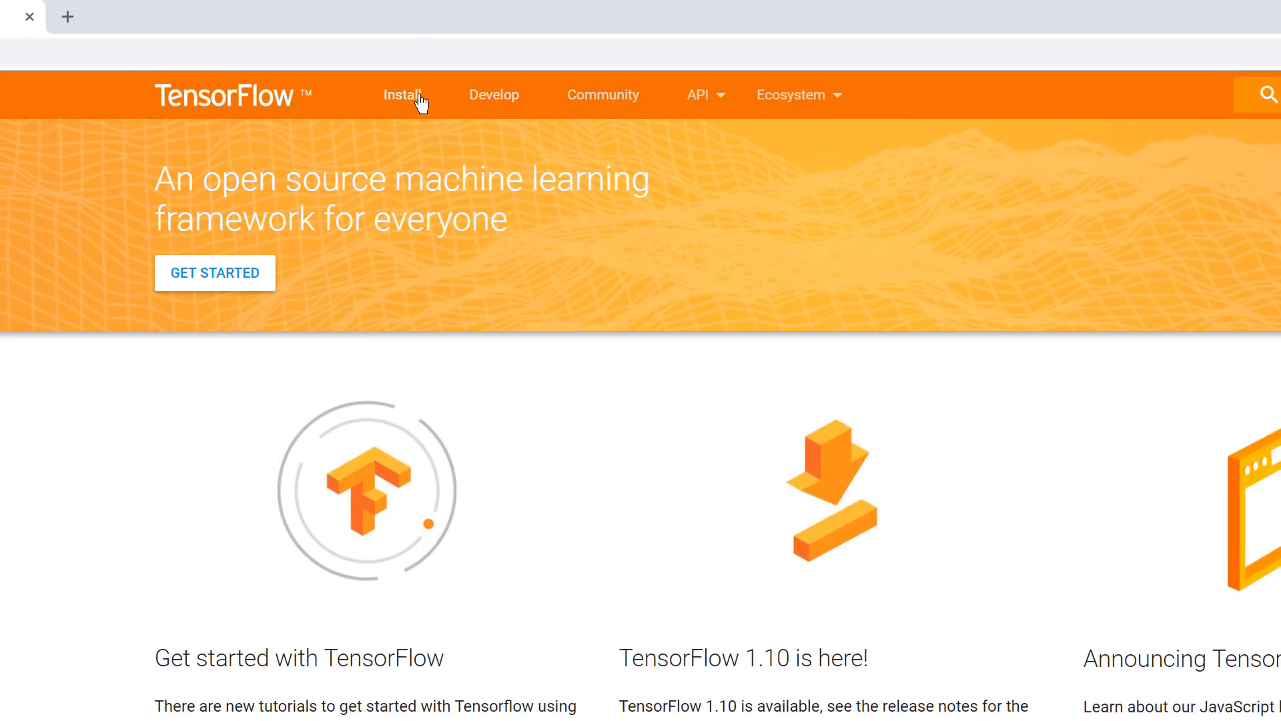
Step: Open the TensorFlow installation guide for Windows and examine the CUDA Toolkit and cuDNN requirements for GPU support
{"action": "left_click", "coordinate": [418, 100]}
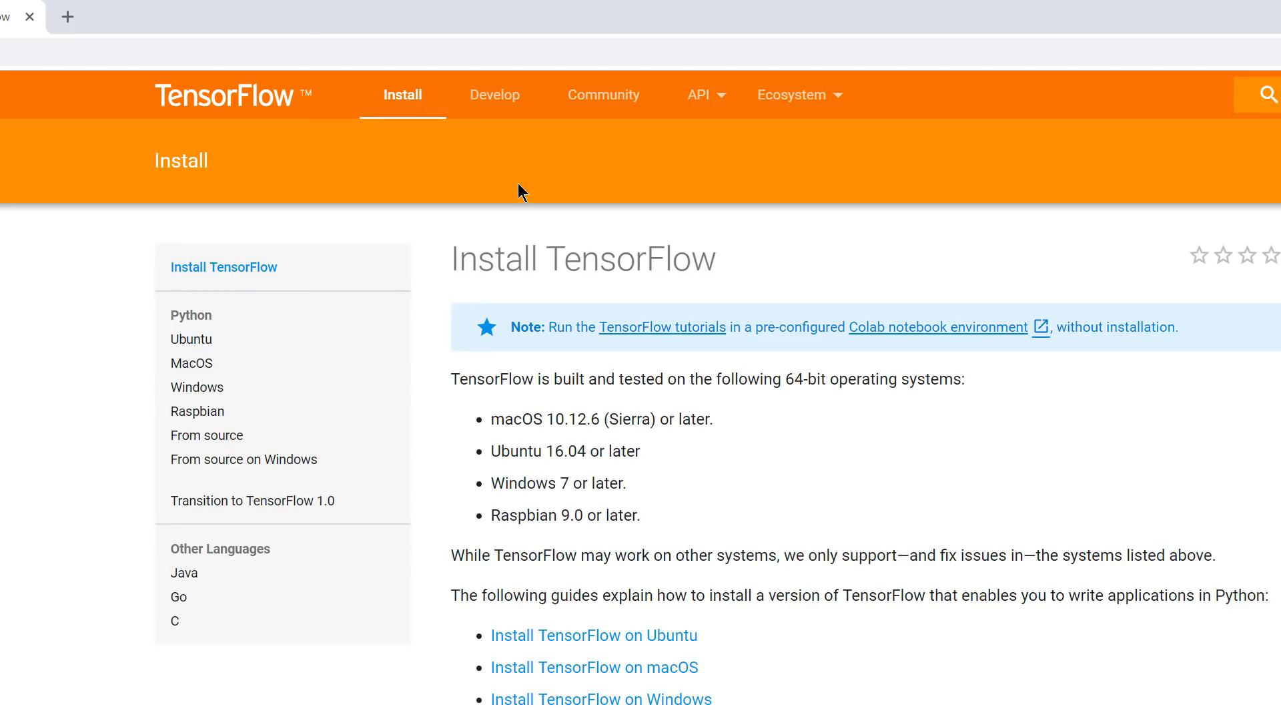
{"action": "left_click", "coordinate": [209, 397]}
{"action": "scroll", "coordinate": [668, 454], "scroll_direction": "down", "scroll_amount": 3}
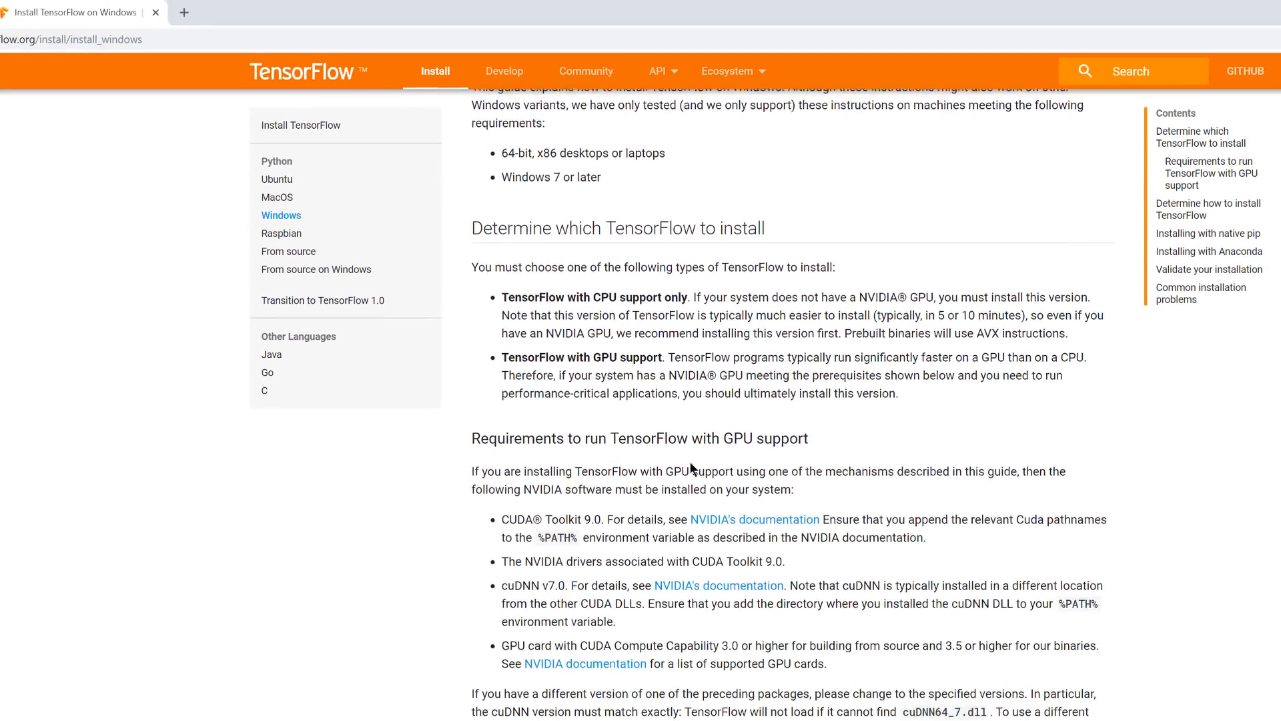
{"action": "left_click_drag", "start_coordinate": [560, 441], "coordinate": [809, 443]}
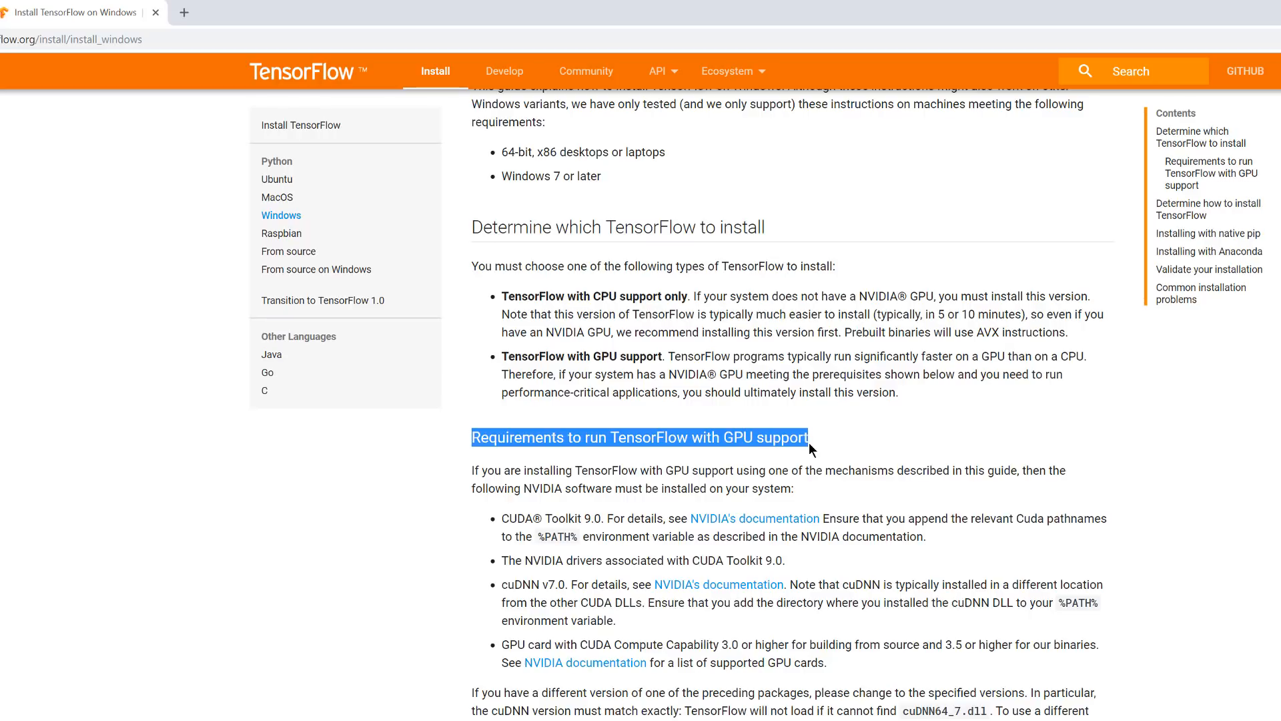
{"action": "left_click", "coordinate": [809, 442]}
{"action": "left_click_drag", "start_coordinate": [503, 520], "coordinate": [600, 519]}
{"action": "left_click_drag", "start_coordinate": [505, 585], "coordinate": [568, 586]}
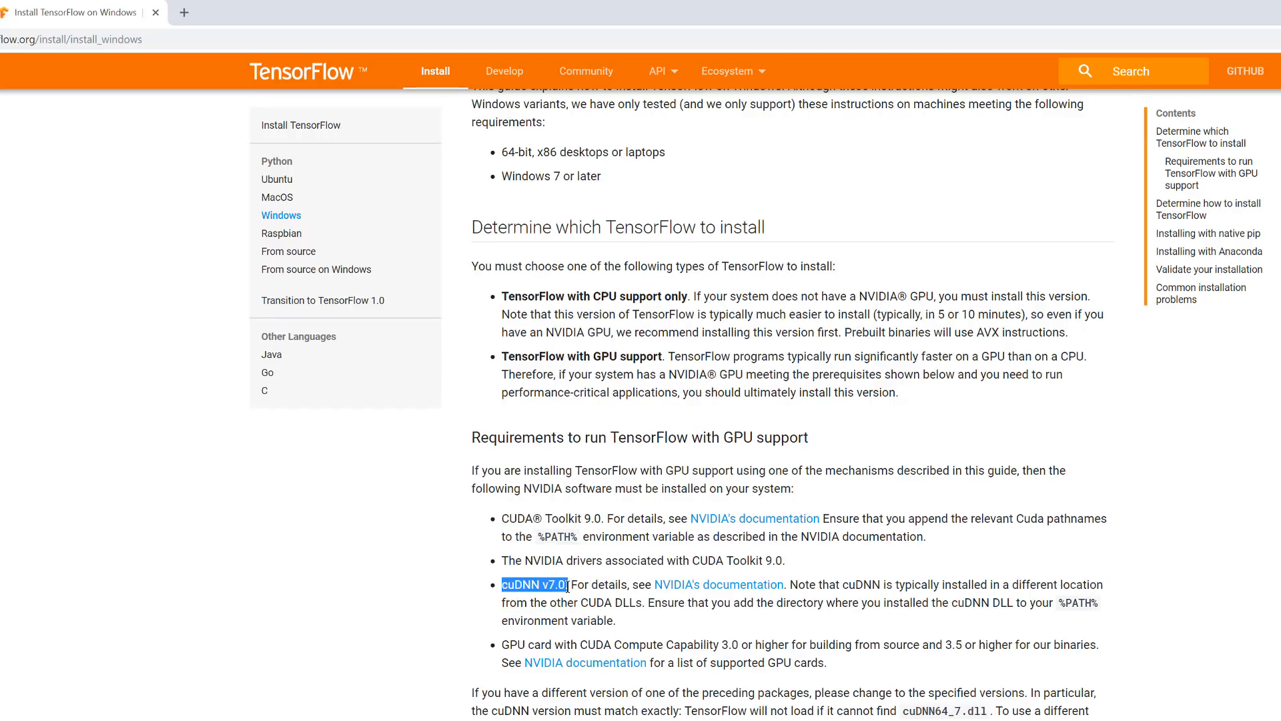
{"action": "left_click", "coordinate": [567, 586]}
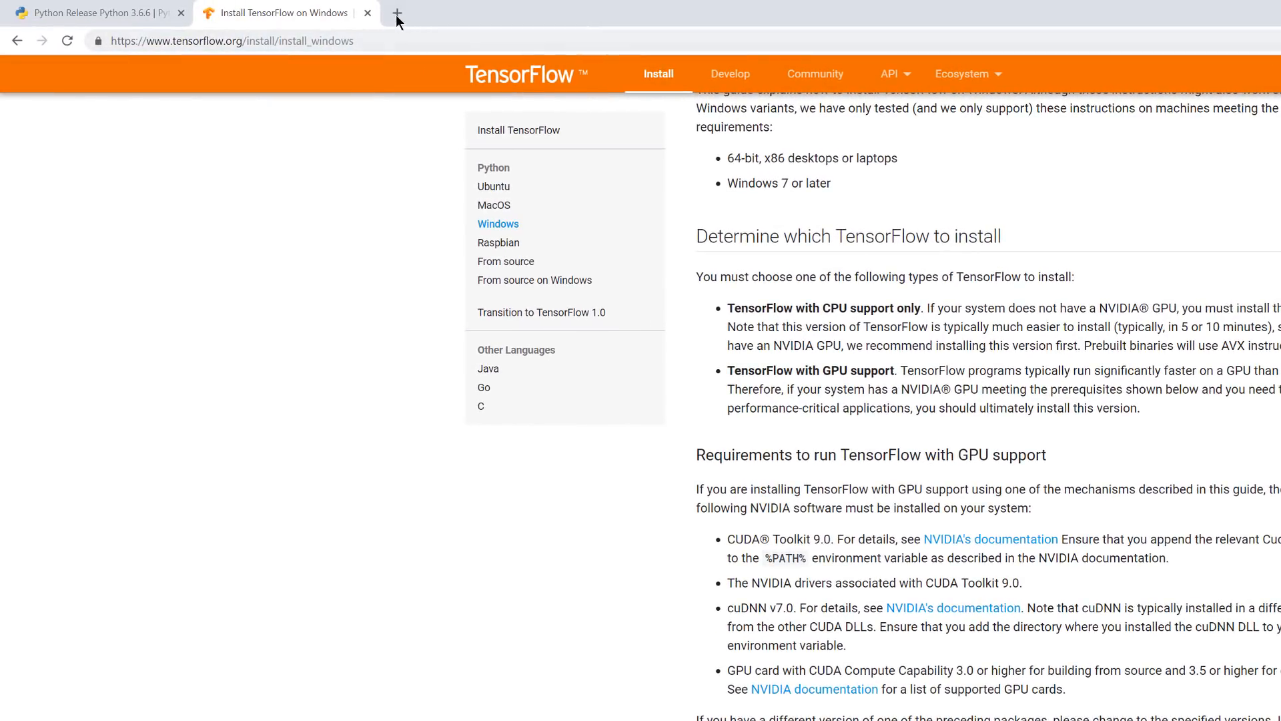
Step: Search the web for "cuda toolkit 9.0" in a new tab
{"action": "left_click", "coordinate": [397, 15]}
{"action": "type", "text": "cu"}
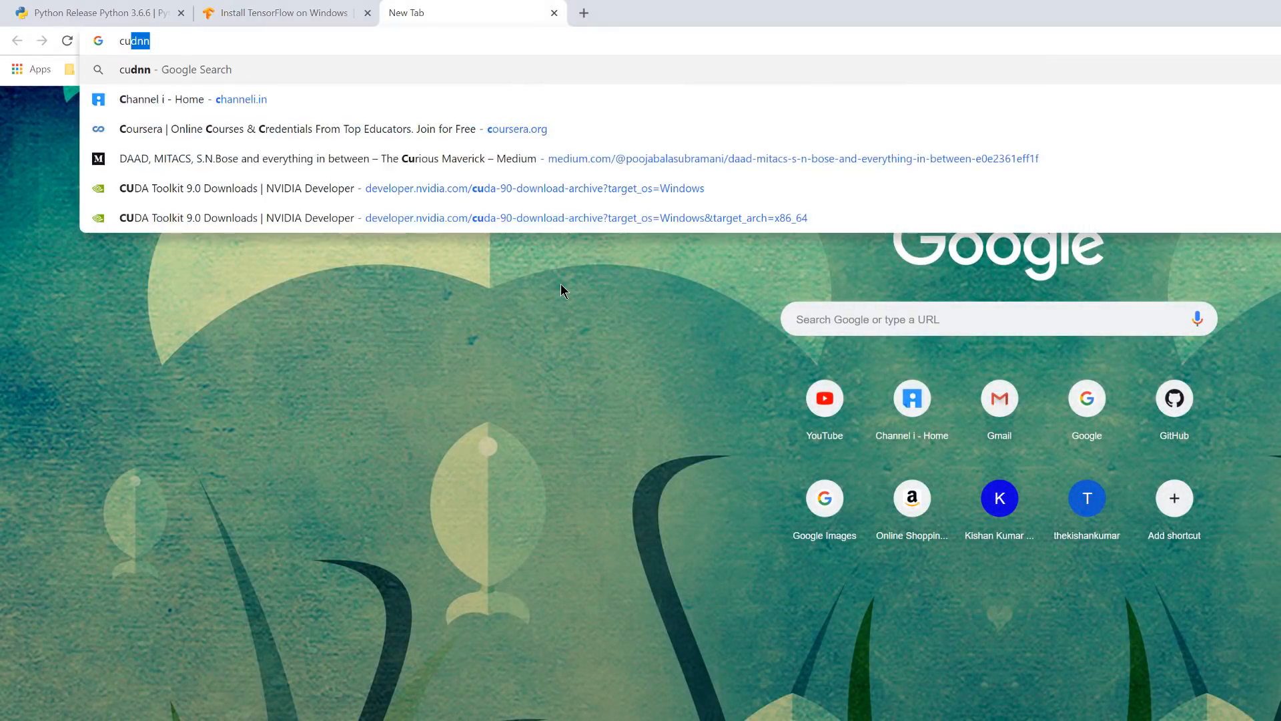
{"action": "type", "text": "da tool"}
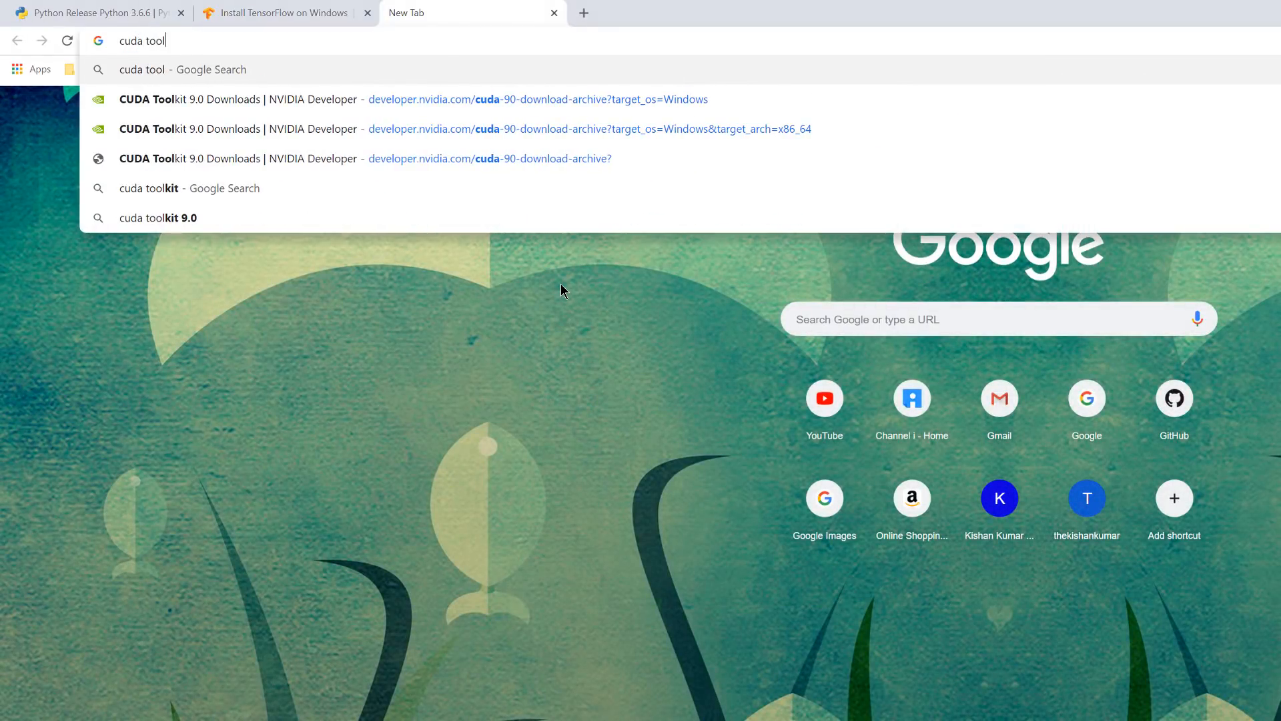
{"action": "type", "text": "kit 9.0"}
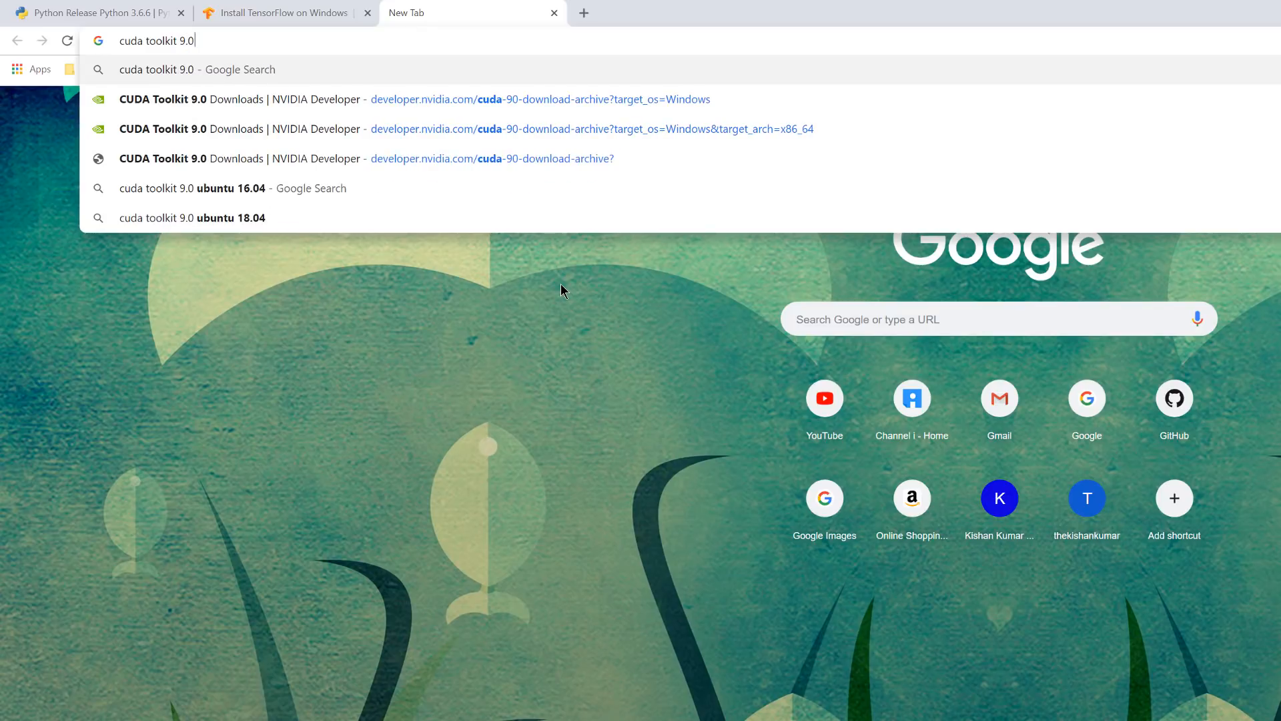
{"action": "key", "text": "Return"}
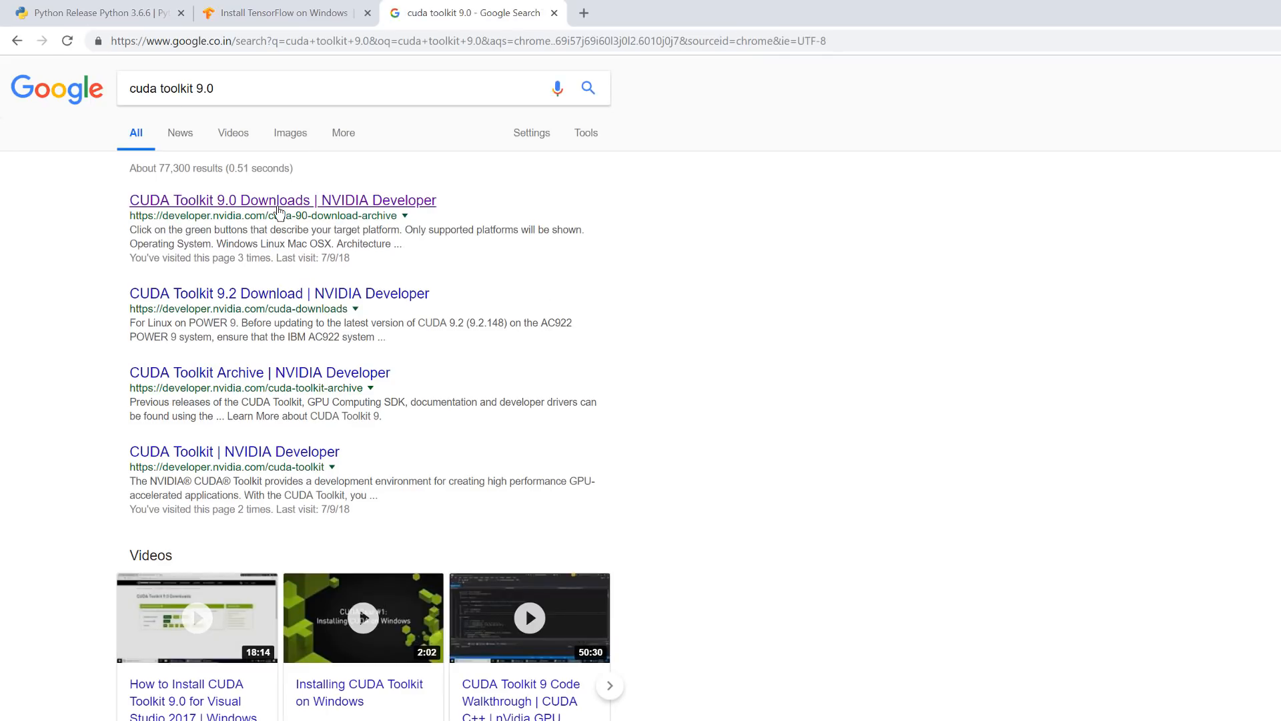
Step: Open the CUDA Toolkit 9.0 Downloads page and download the base installer for Windows x86_64, version 10, exe (local)
{"action": "left_click", "coordinate": [277, 202]}
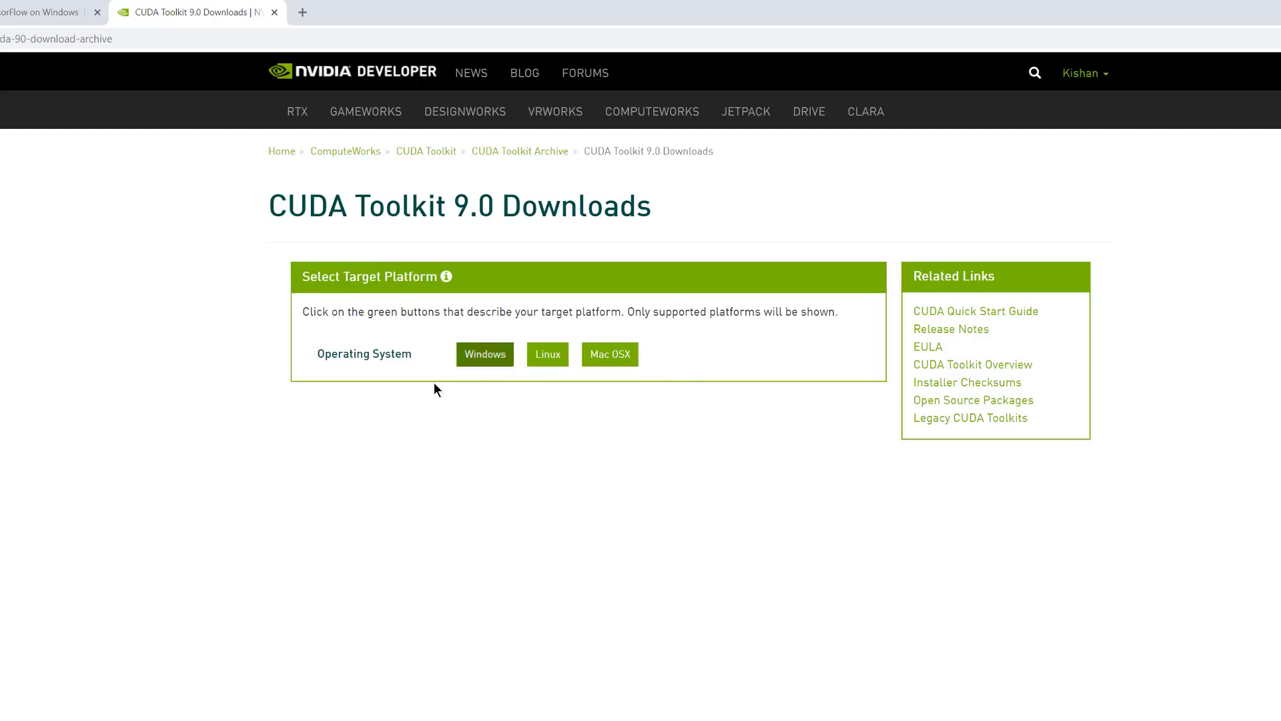
{"action": "left_click", "coordinate": [470, 357]}
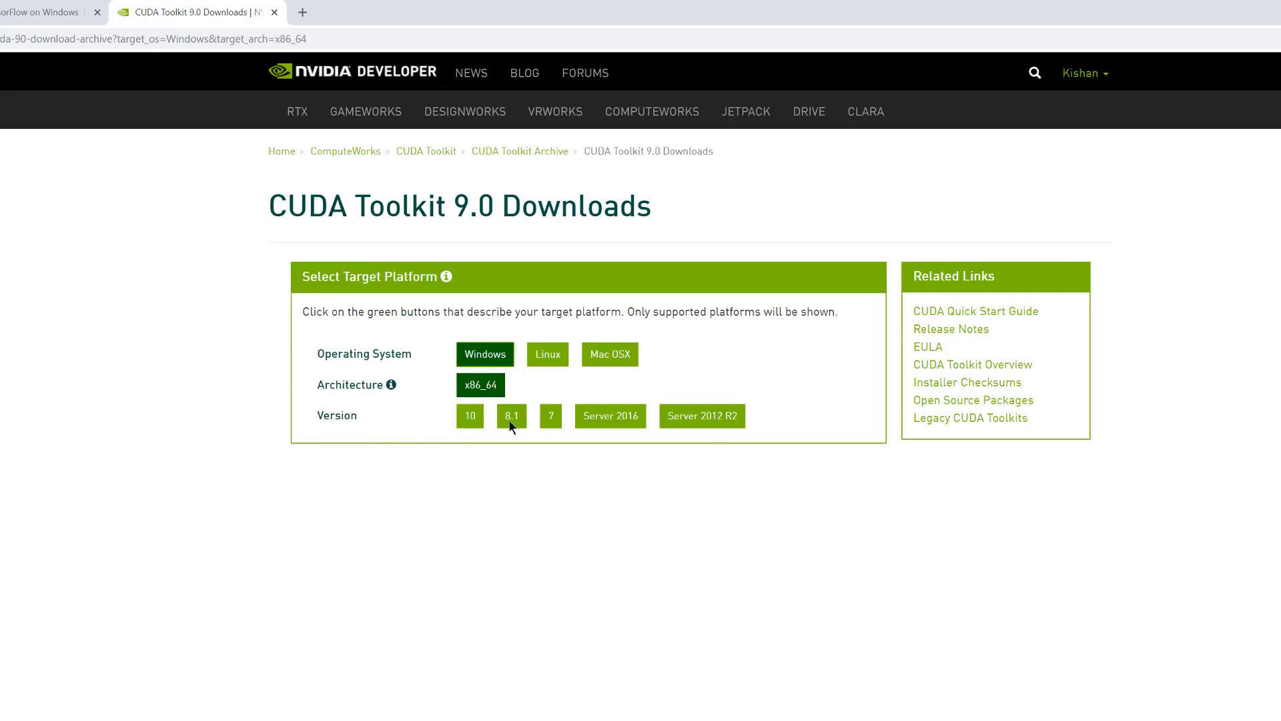
{"action": "left_click", "coordinate": [470, 426]}
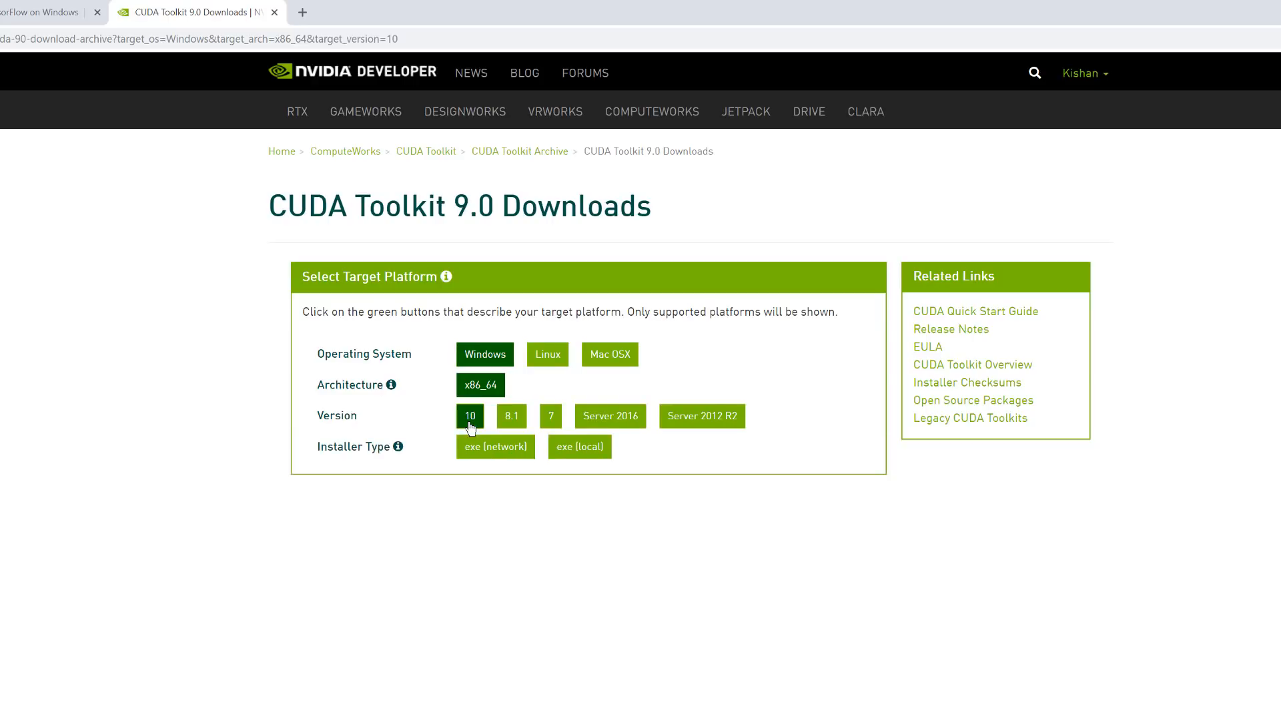
{"action": "left_click", "coordinate": [594, 452]}
{"action": "scroll", "coordinate": [722, 502], "scroll_direction": "down", "scroll_amount": 4}
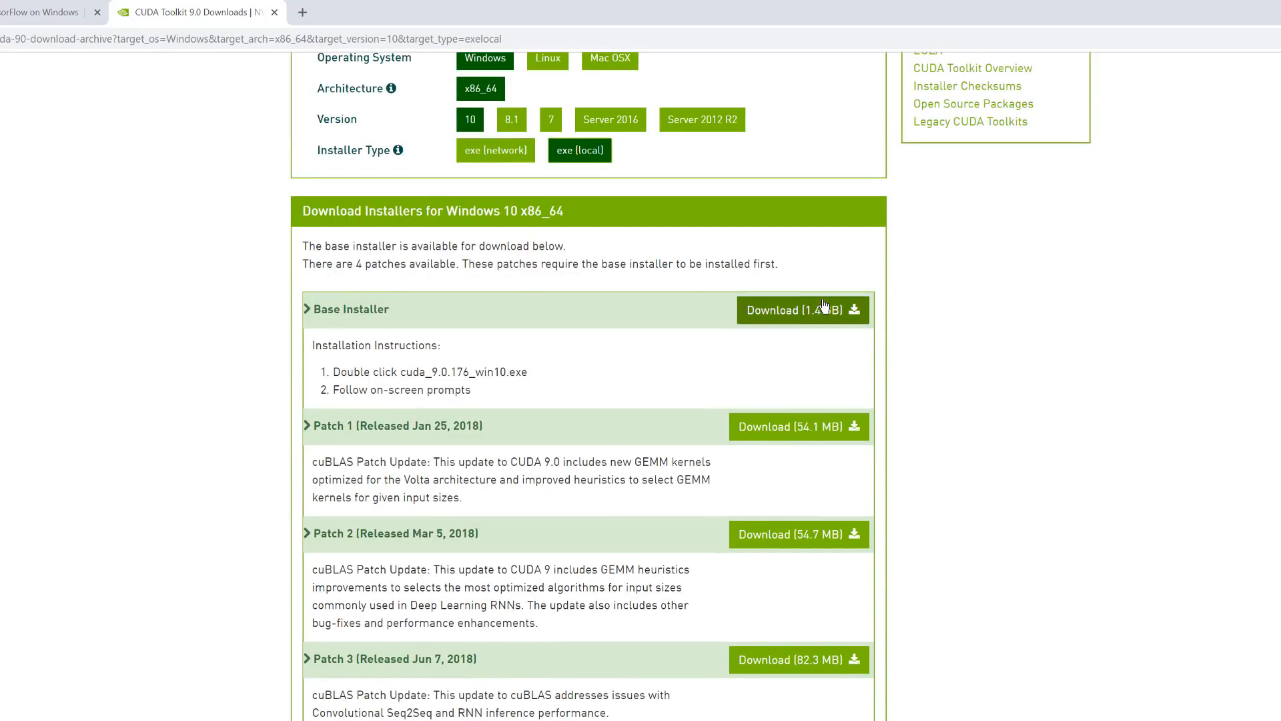
{"action": "left_click", "coordinate": [792, 319]}
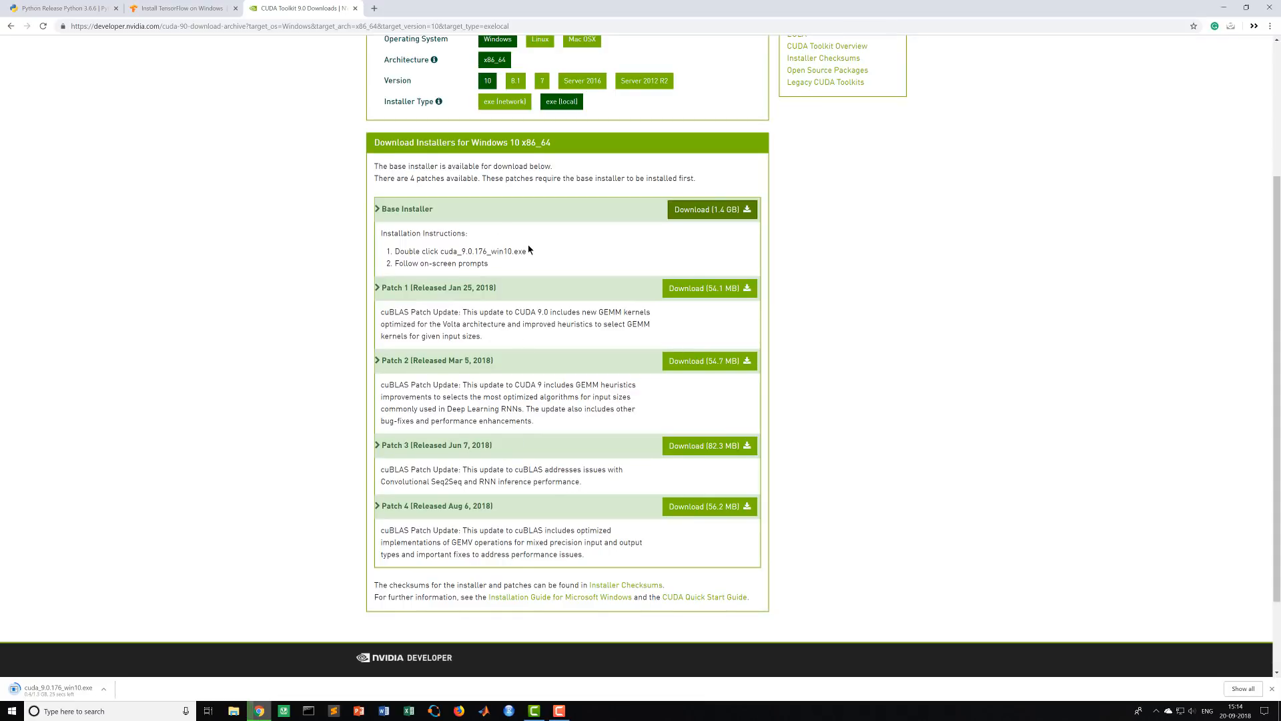
{"action": "scroll", "coordinate": [527, 249], "scroll_direction": "up", "scroll_amount": 2}
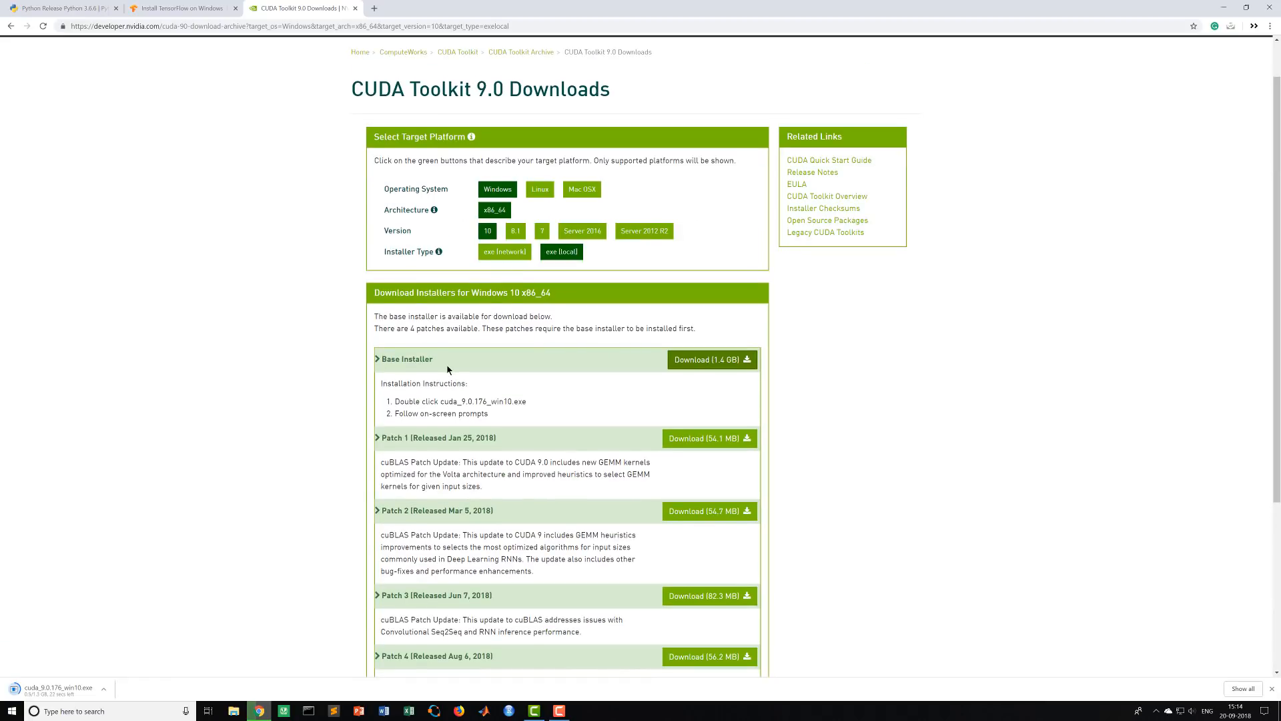
Step: Search the web for "visual studio" in a new tab and open the official Visual Studio website
{"action": "left_click", "coordinate": [374, 8]}
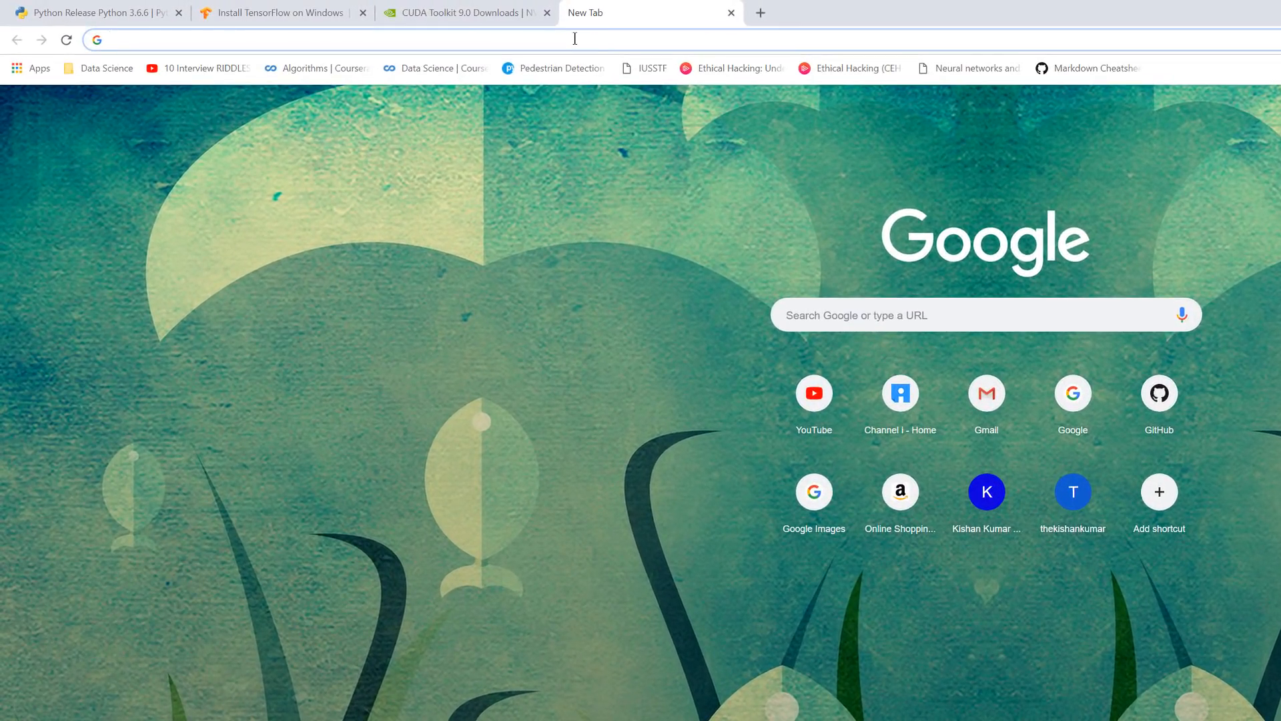
{"action": "type", "text": "visual studio"}
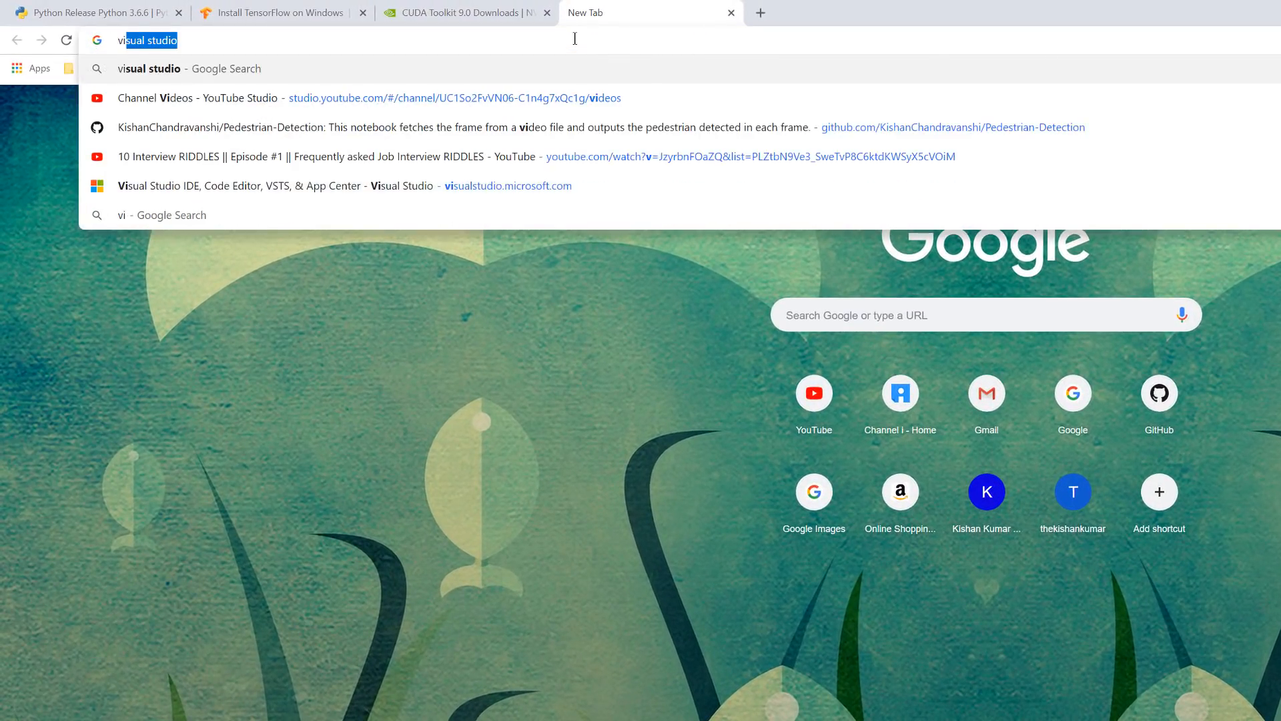
{"action": "key", "text": "Return"}
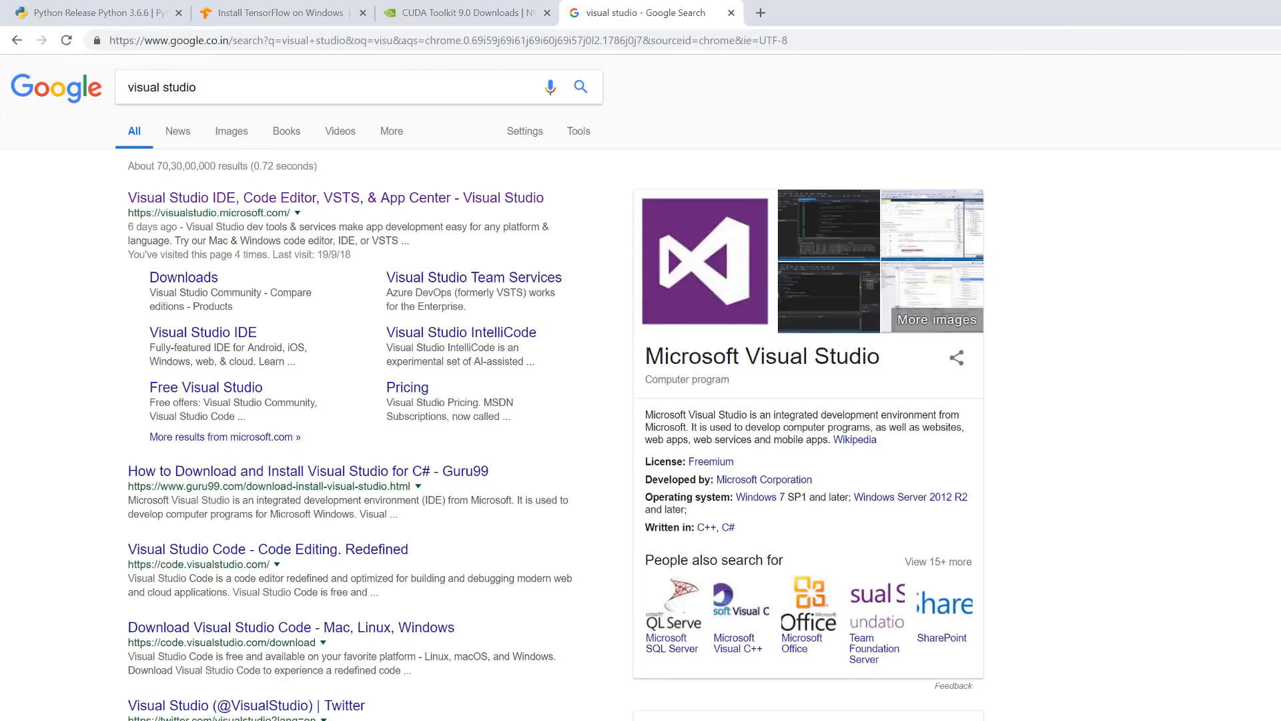
{"action": "left_click", "coordinate": [282, 203]}
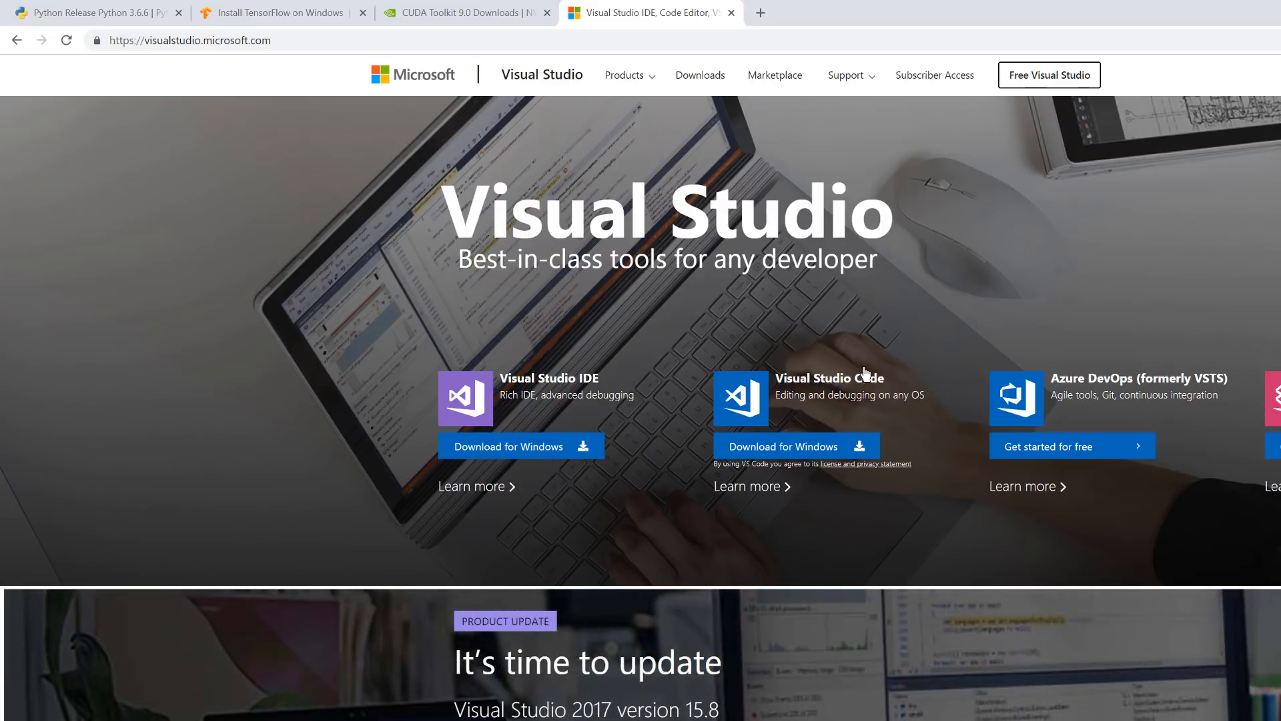
Step: Download Visual Studio Community 2017 for Windows, declining the survey, and launch its installer through the initial setup prompt
{"action": "left_click", "coordinate": [531, 447]}
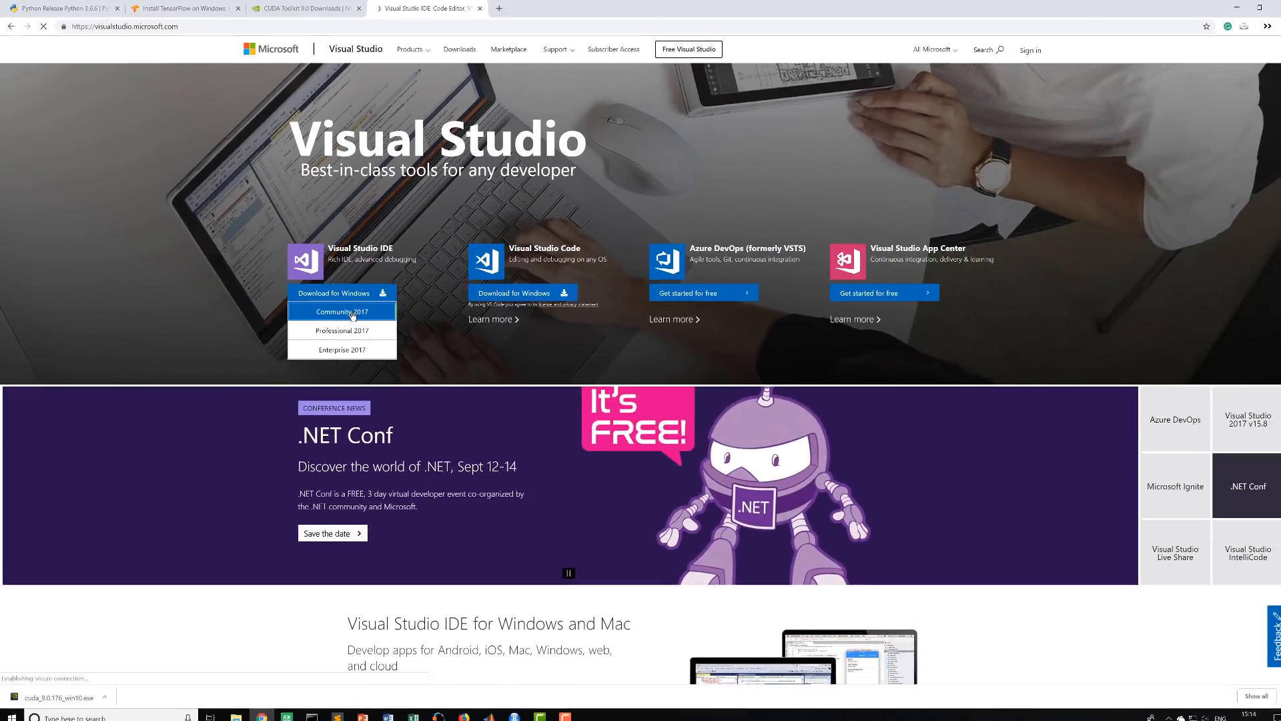
{"action": "left_click", "coordinate": [529, 474]}
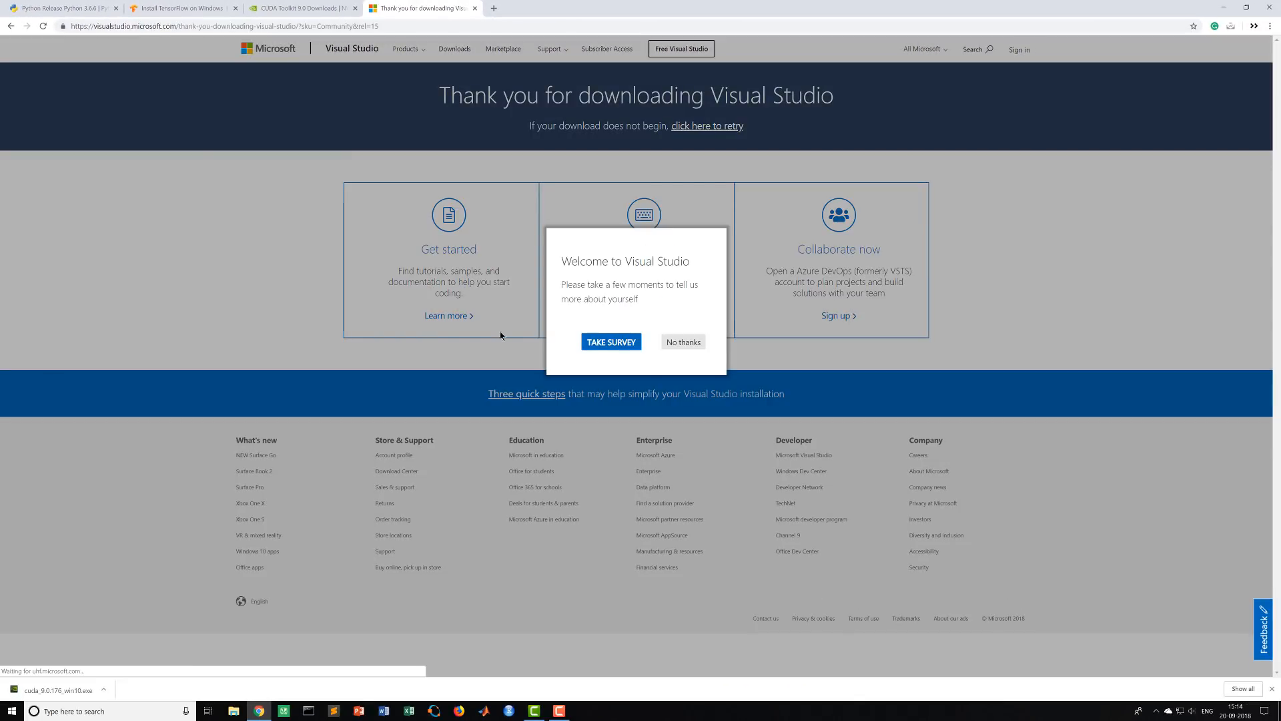
{"action": "left_click", "coordinate": [676, 342]}
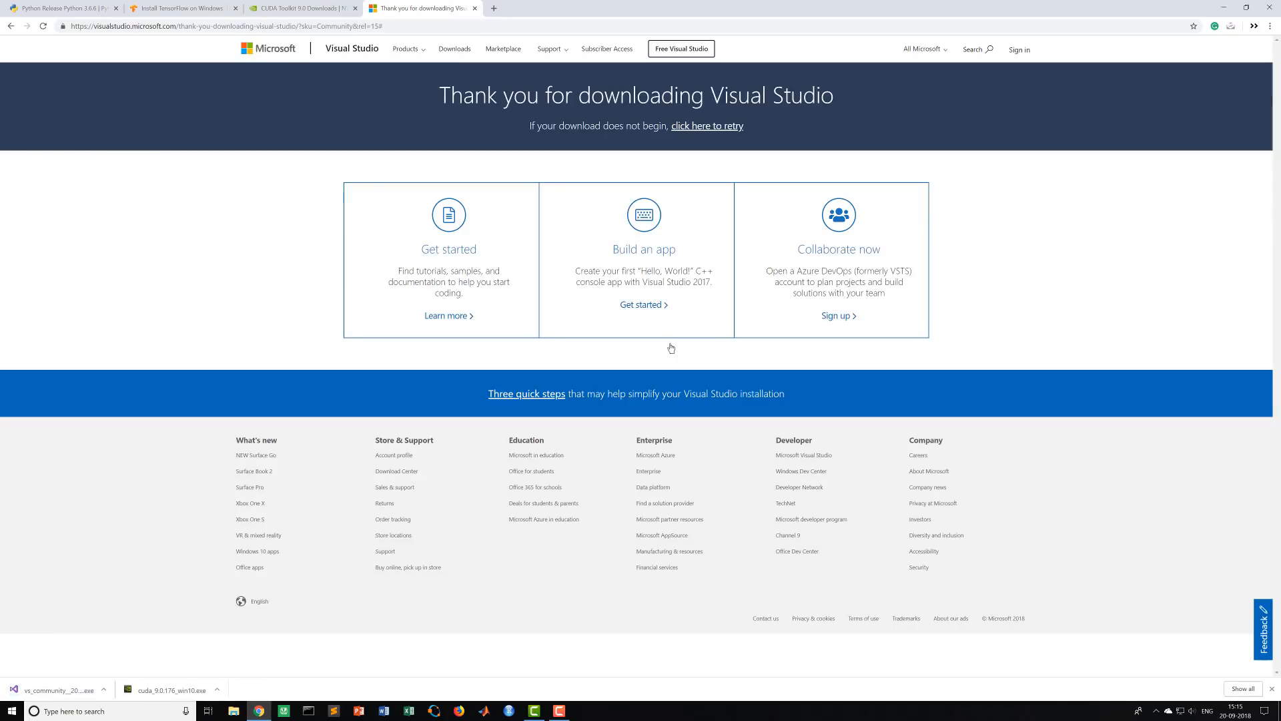
{"action": "left_click", "coordinate": [56, 695]}
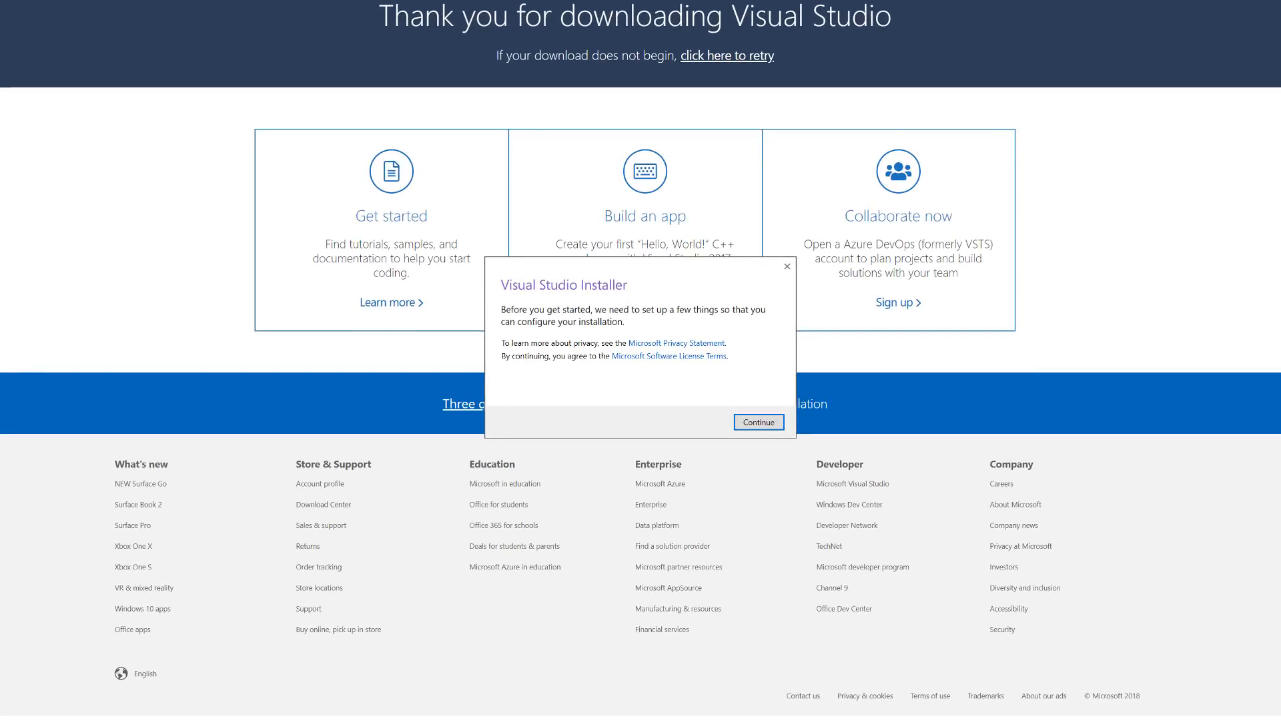
{"action": "key", "text": "Return"}
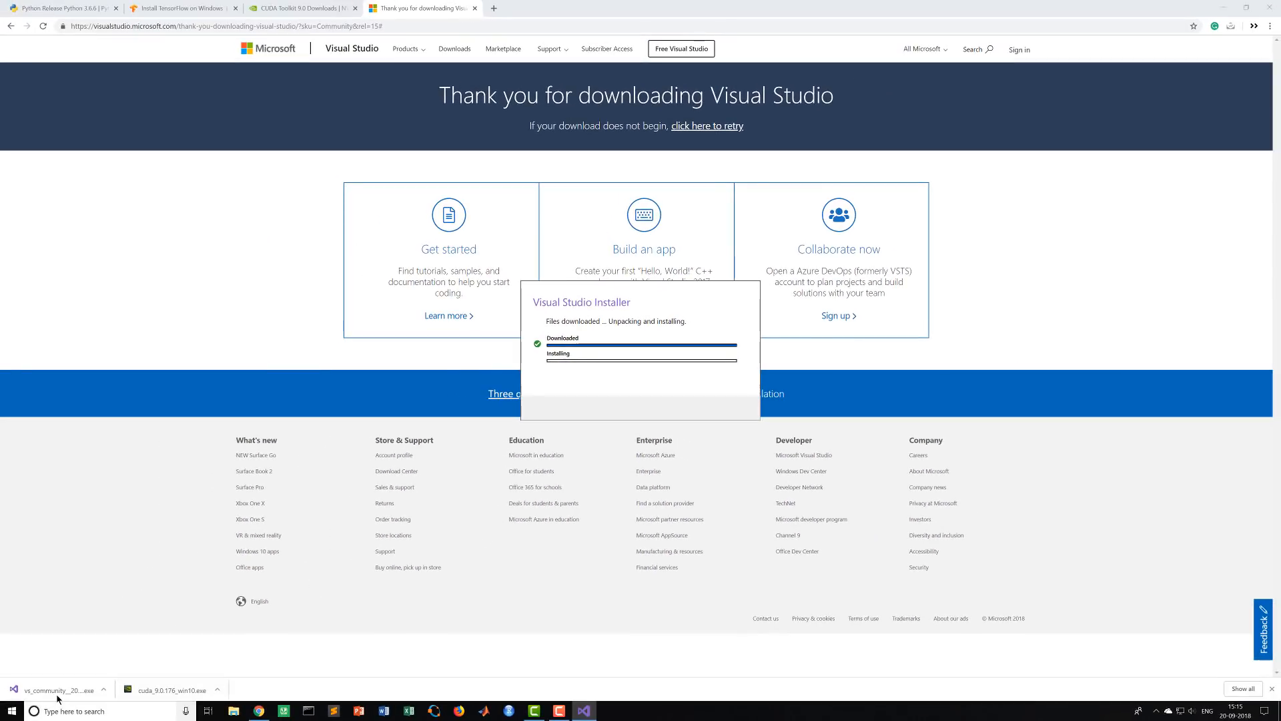
{"action": "left_click", "coordinate": [63, 711]}
{"action": "type", "text": "vius"}
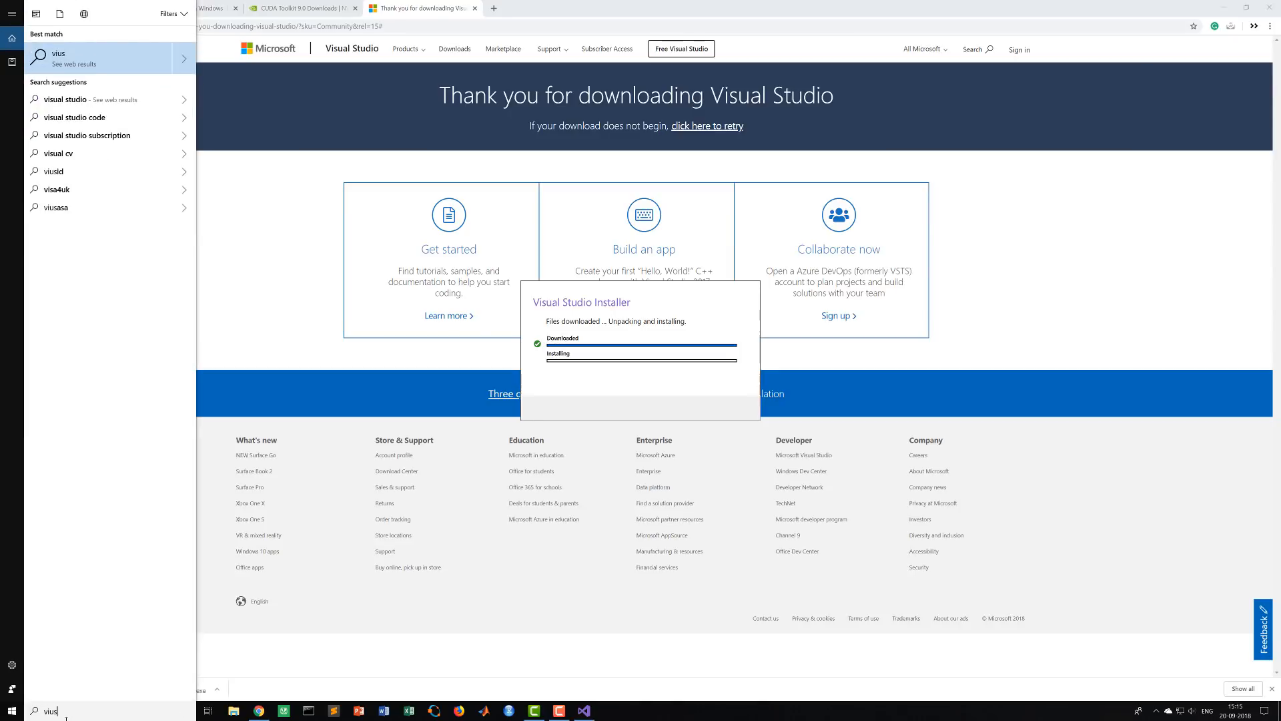
{"action": "key", "text": "BackSpace"}
{"action": "key", "text": "BackSpace"}
{"action": "type", "text": "s"}
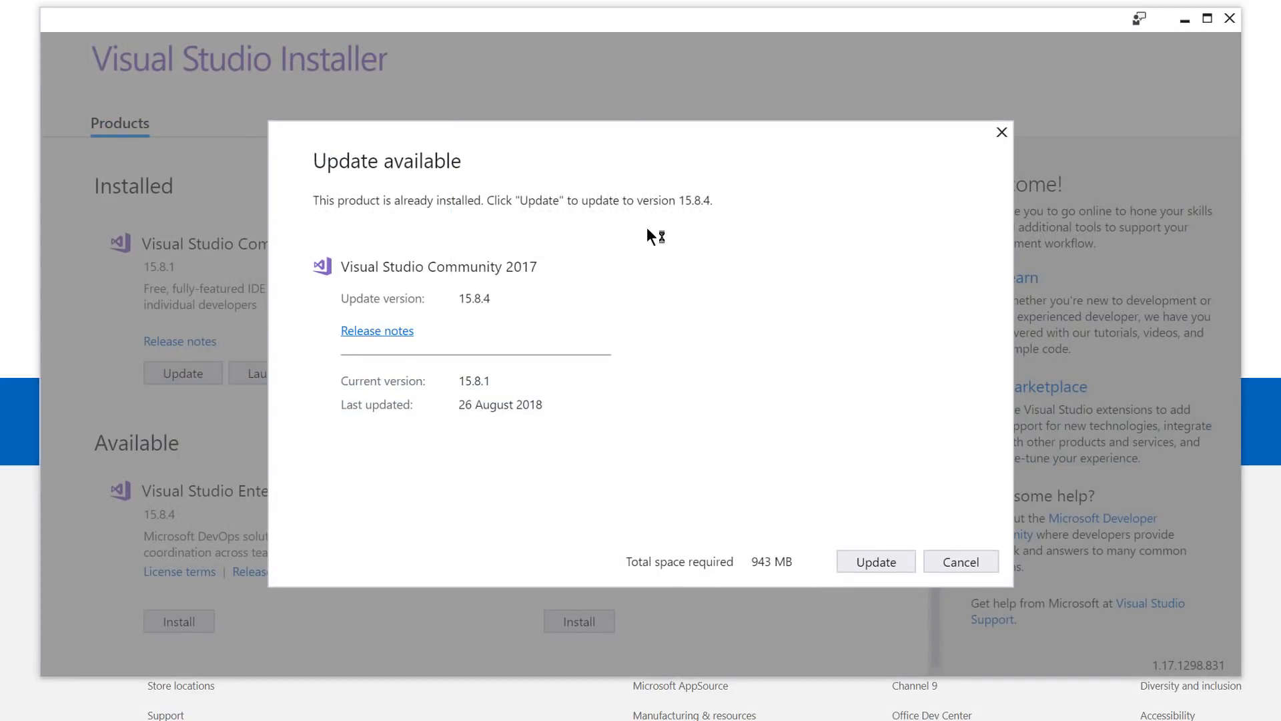
Step: Dismiss the available update and open the workload modification options for Visual Studio Community 2017
{"action": "key", "text": "Escape"}
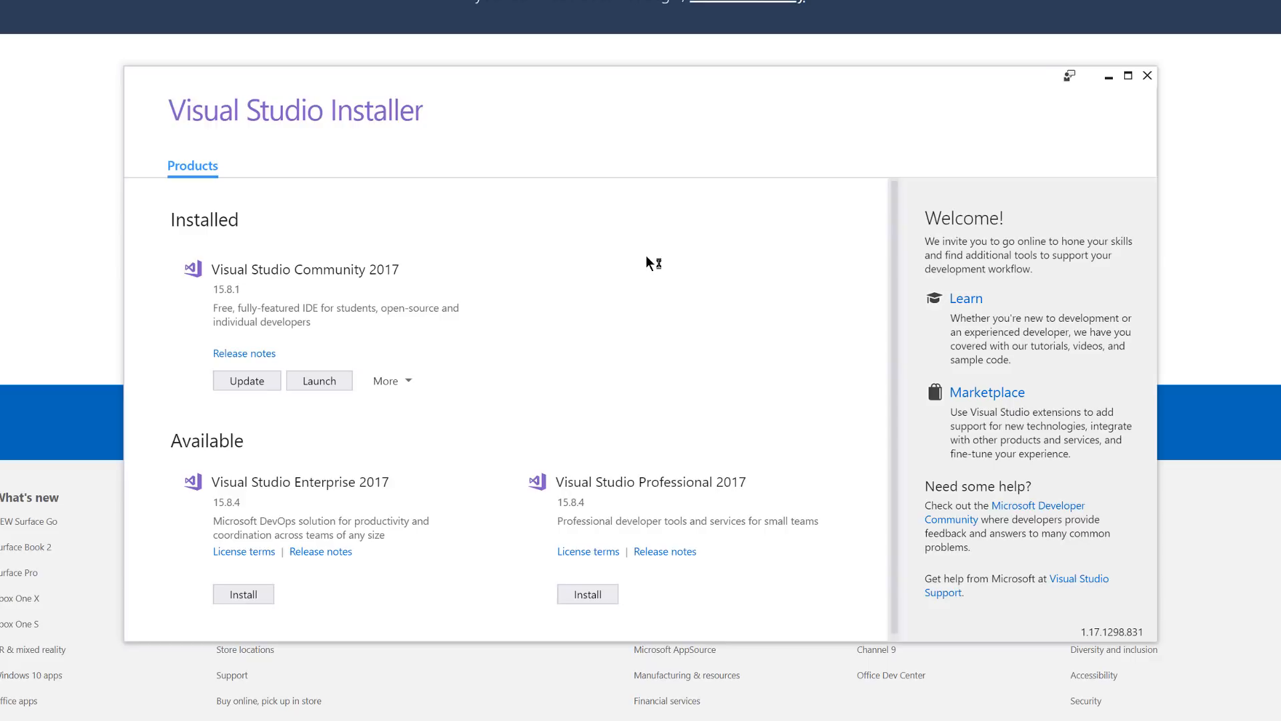
{"action": "scroll", "coordinate": [646, 256], "scroll_direction": "down", "scroll_amount": 1}
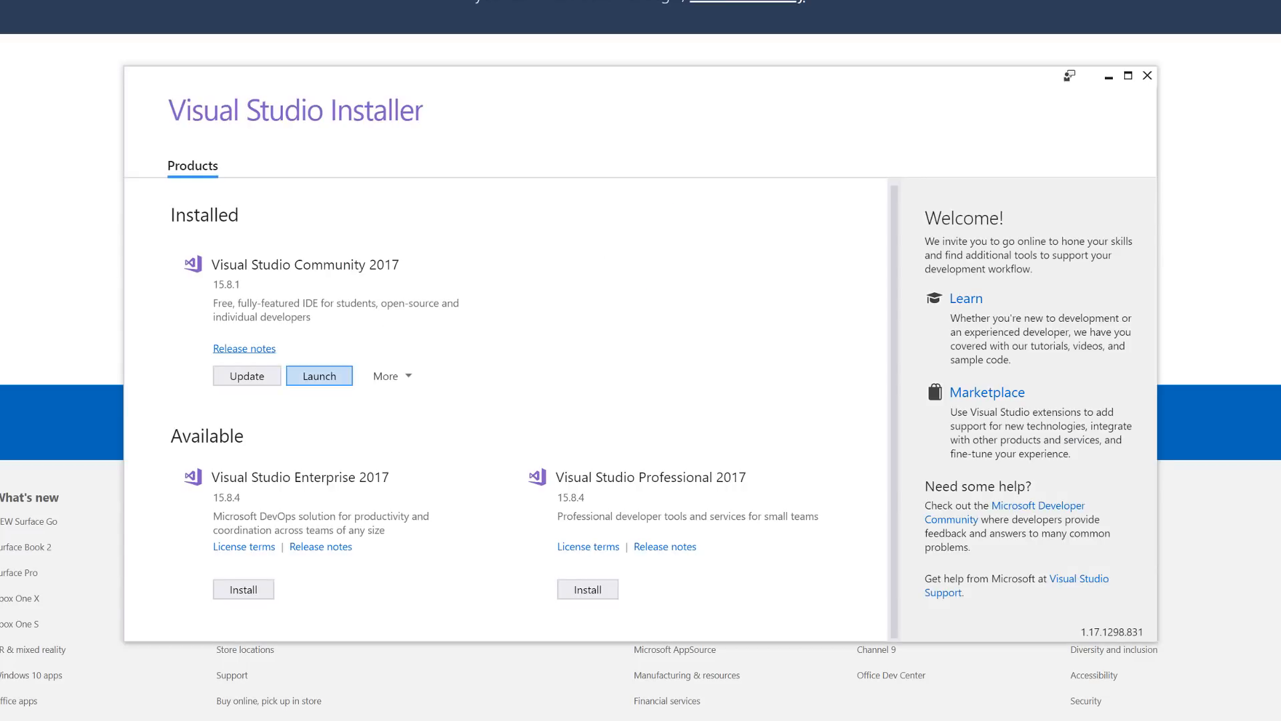
{"action": "left_click", "coordinate": [386, 375]}
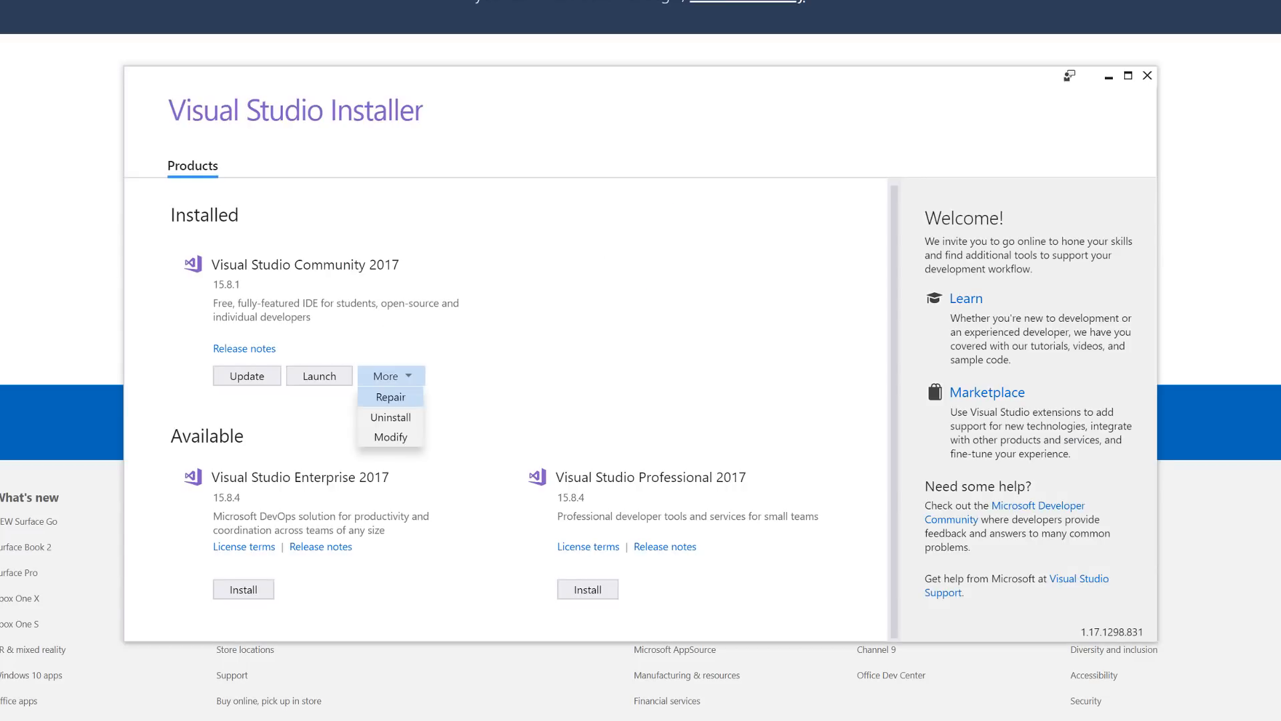
{"action": "left_click", "coordinate": [390, 436]}
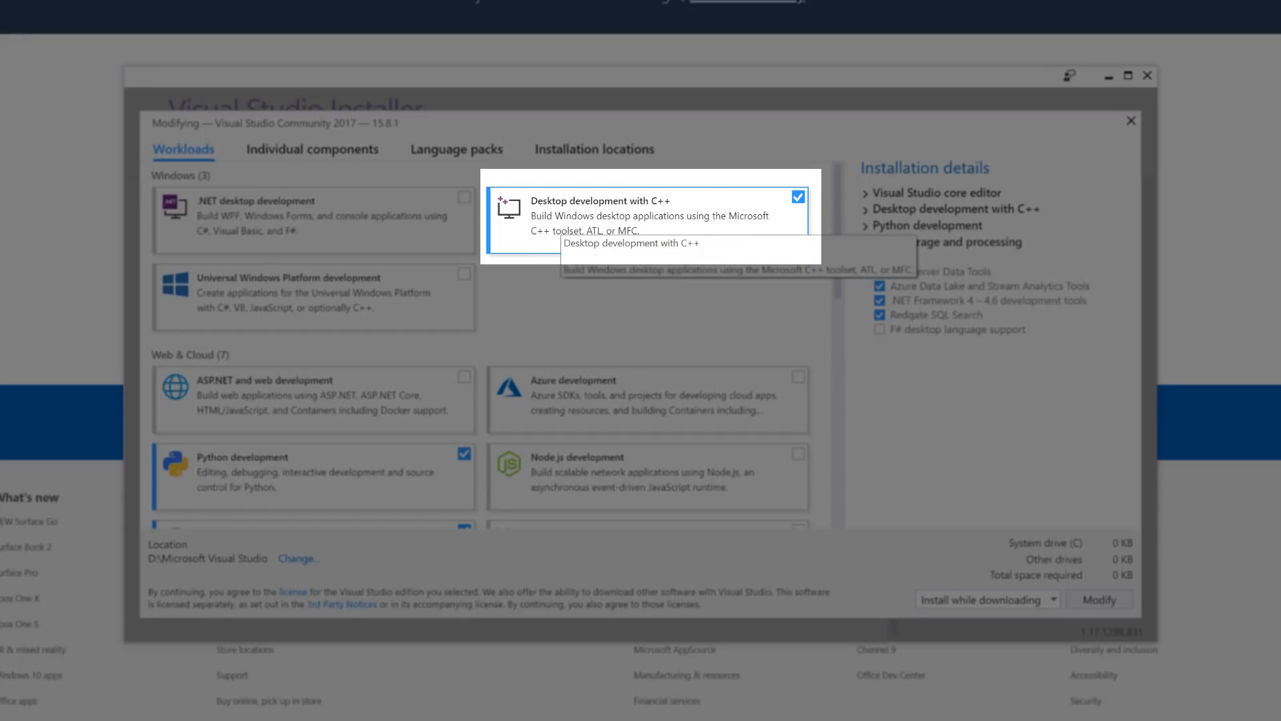
Step: Clear the Python development and Data storage and processing workloads, keep Desktop development with C++, and leave the installer without applying
{"action": "scroll", "coordinate": [314, 314], "scroll_direction": "down", "scroll_amount": 3}
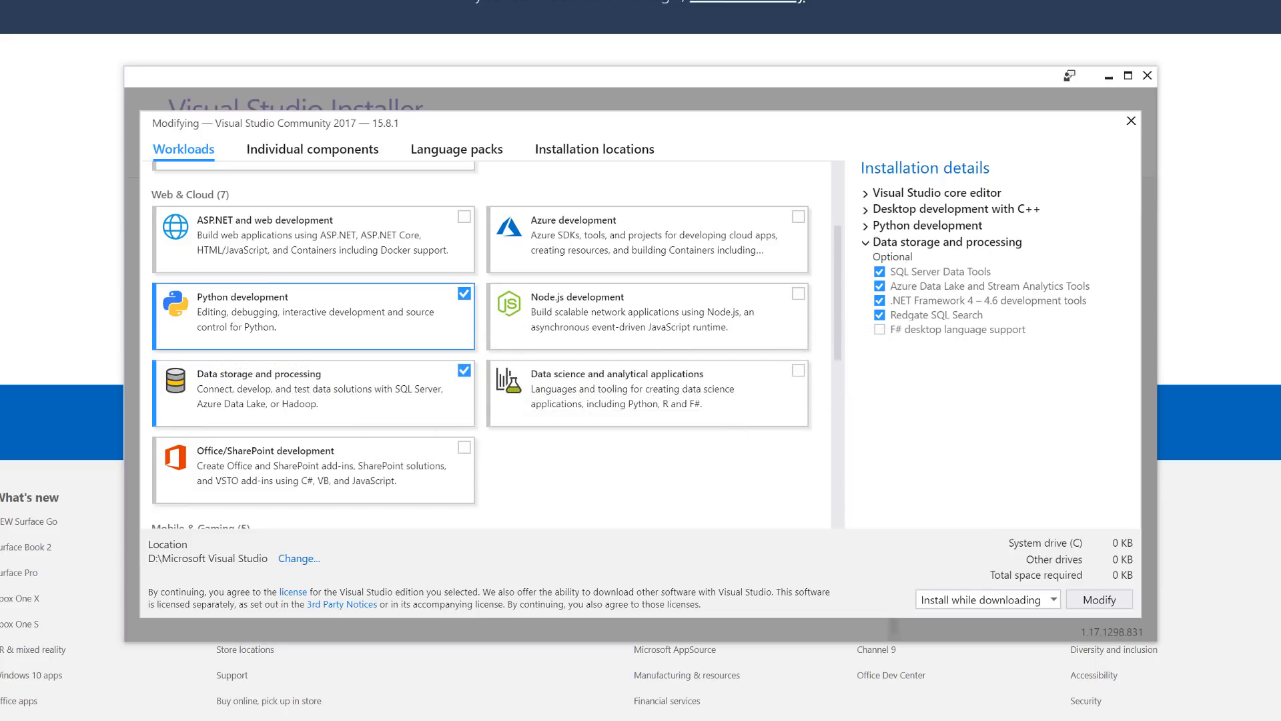
{"action": "left_click", "coordinate": [369, 327]}
{"action": "left_click", "coordinate": [368, 394]}
{"action": "scroll", "coordinate": [369, 393], "scroll_direction": "down", "scroll_amount": 1}
{"action": "scroll", "coordinate": [368, 394], "scroll_direction": "down", "scroll_amount": 7}
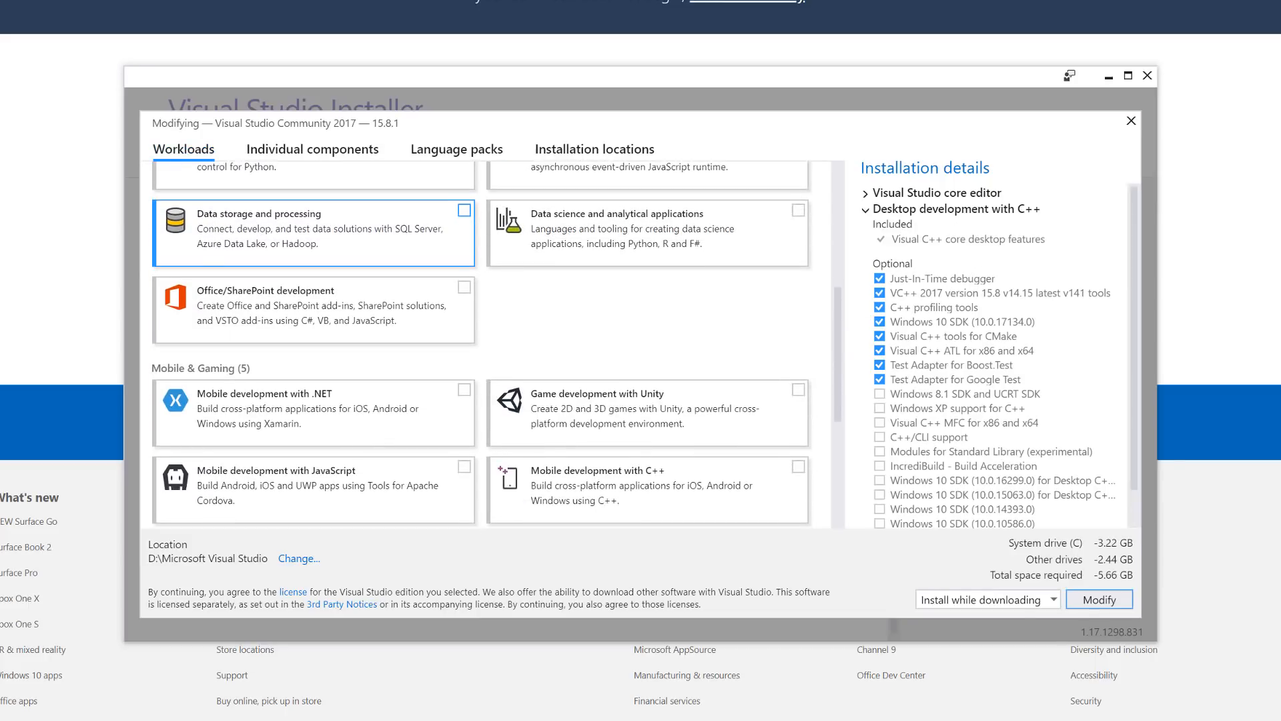
{"action": "scroll", "coordinate": [497, 345], "scroll_direction": "up", "scroll_amount": 10}
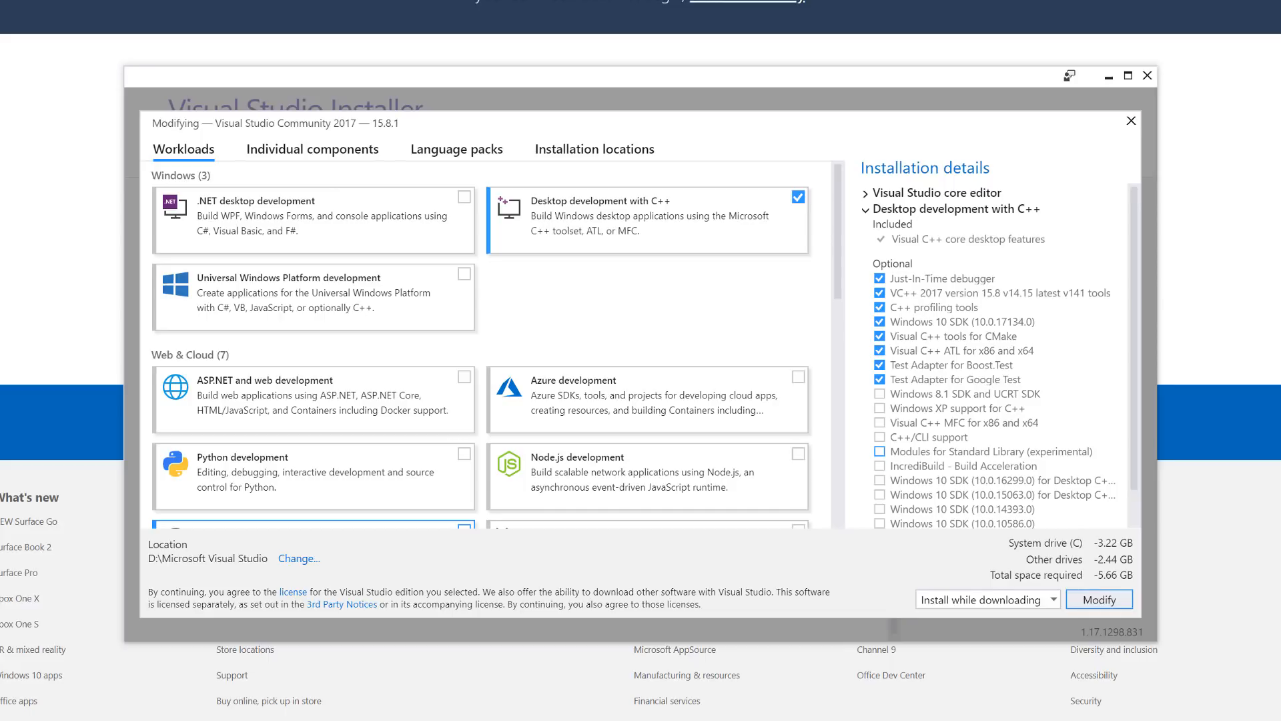
{"action": "left_click", "coordinate": [1131, 121]}
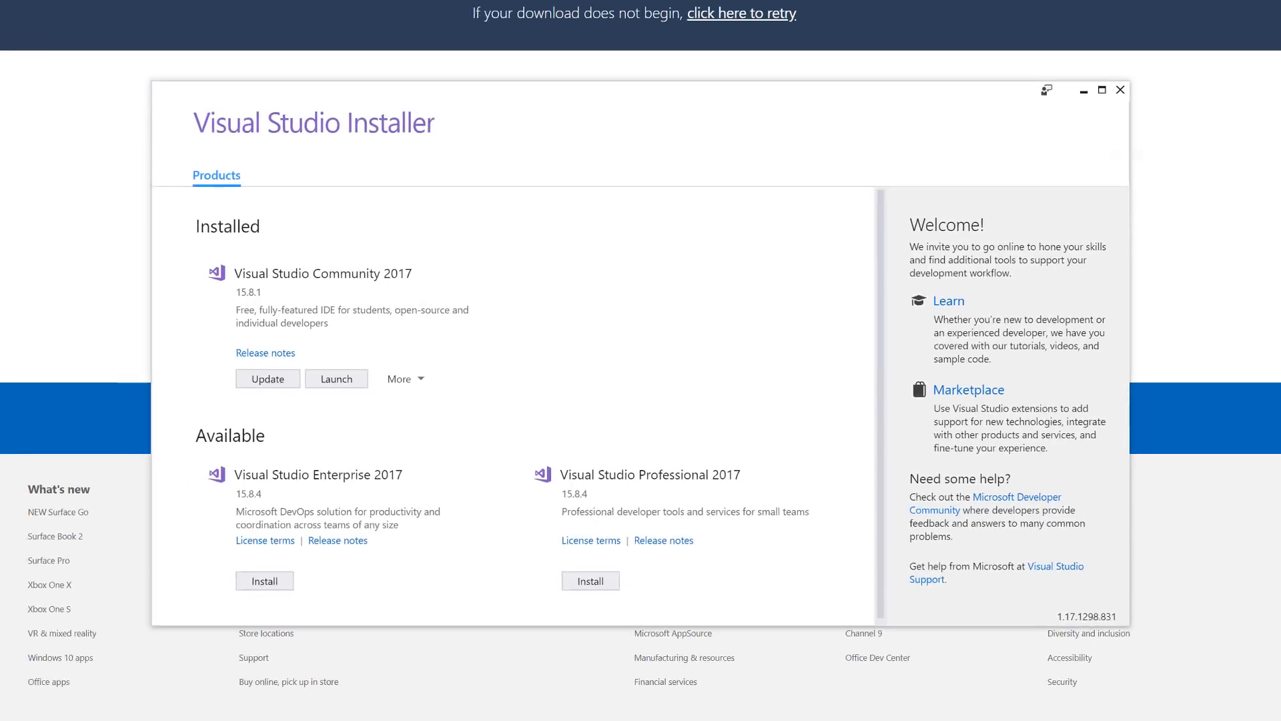
{"action": "left_click", "coordinate": [582, 711]}
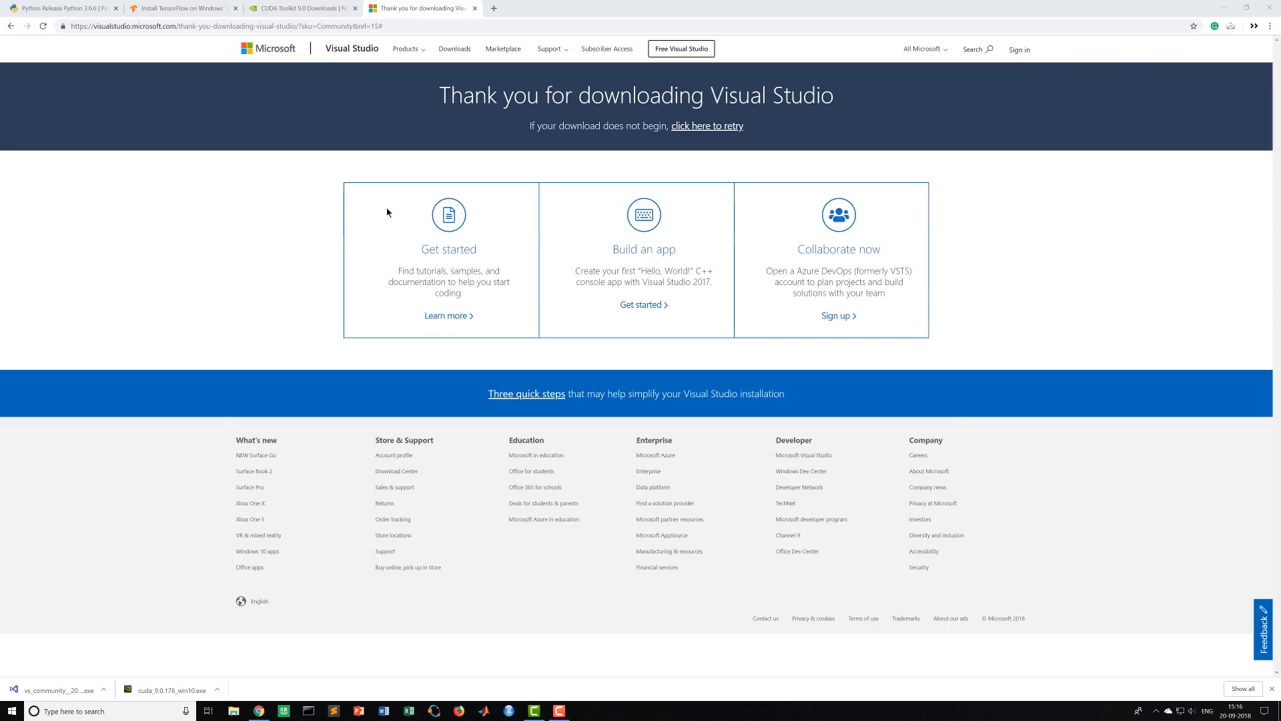
Step: Open the Downloads folder in File Explorer and run cuda_9.0.176_win10.exe
{"action": "left_click", "coordinate": [234, 711]}
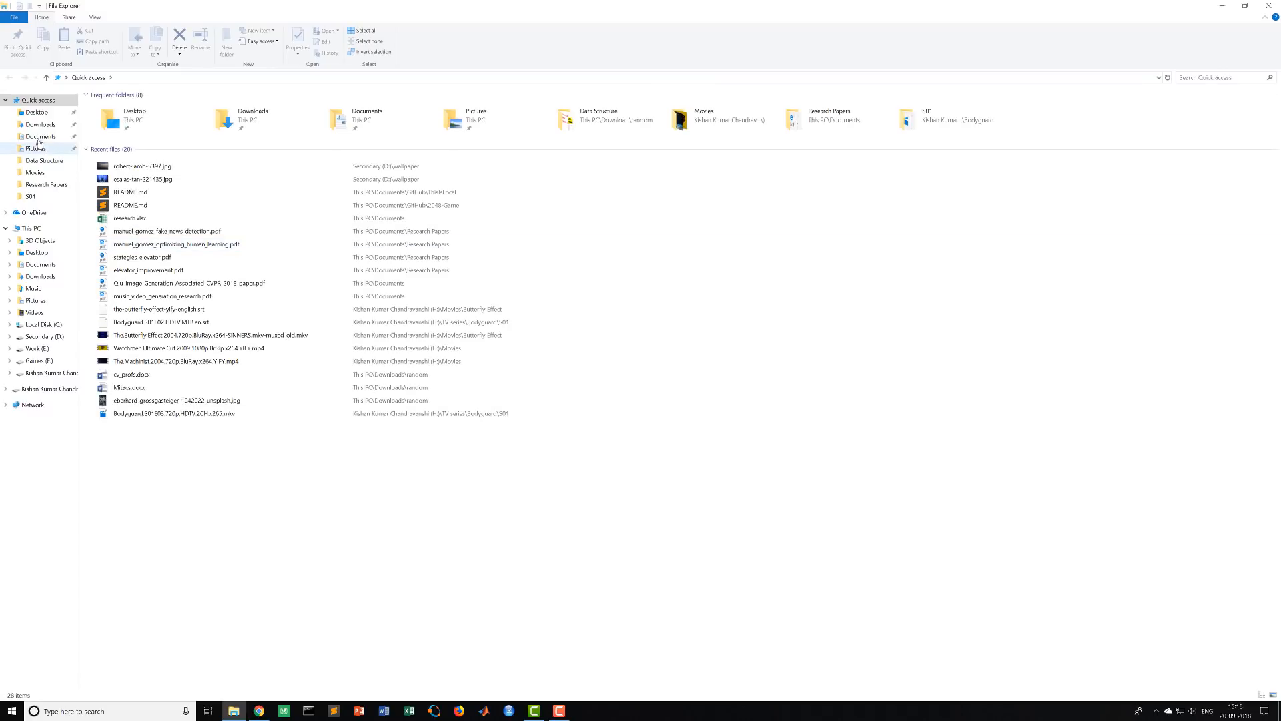
{"action": "left_click", "coordinate": [40, 124]}
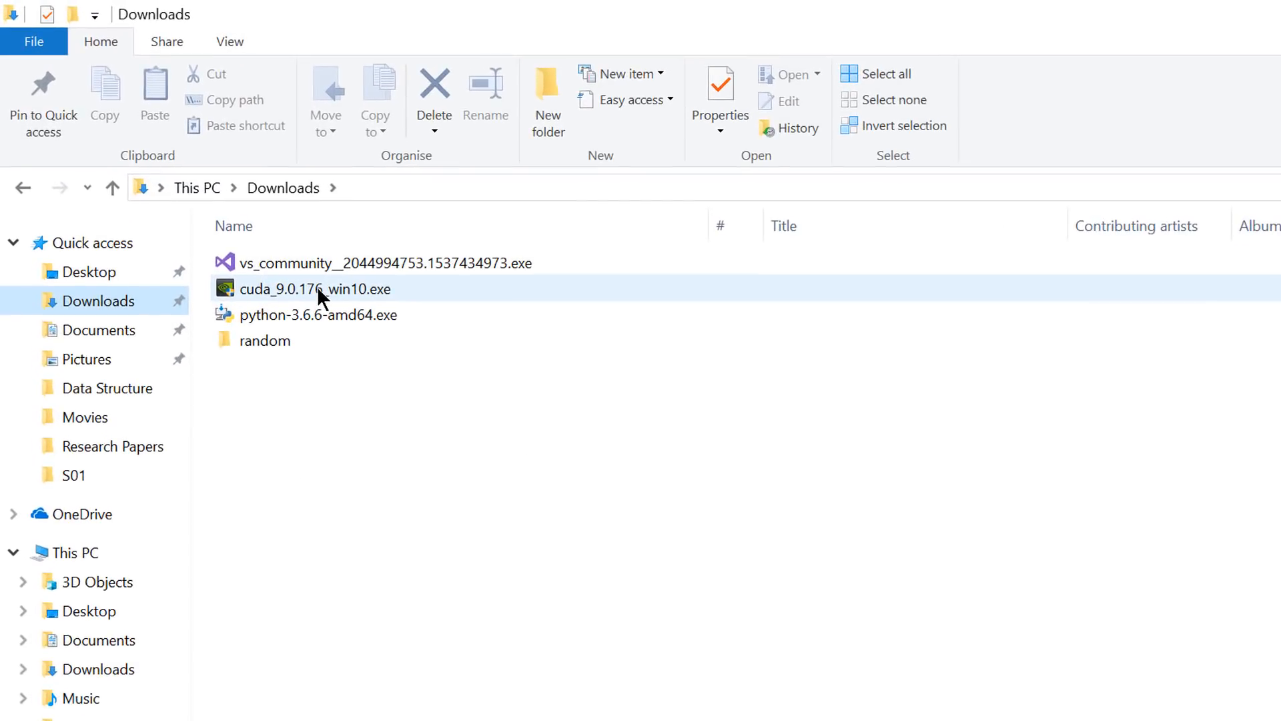
{"action": "double_click", "coordinate": [317, 287]}
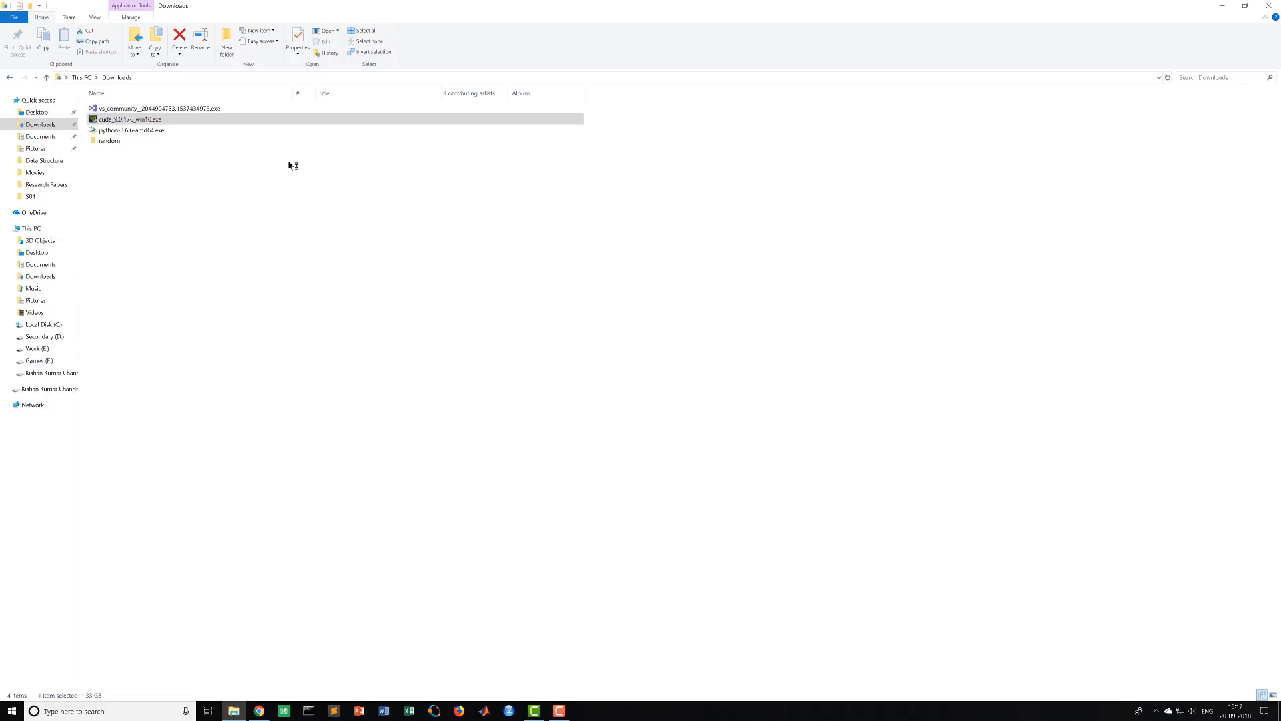
{"action": "key", "text": "Return"}
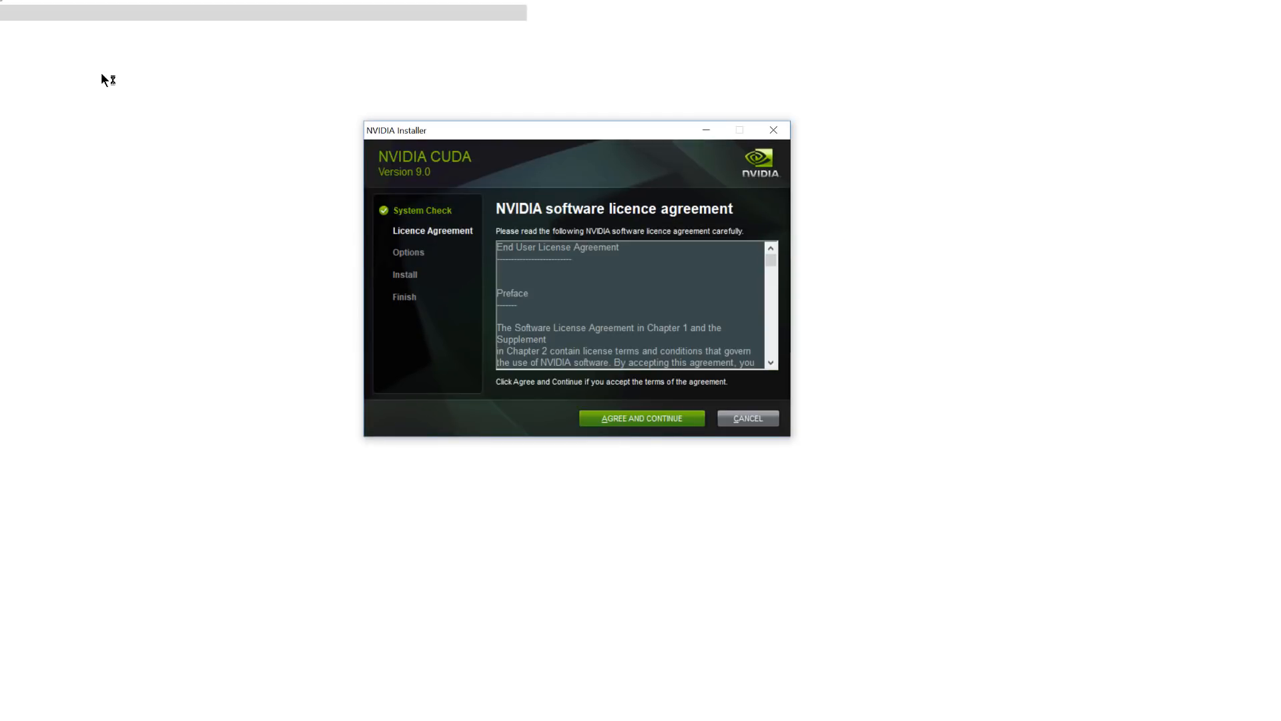
Step: Accept the NVIDIA licence agreement, install CUDA 9.0 with the Express (Recommended) option, and close the finished installer
{"action": "key", "text": "Return"}
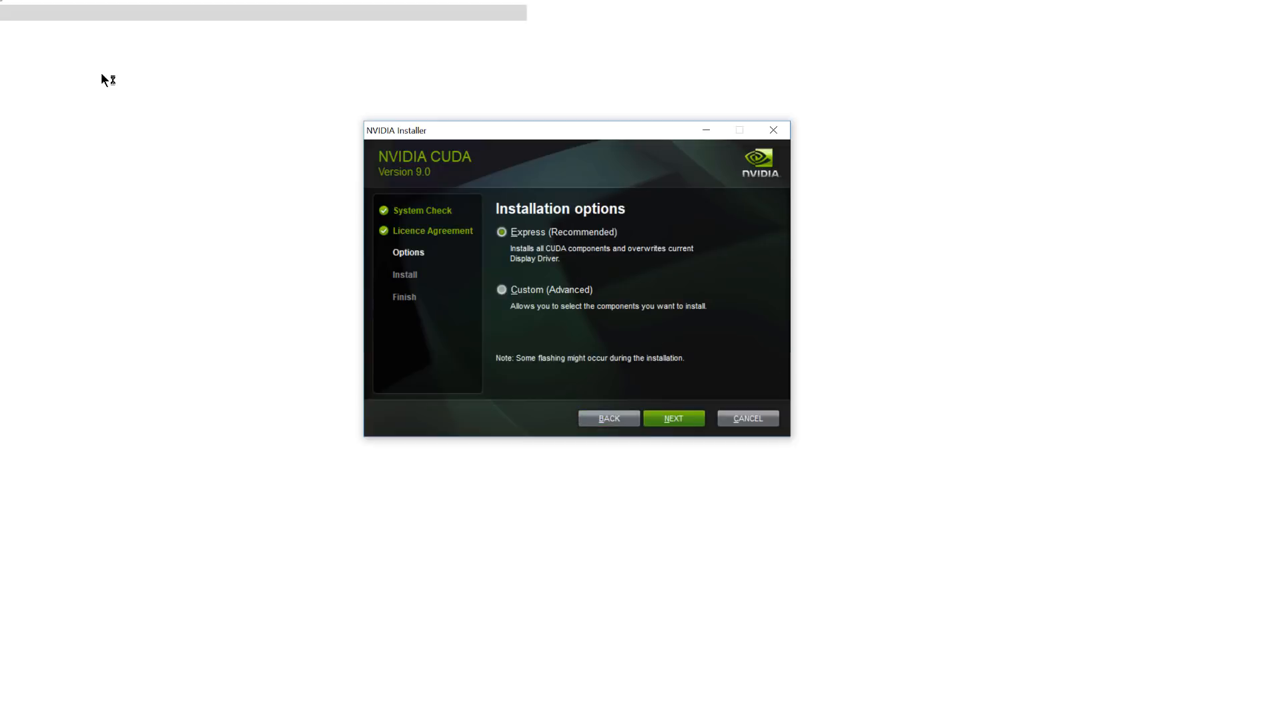
{"action": "key", "text": "Return"}
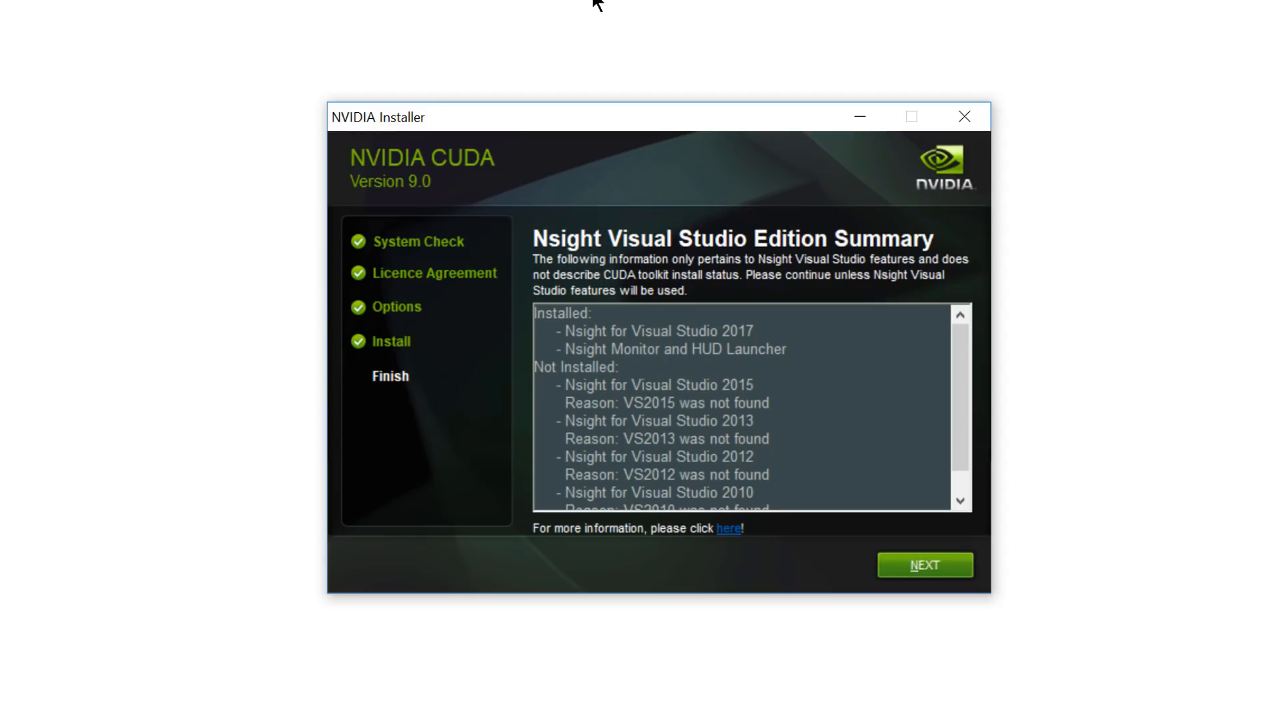
{"action": "key", "text": "Return"}
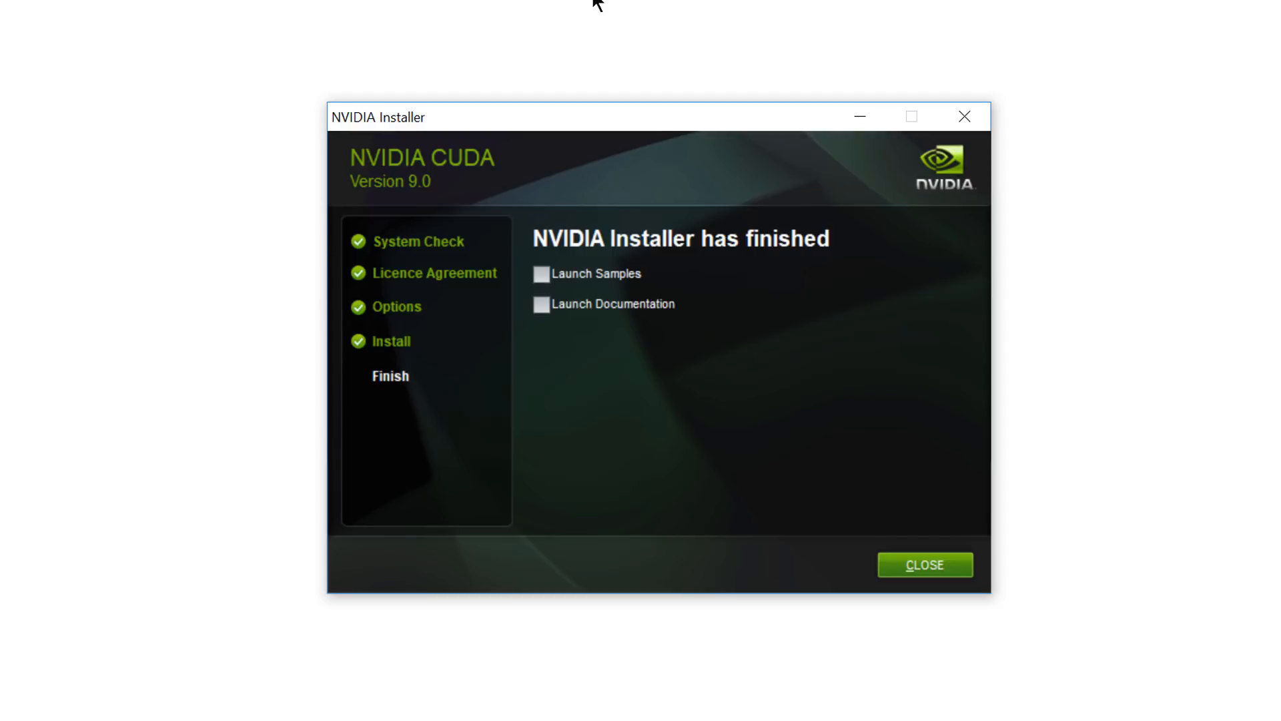
{"action": "key", "text": "Return"}
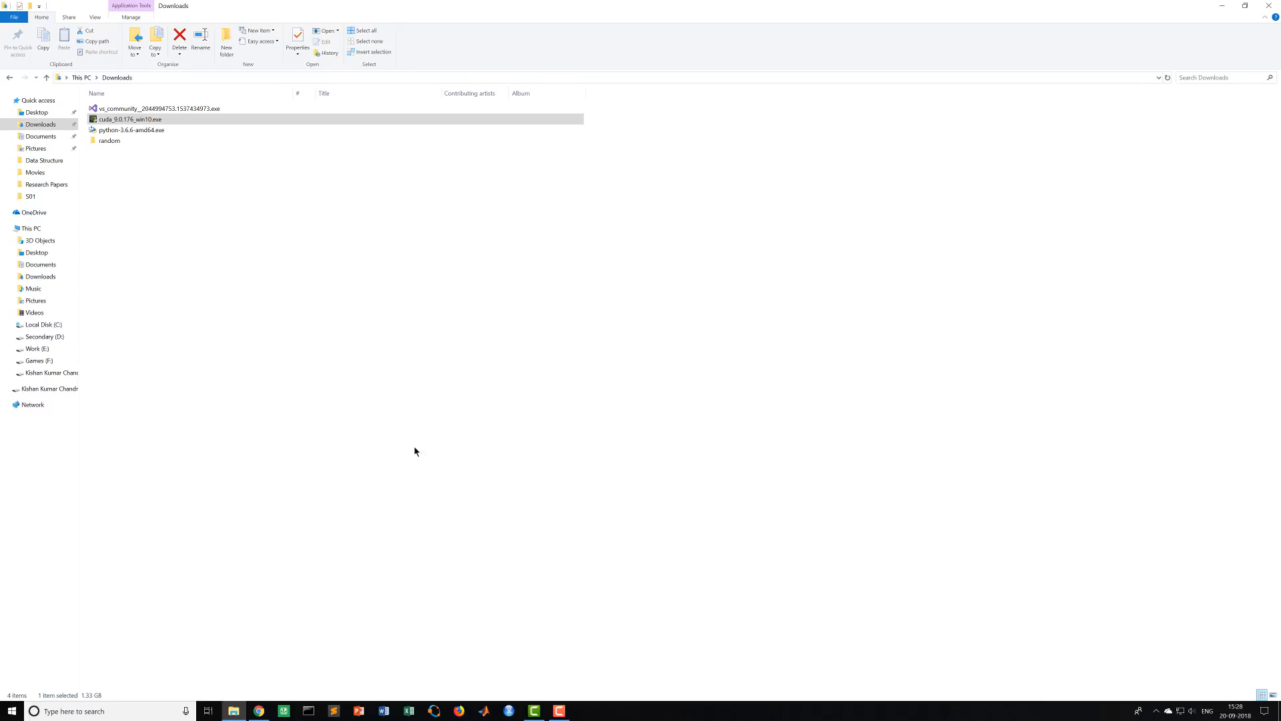
Step: Switch to Chrome, search Google for "cudnn" in a new tab, and open the NVIDIA cuDNN developer page
{"action": "left_click", "coordinate": [259, 711]}
{"action": "left_click", "coordinate": [495, 8]}
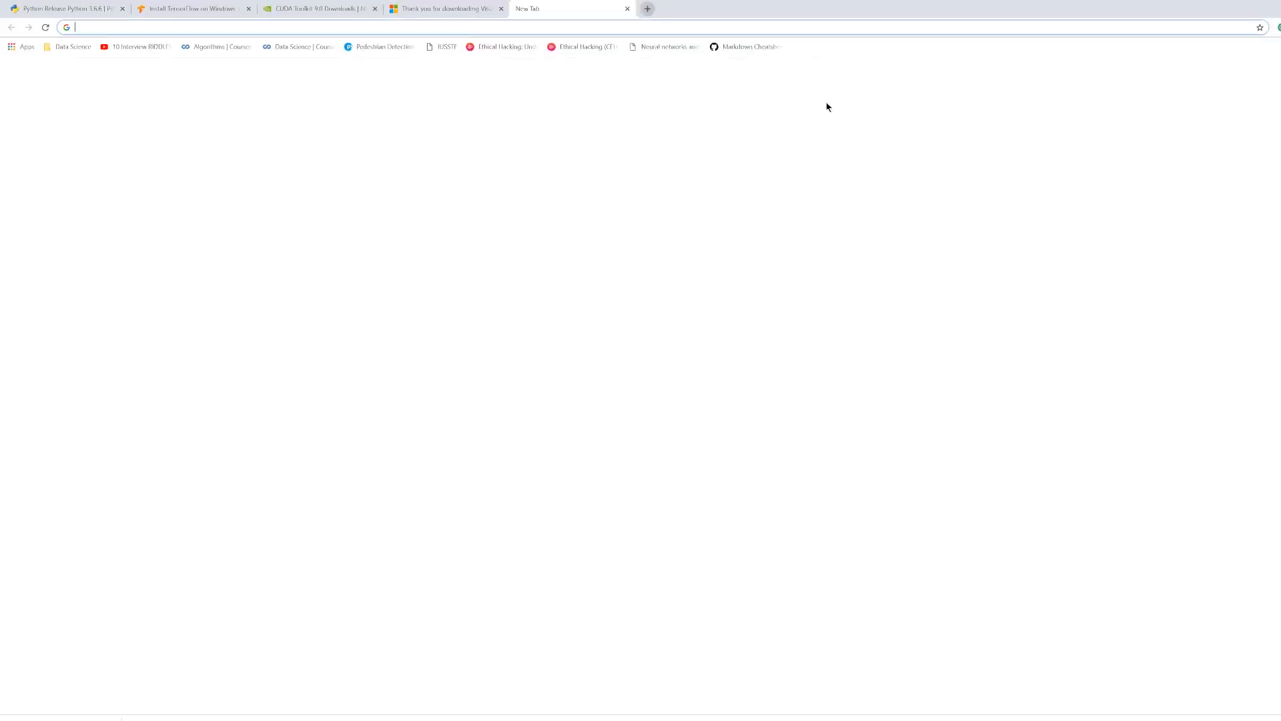
{"action": "type", "text": "cudnn"}
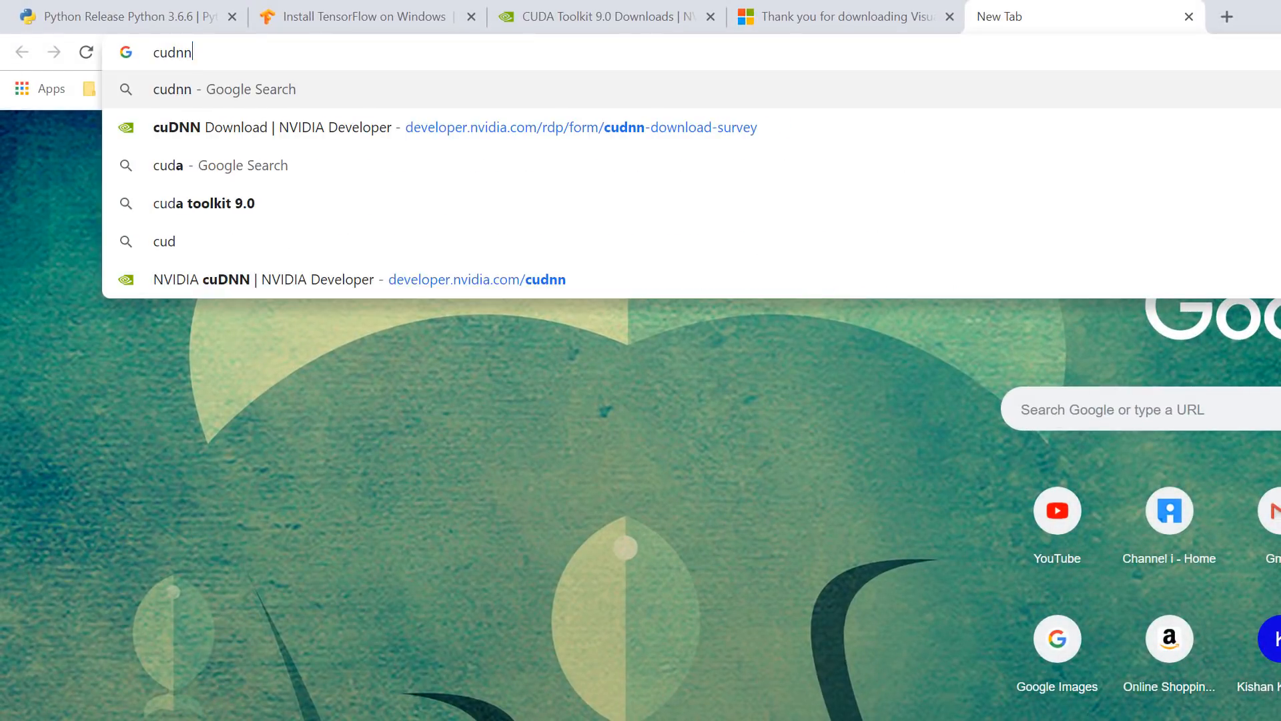
{"action": "key", "text": "Return"}
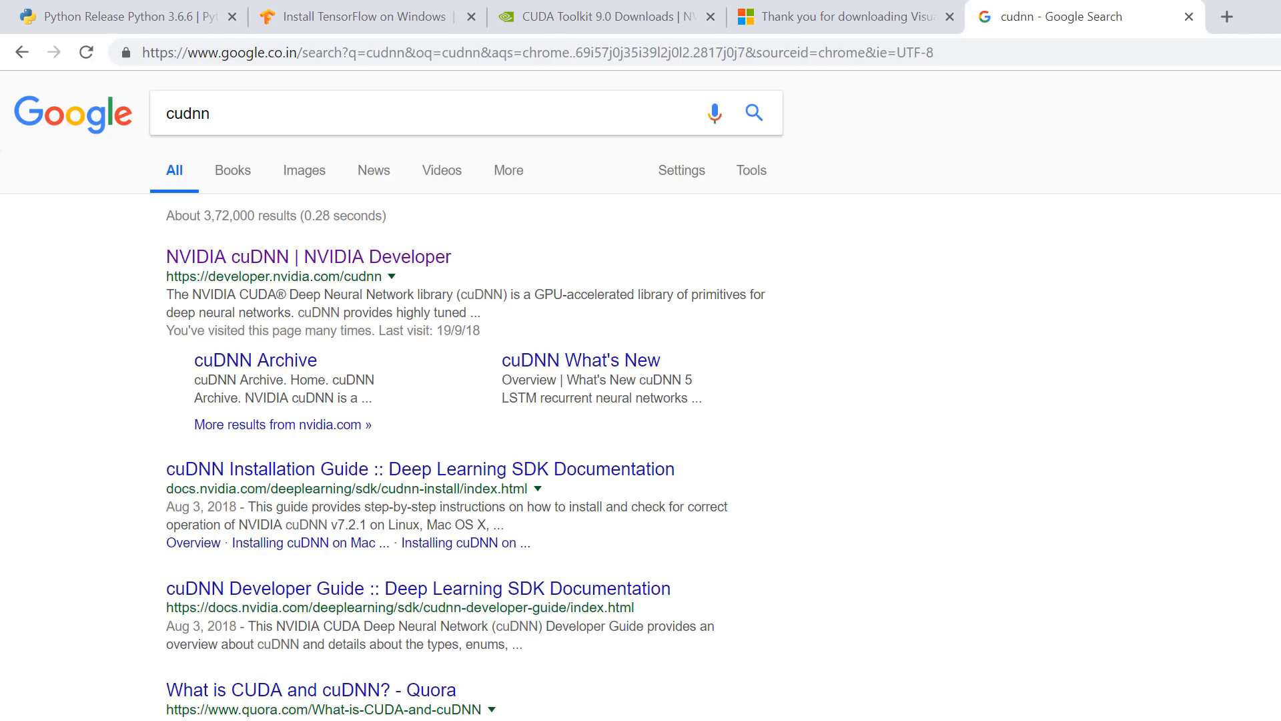
{"action": "left_click", "coordinate": [301, 262]}
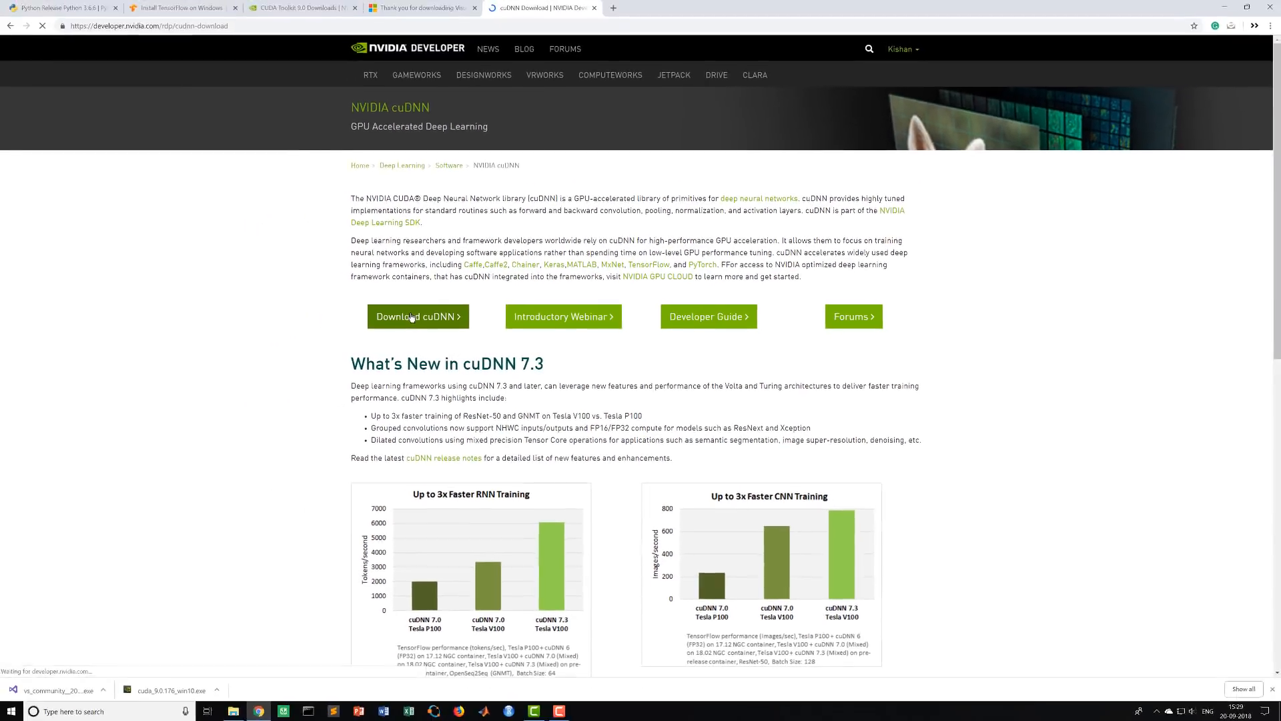
Step: Go to the cuDNN download page, accept the licence terms, and download the cuDNN v7.2.1 Library for Windows 10 for CUDA 9.0
{"action": "left_click", "coordinate": [324, 301]}
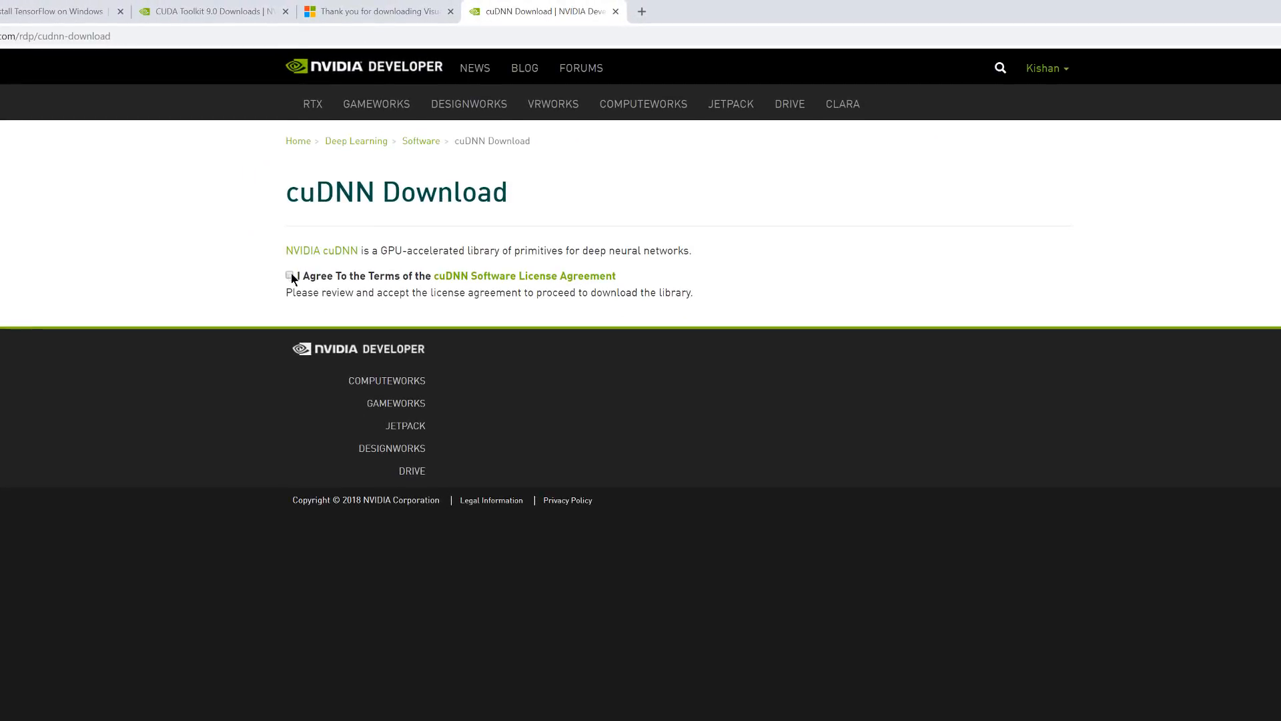
{"action": "left_click", "coordinate": [289, 274]}
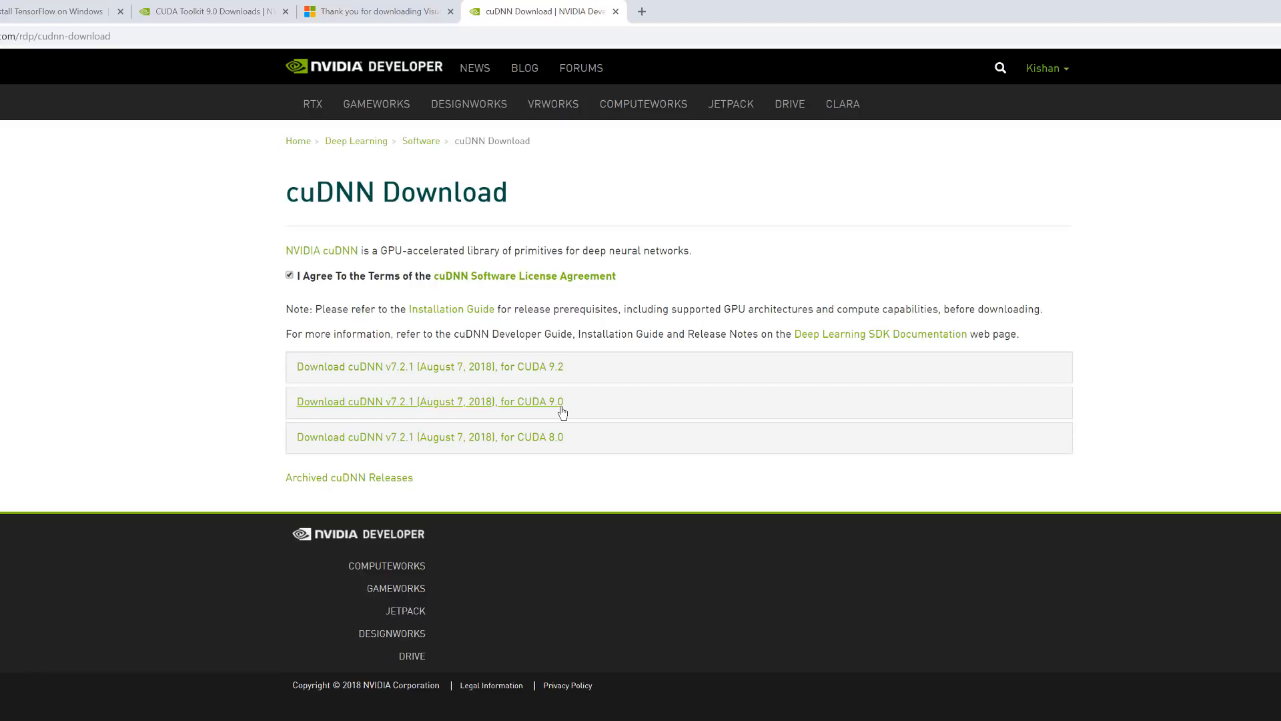
{"action": "left_click", "coordinate": [403, 408]}
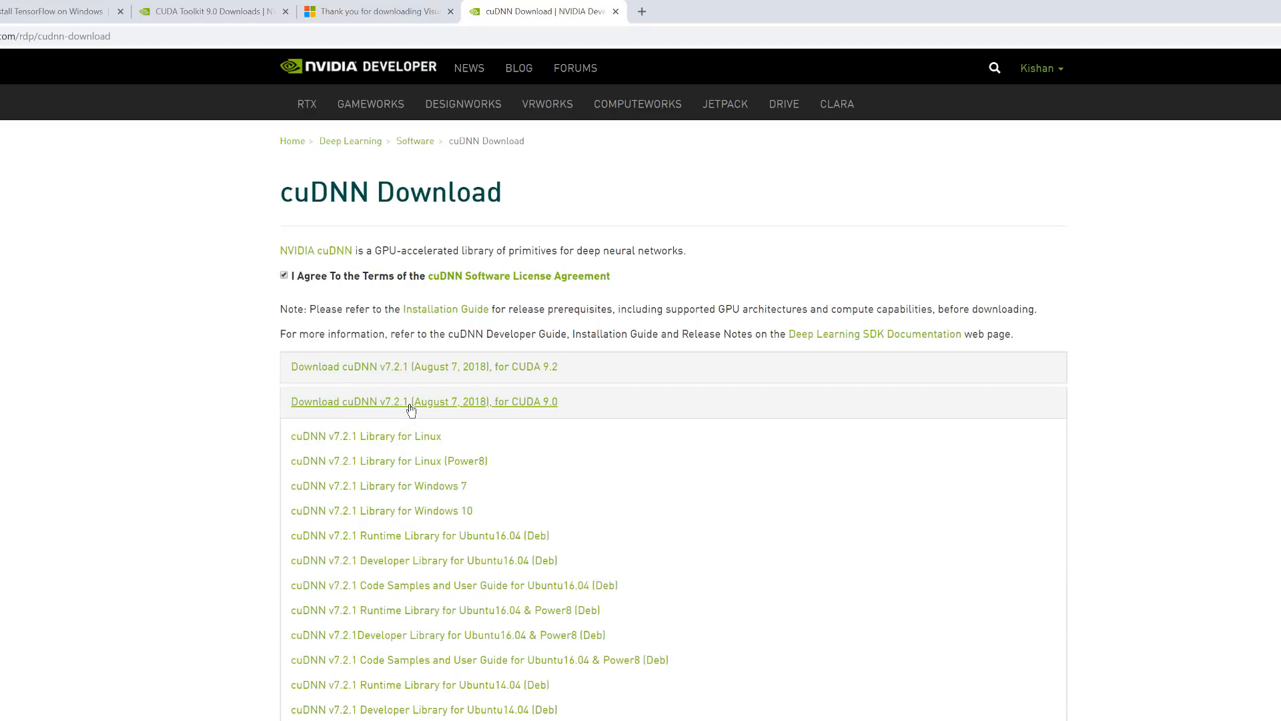
{"action": "left_click", "coordinate": [411, 512]}
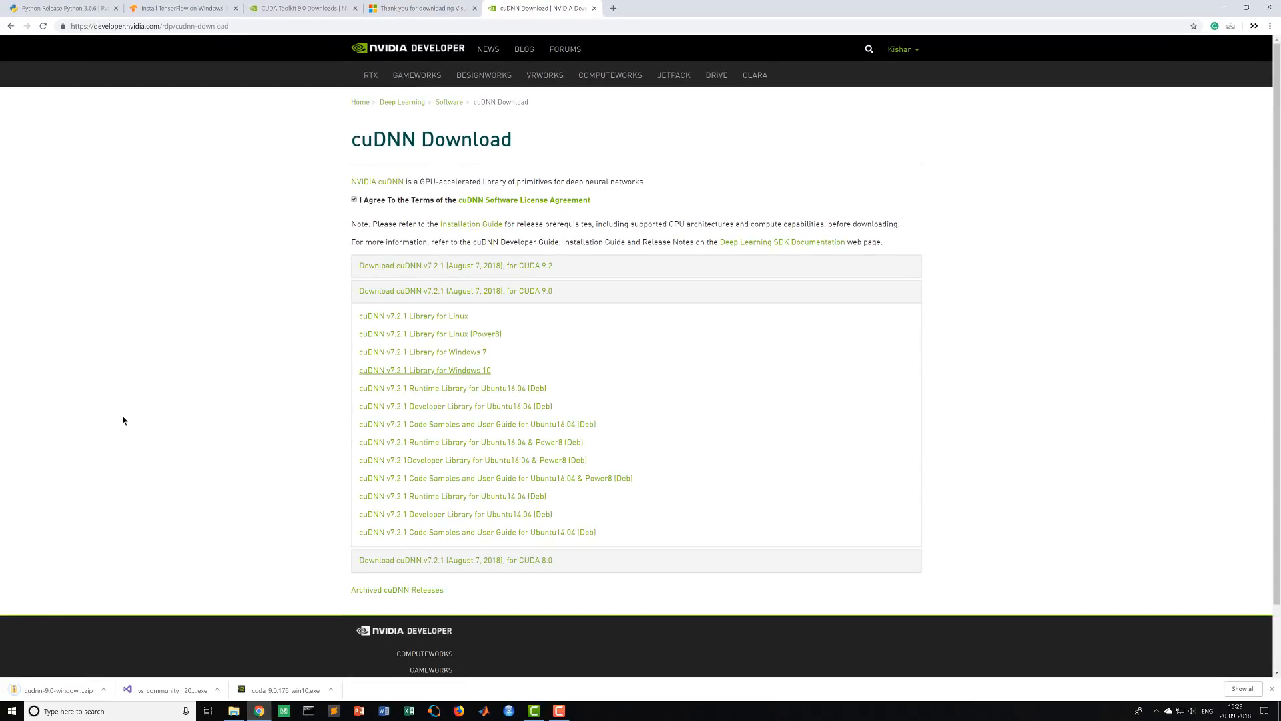
Step: Refresh the Downloads folder in File Explorer and extract cudnn-9.0-windows10-x64-v7.2.1.38.zip to the default destination
{"action": "left_click", "coordinate": [235, 711]}
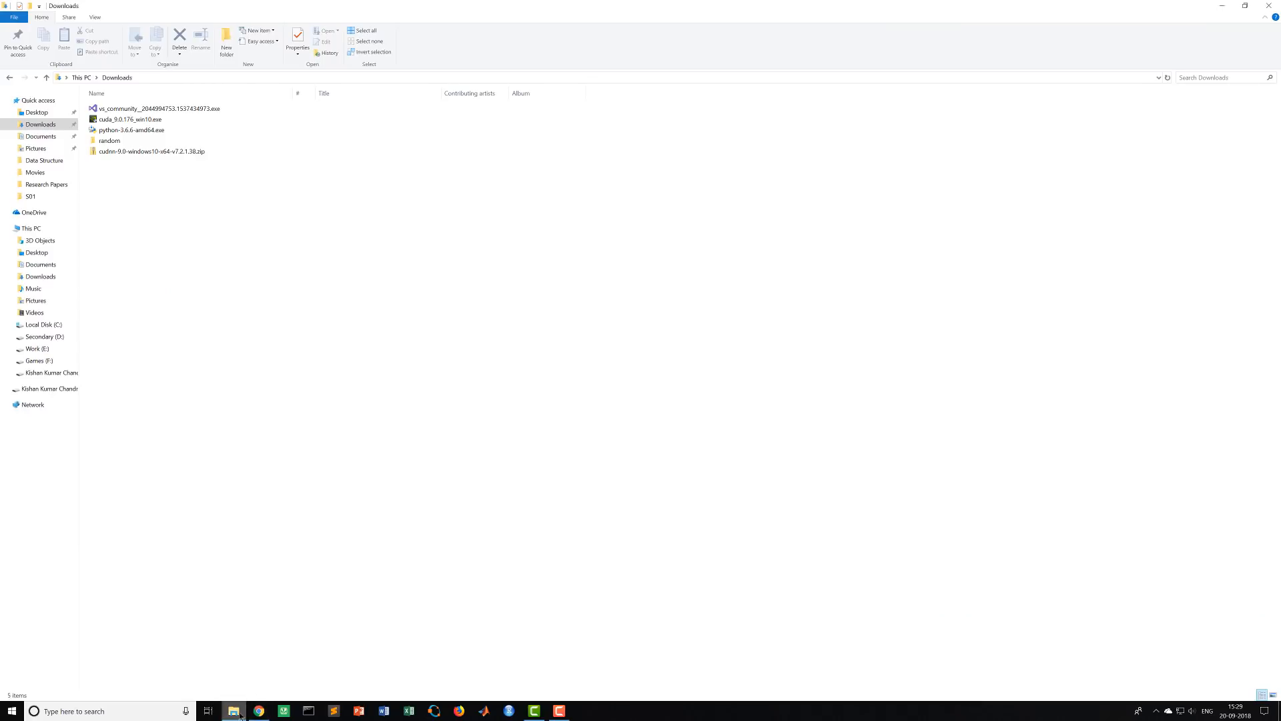
{"action": "right_click", "coordinate": [195, 173]}
{"action": "left_click", "coordinate": [216, 211]}
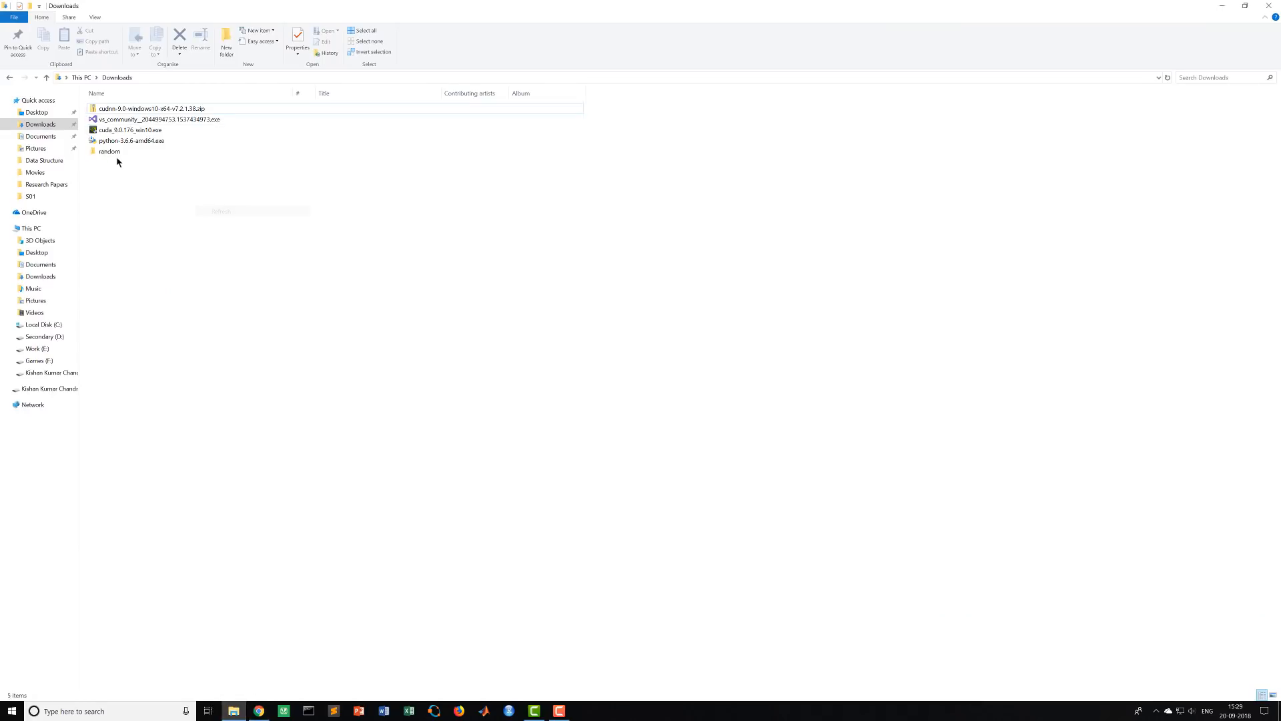
{"action": "left_click", "coordinate": [122, 105]}
{"action": "right_click", "coordinate": [229, 197]}
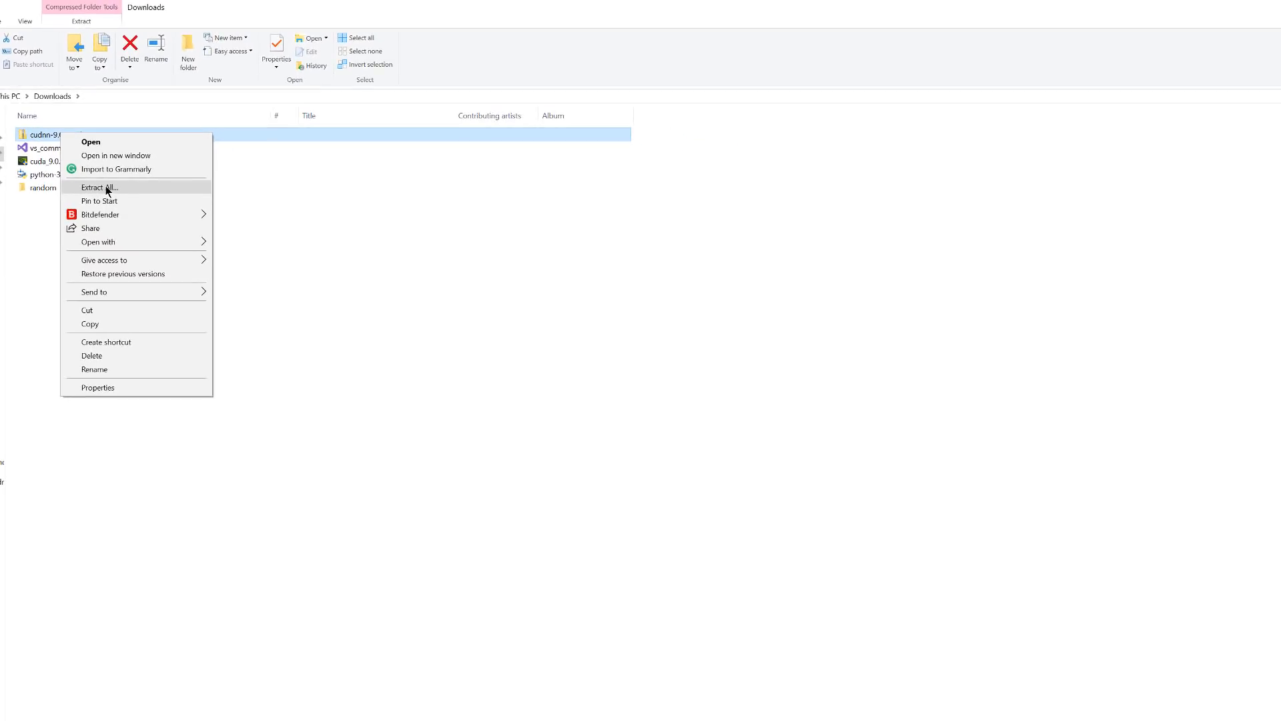
{"action": "left_click", "coordinate": [107, 188]}
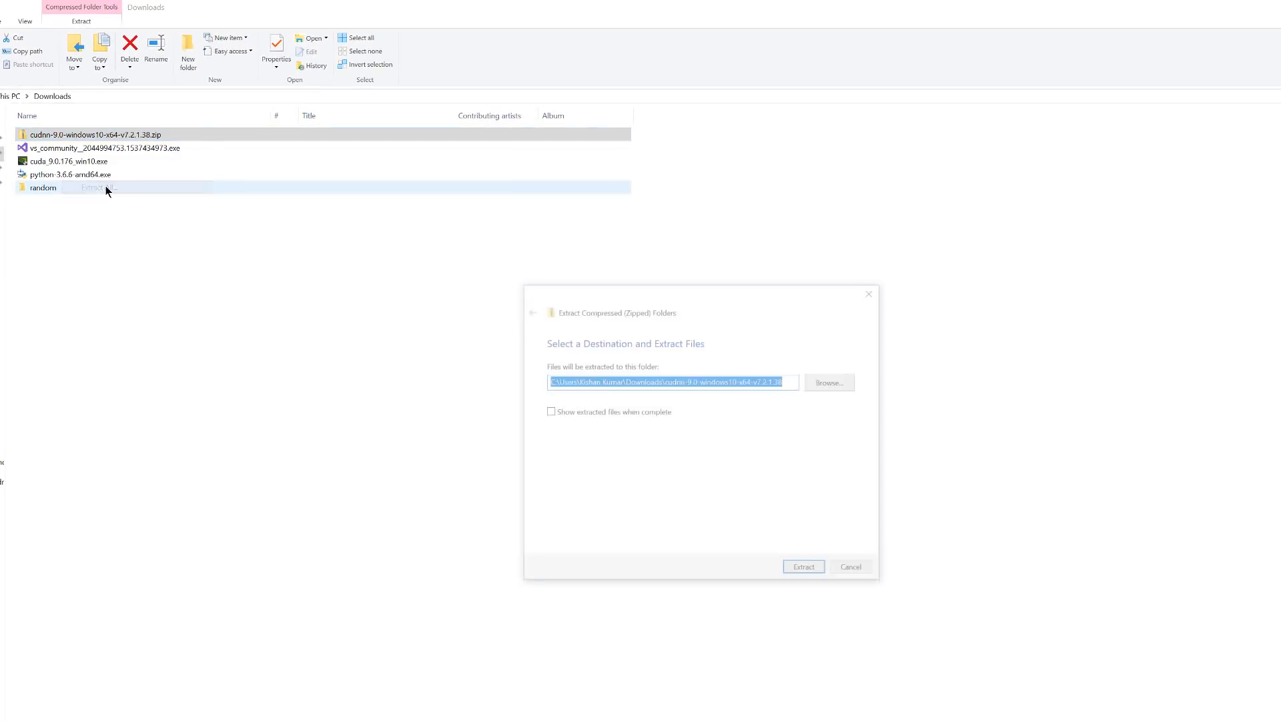
{"action": "left_click", "coordinate": [808, 570]}
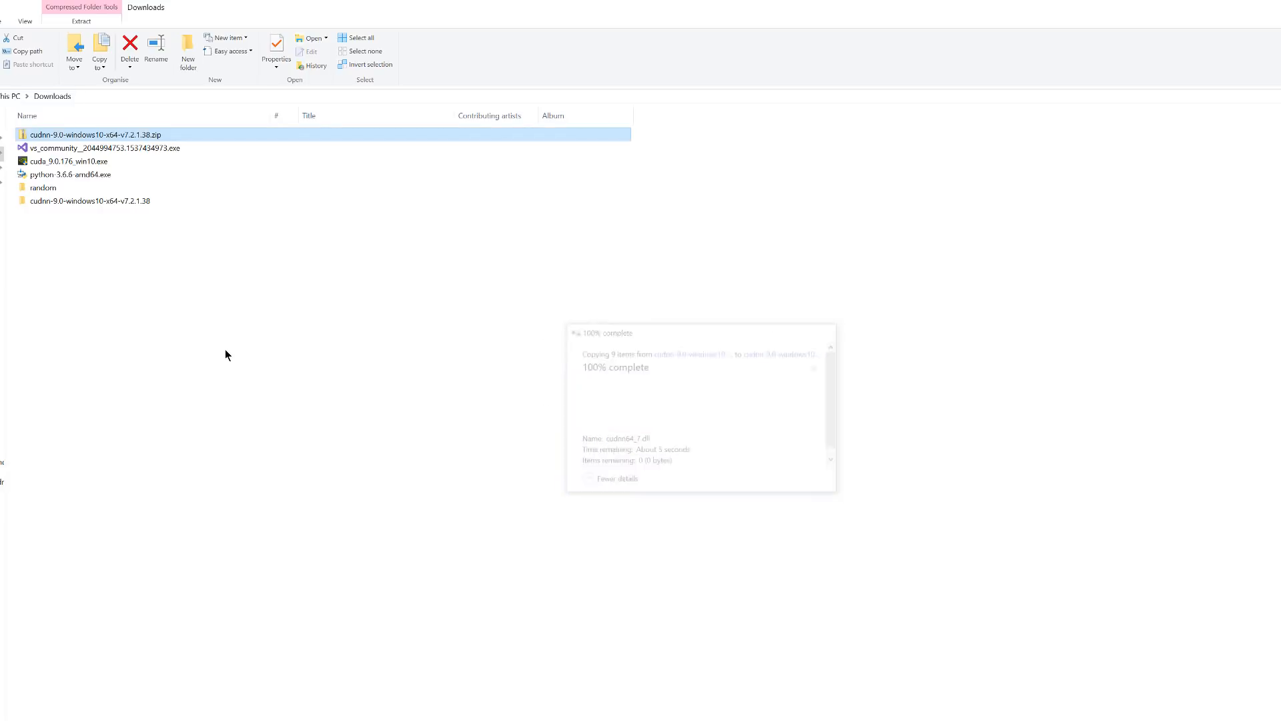
Step: Open the cuda folder inside the extracted cuDNN folder and examine its bin, include and lib subfolders
{"action": "double_click", "coordinate": [295, 285]}
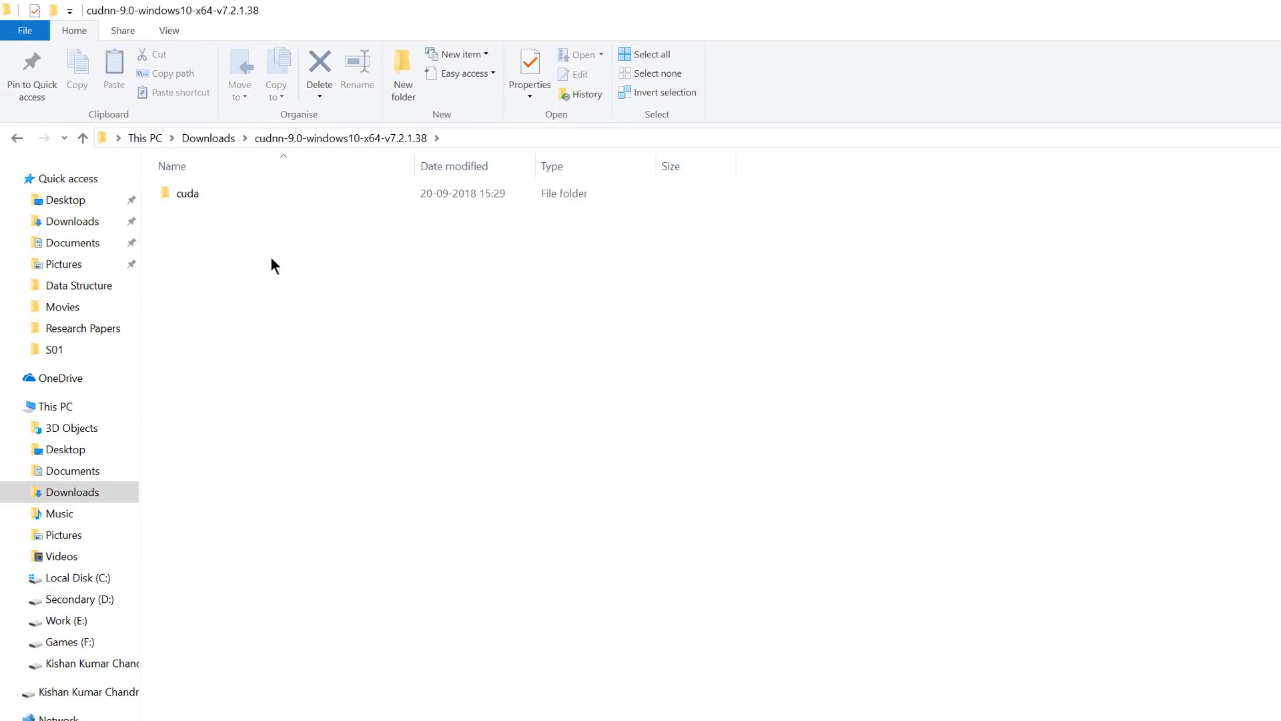
{"action": "double_click", "coordinate": [220, 190]}
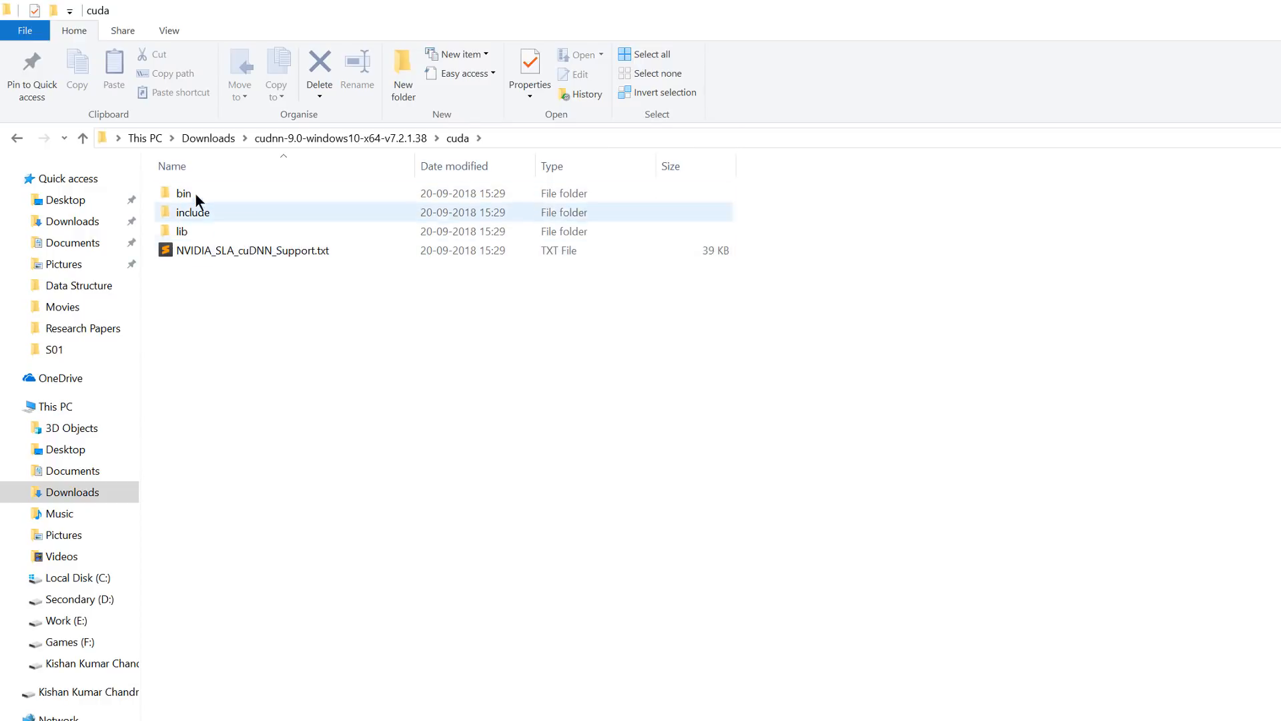
{"action": "left_click", "coordinate": [202, 213]}
{"action": "left_click", "coordinate": [202, 236]}
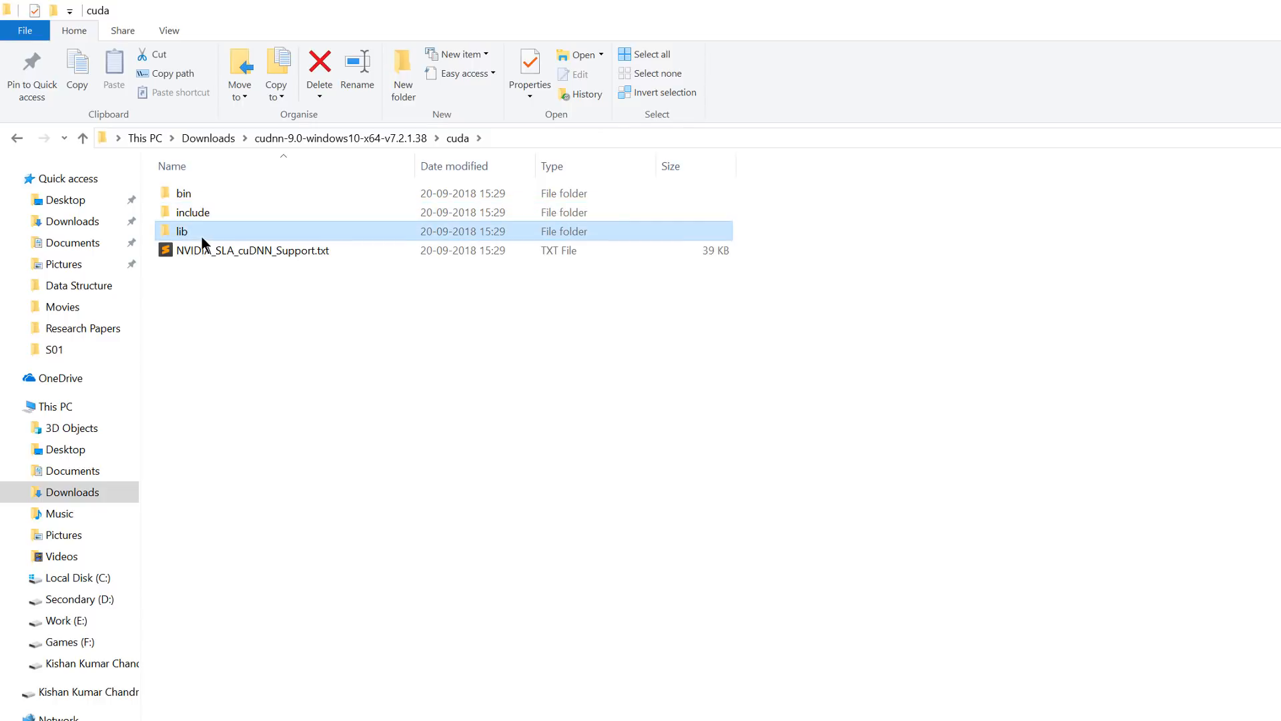
{"action": "left_click", "coordinate": [212, 212]}
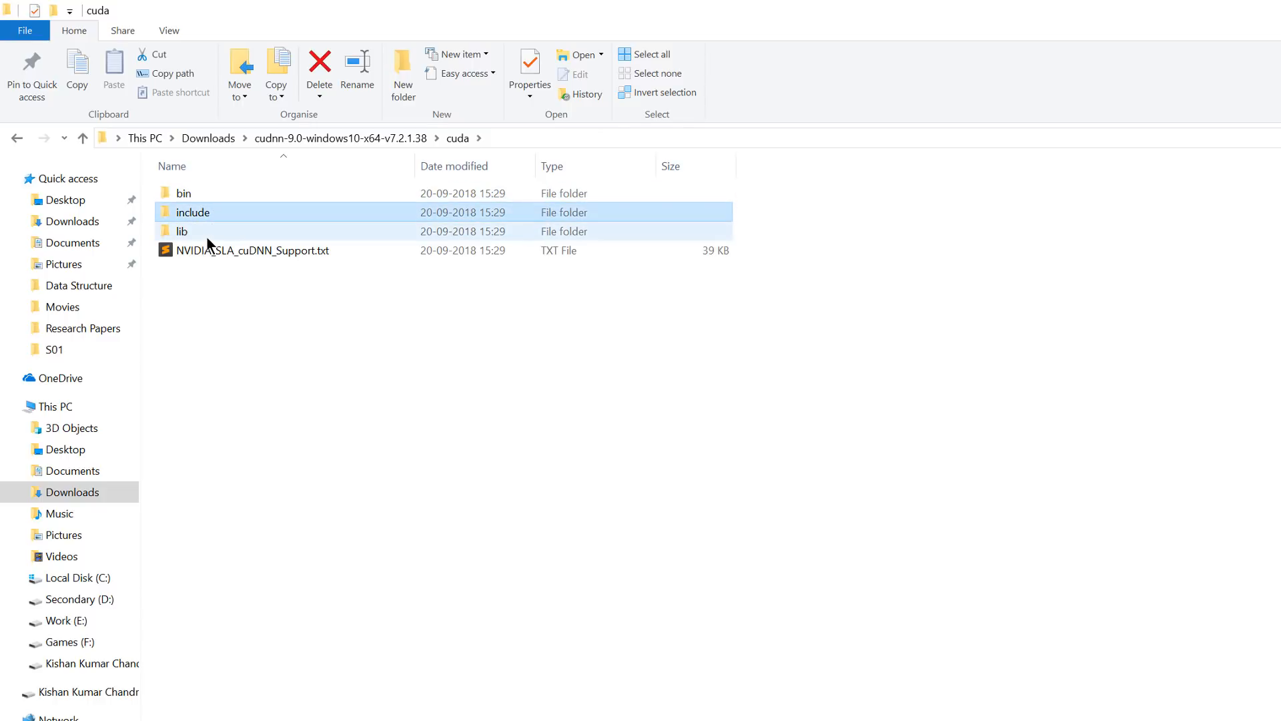
{"action": "left_click", "coordinate": [206, 233]}
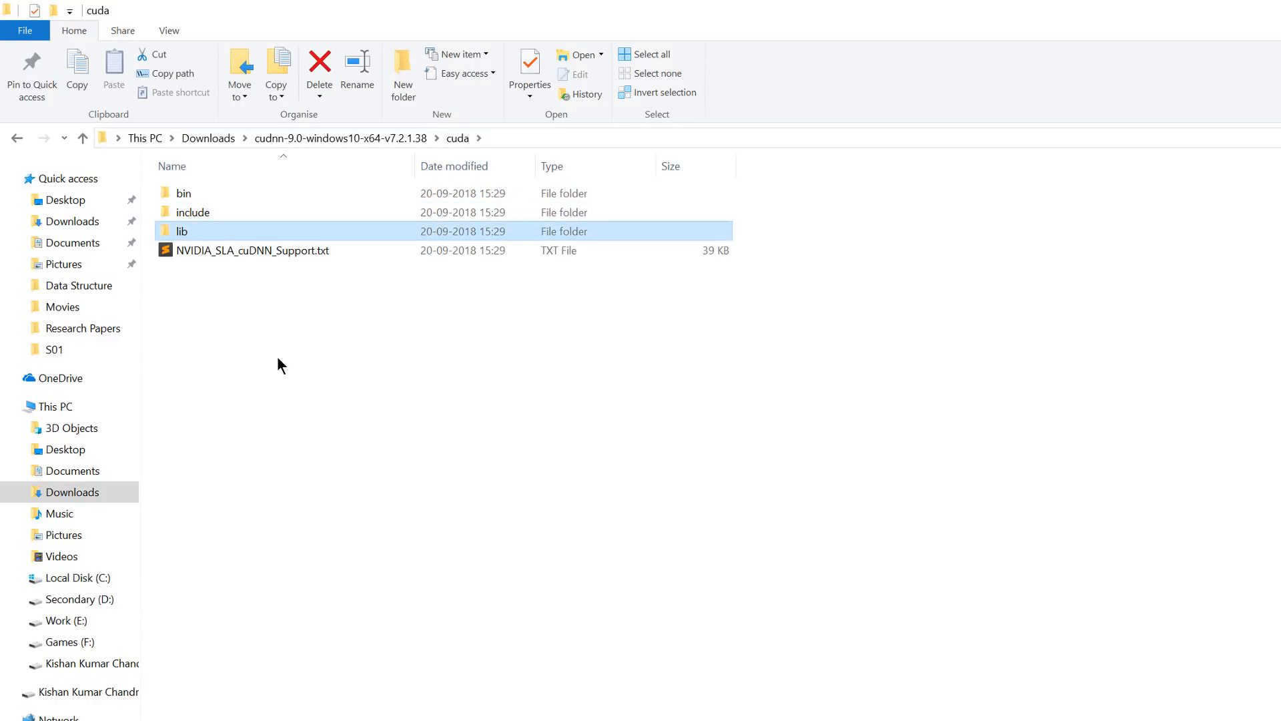
Step: Open the user Path variable for editing through This PC's advanced system settings and start a new entry
{"action": "left_click", "coordinate": [59, 406]}
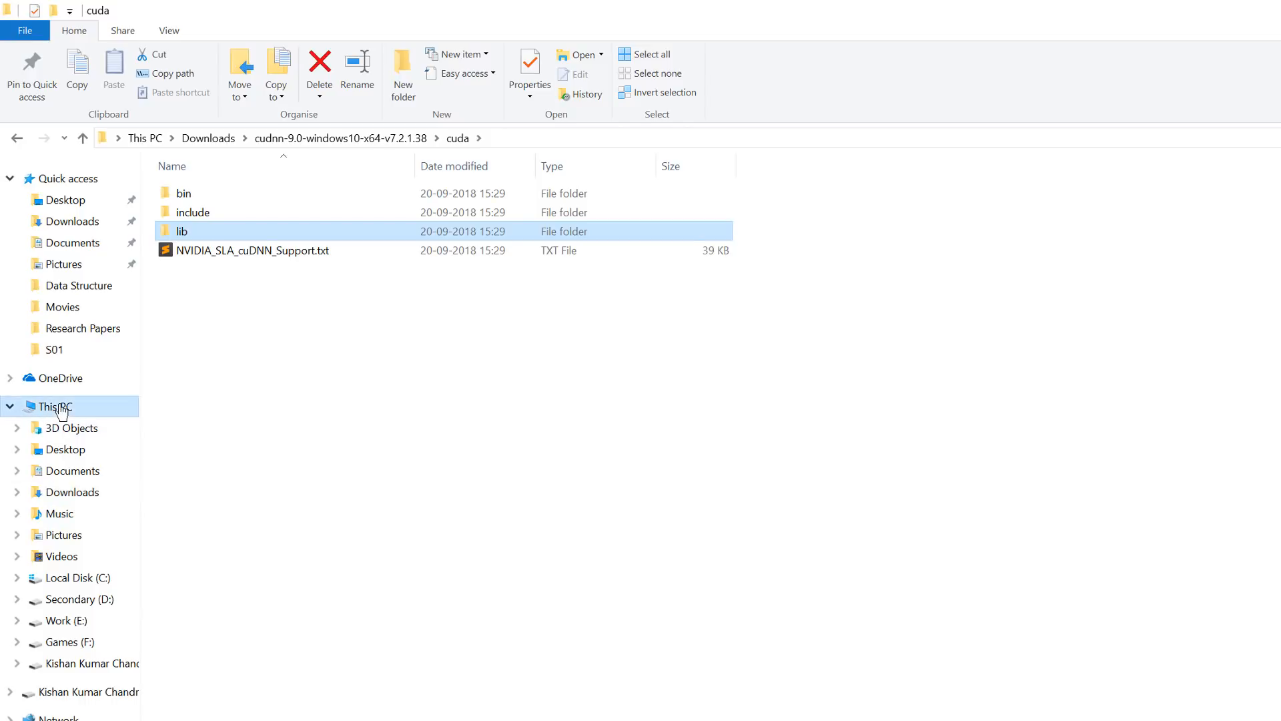
{"action": "right_click", "coordinate": [438, 436]}
{"action": "left_click", "coordinate": [519, 608]}
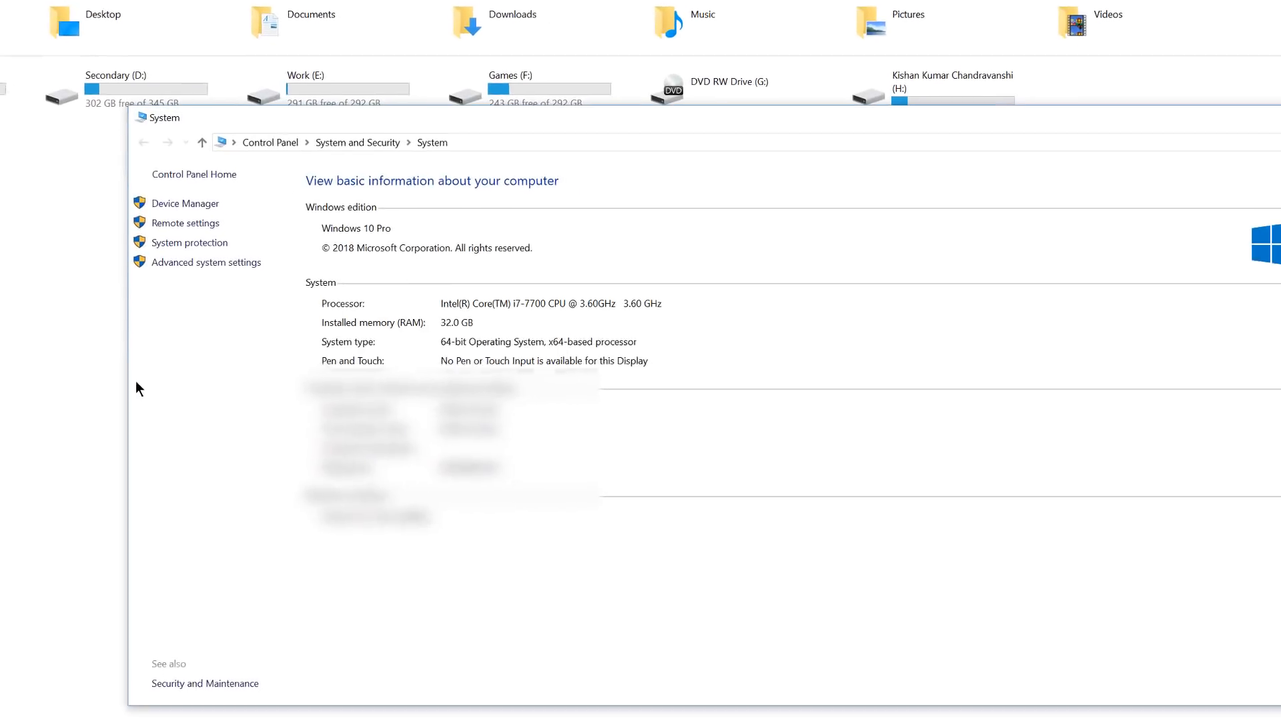
{"action": "left_click", "coordinate": [180, 259]}
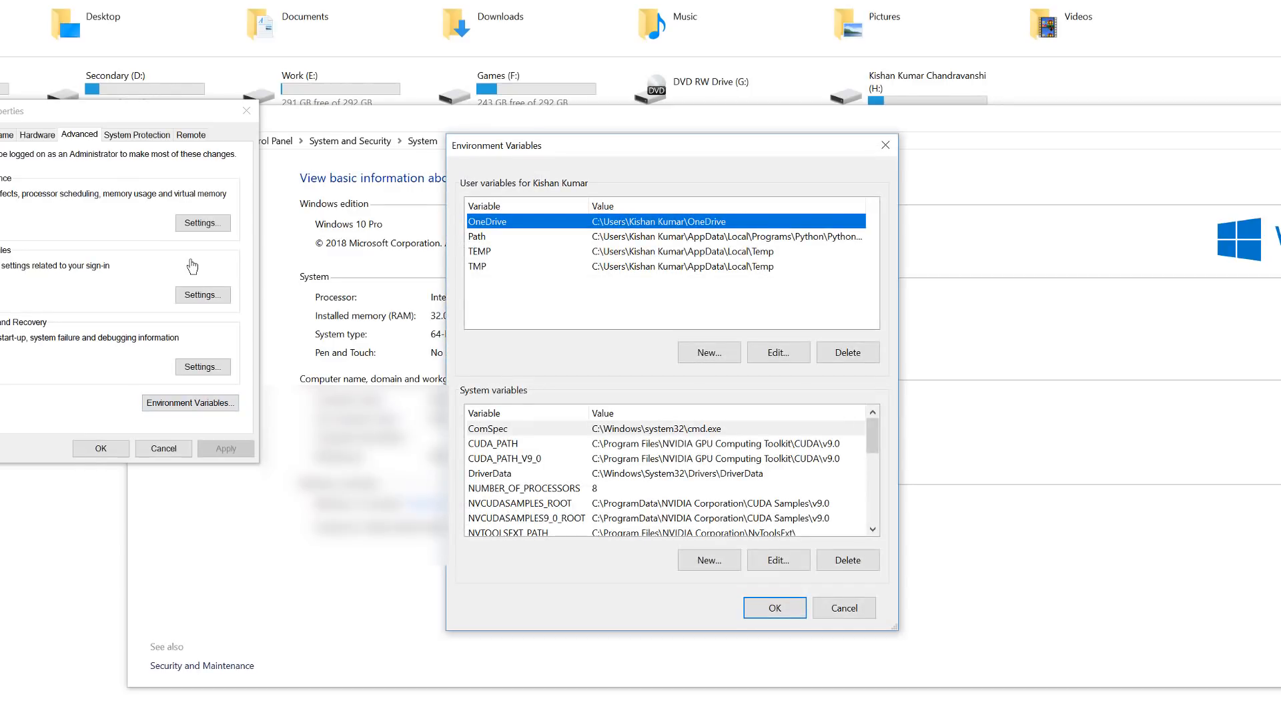
{"action": "key", "text": "Down"}
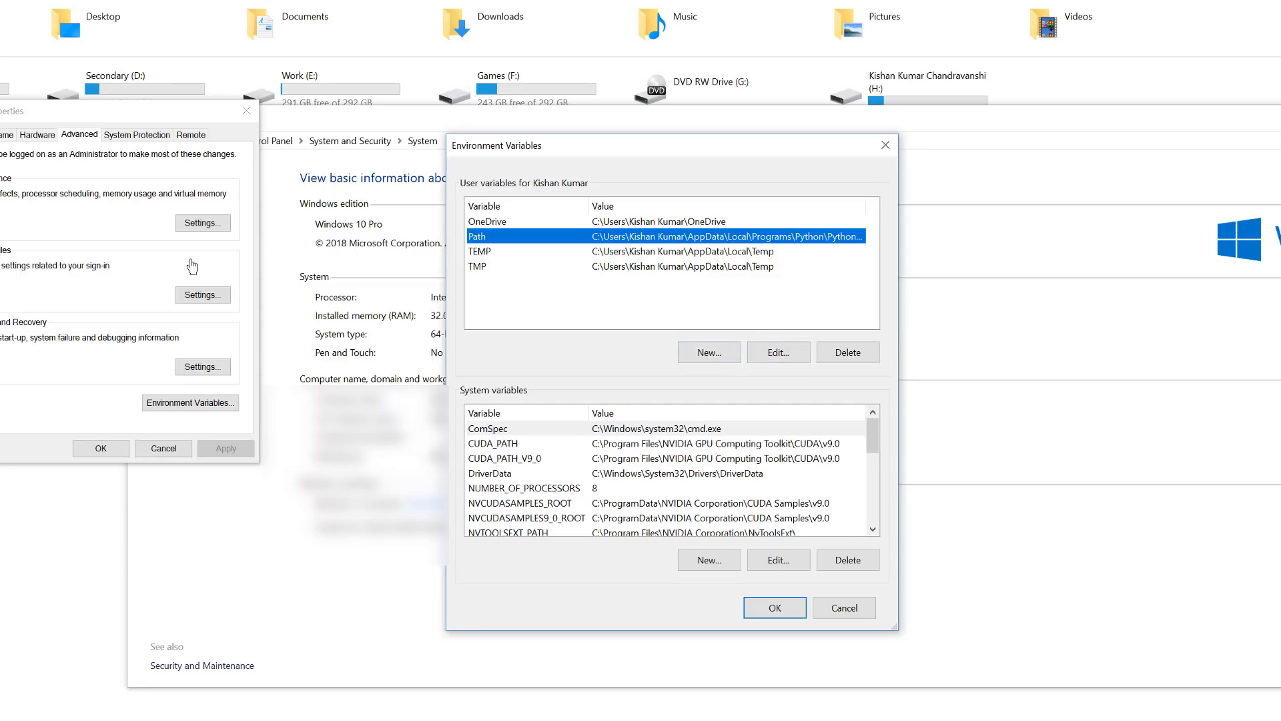
{"action": "key", "text": "Return"}
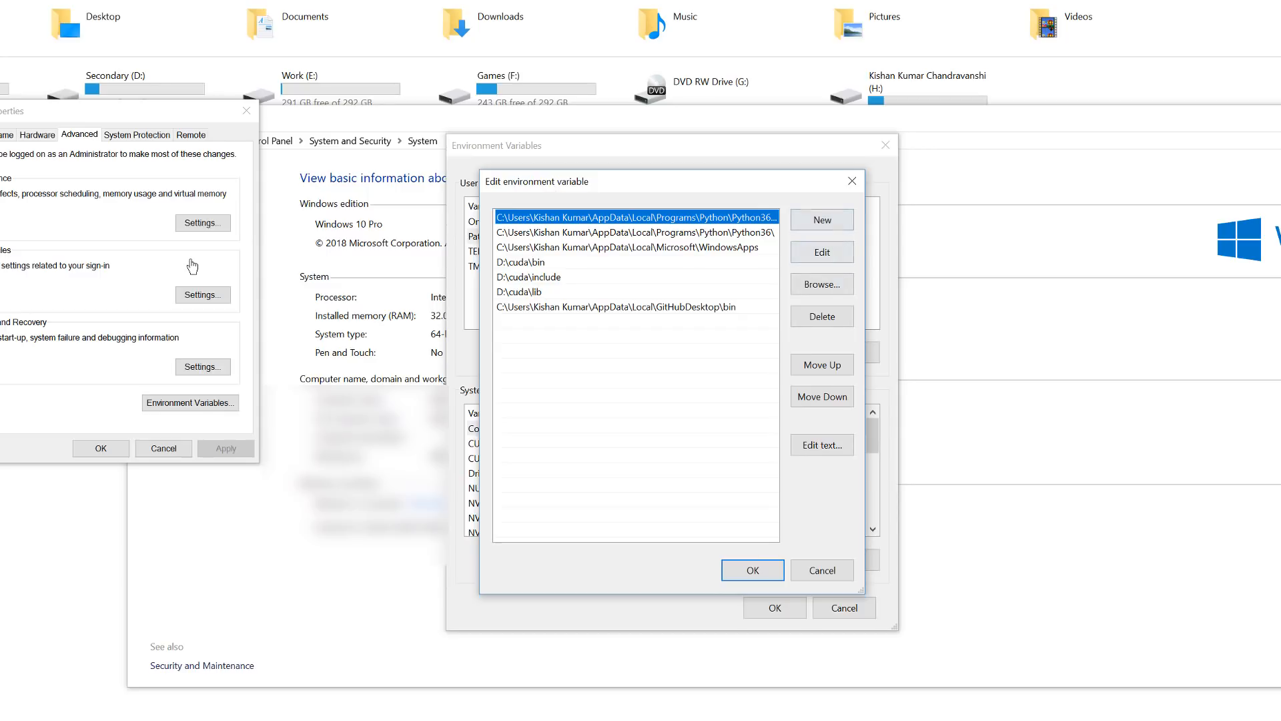
{"action": "key", "text": "Tab"}
{"action": "key", "text": "Return"}
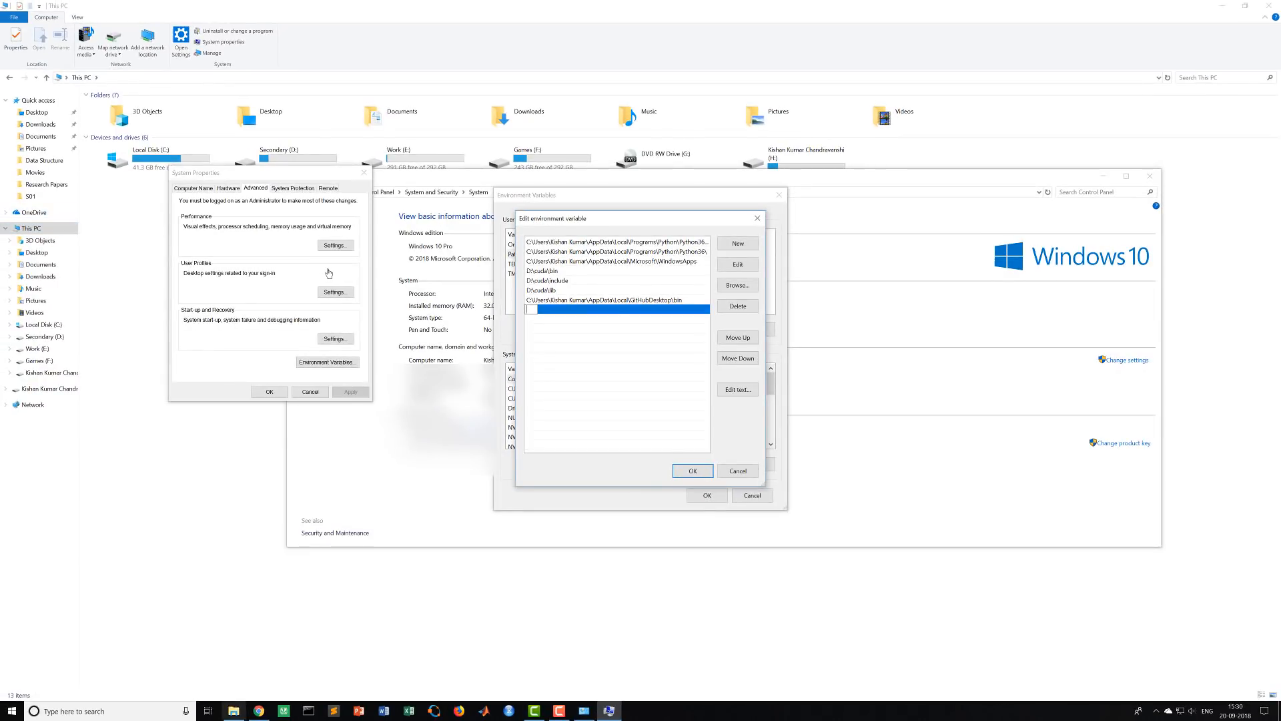
Step: Open the extracted cuDNN cuda folder from Downloads in a new File Explorer window and copy the bin folder's path
{"action": "right_click", "coordinate": [234, 710]}
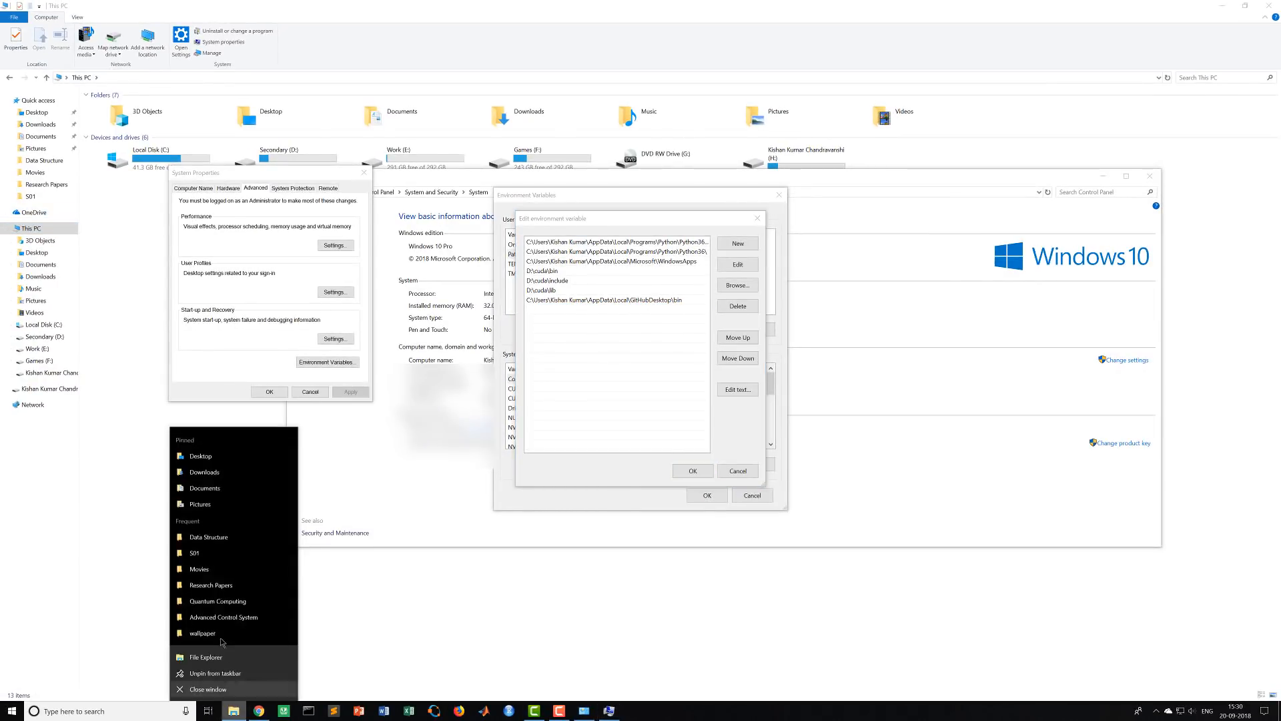
{"action": "left_click", "coordinate": [198, 472]}
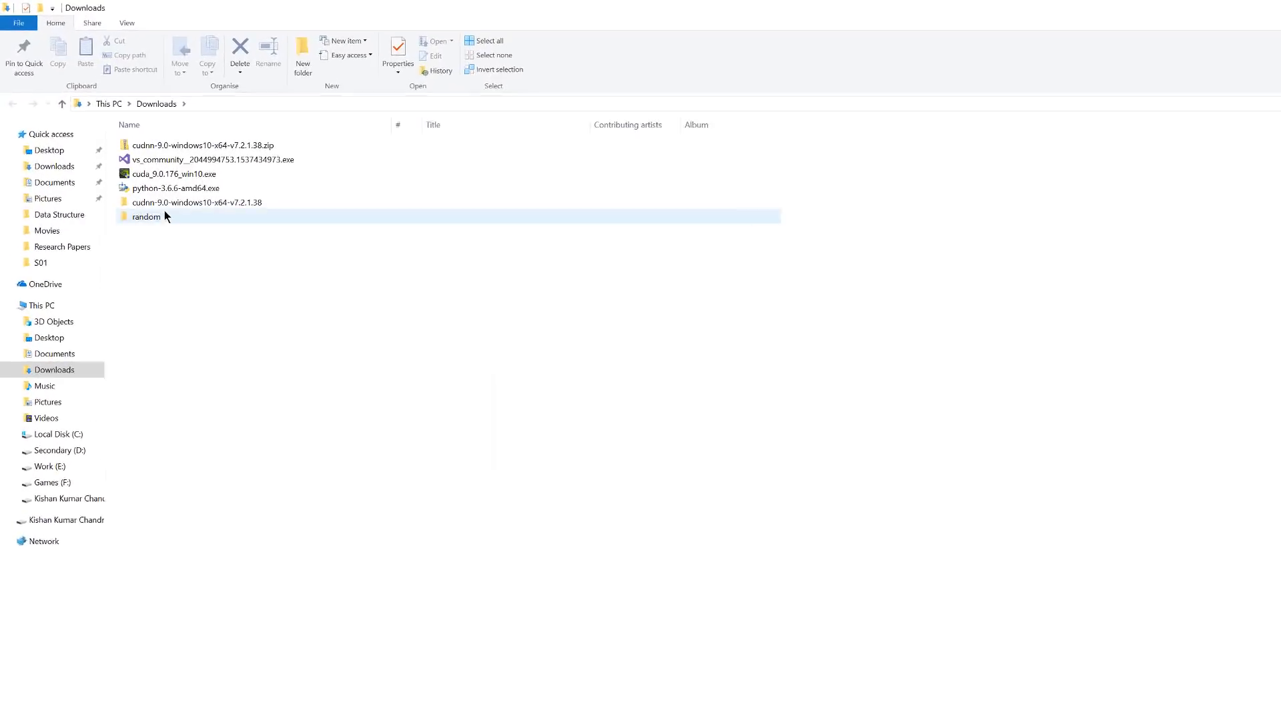
{"action": "left_click", "coordinate": [201, 238]}
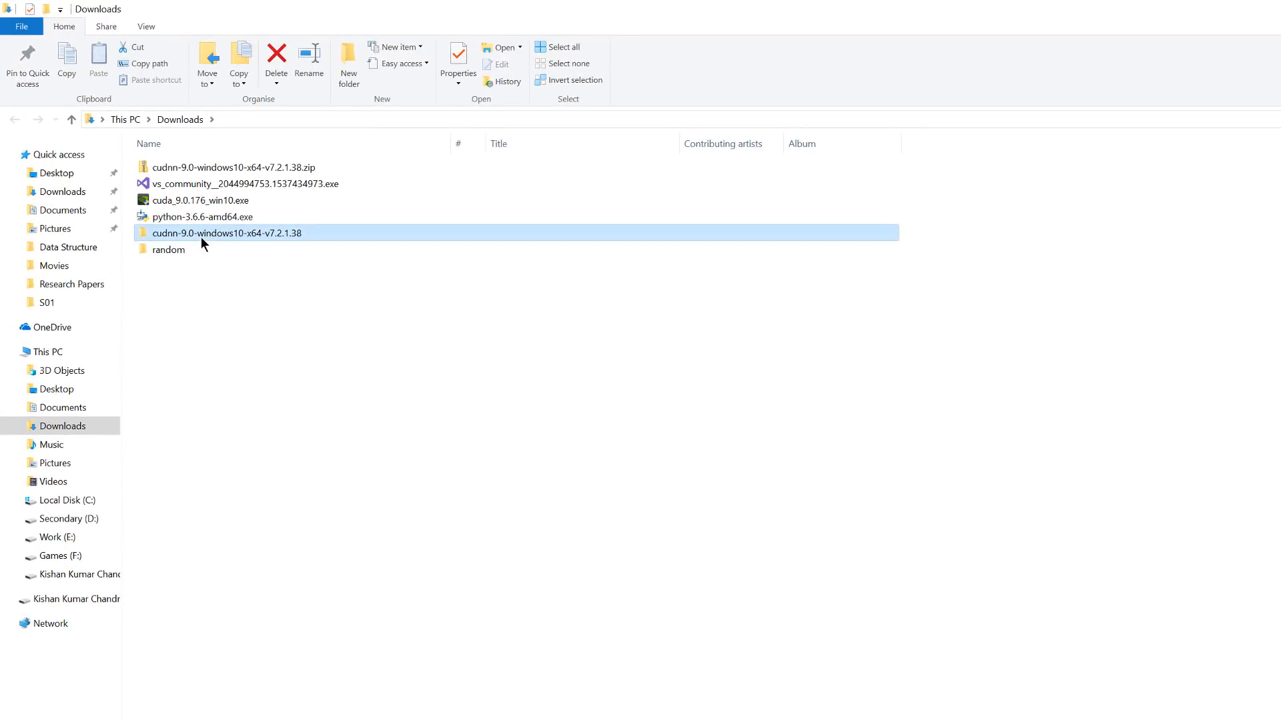
{"action": "double_click", "coordinate": [202, 237]}
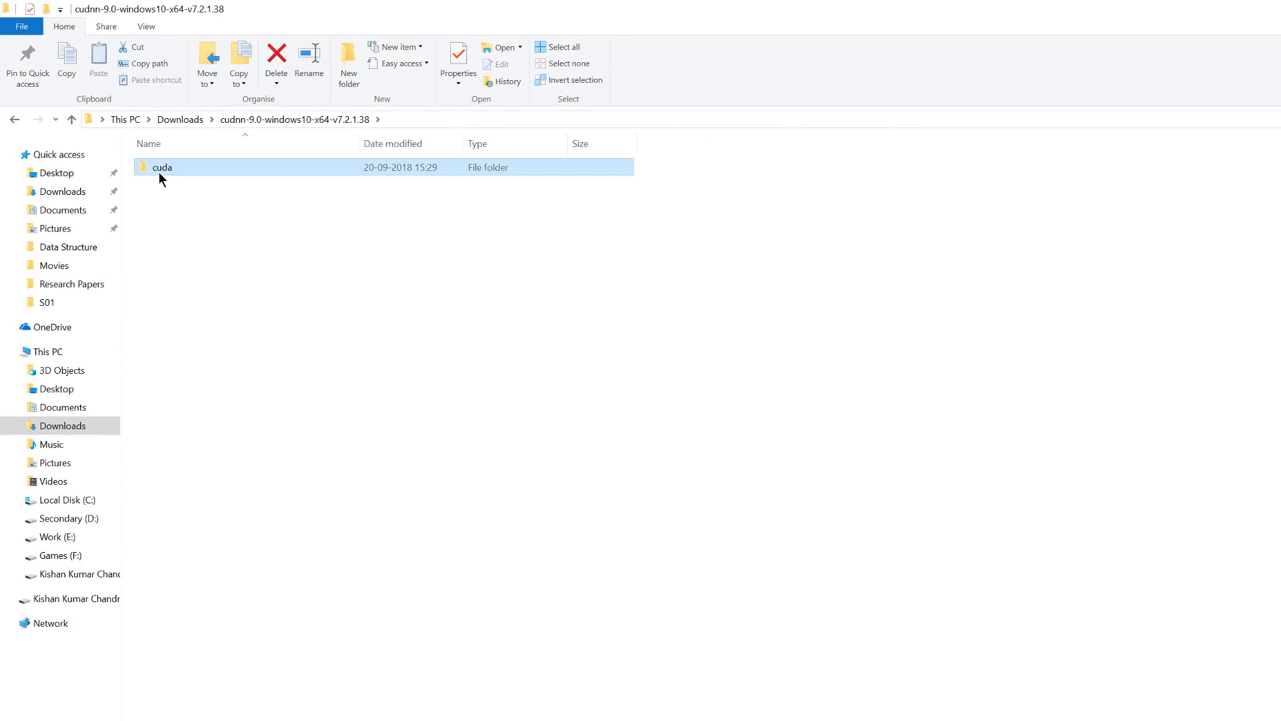
{"action": "double_click", "coordinate": [158, 170]}
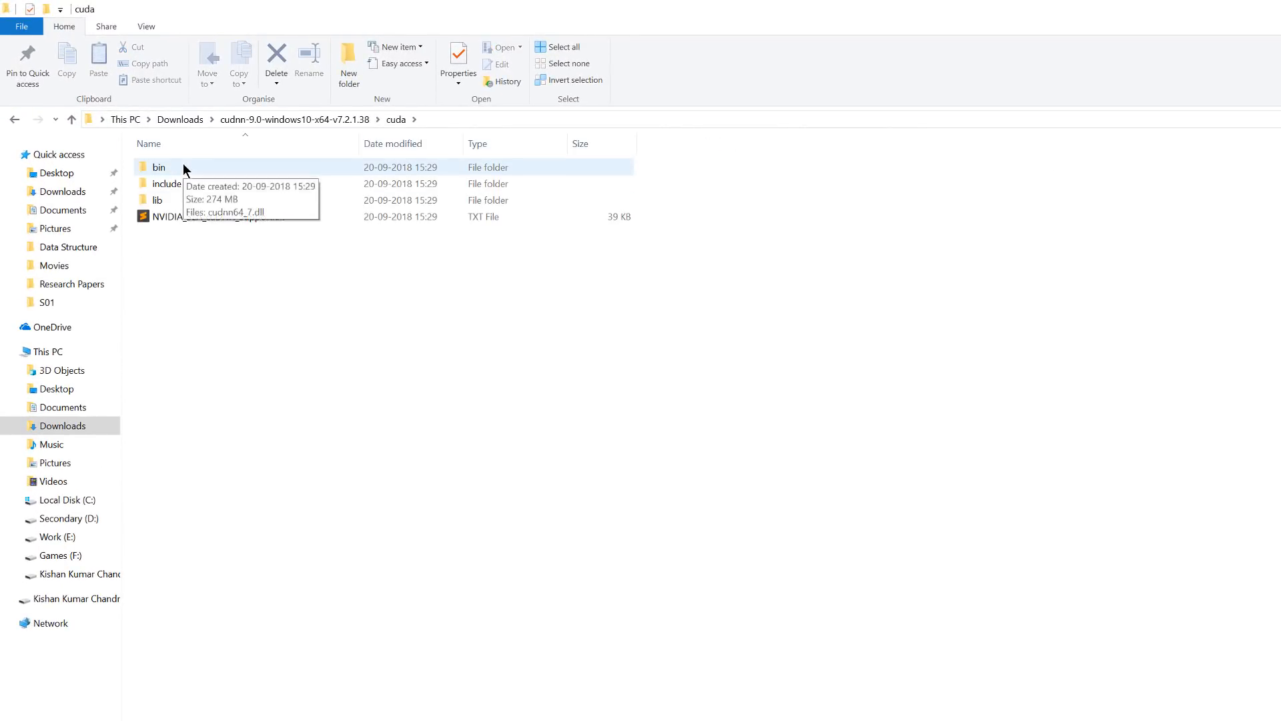
{"action": "left_click", "coordinate": [184, 166]}
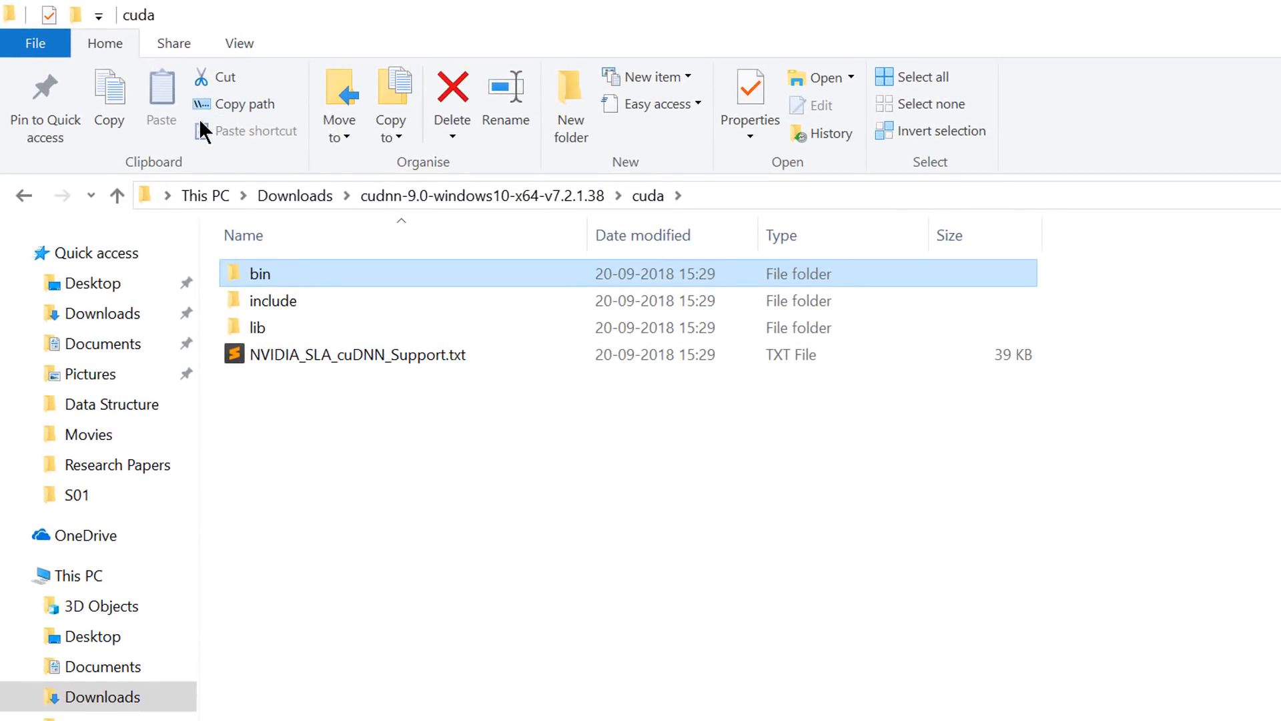
{"action": "left_click", "coordinate": [242, 103]}
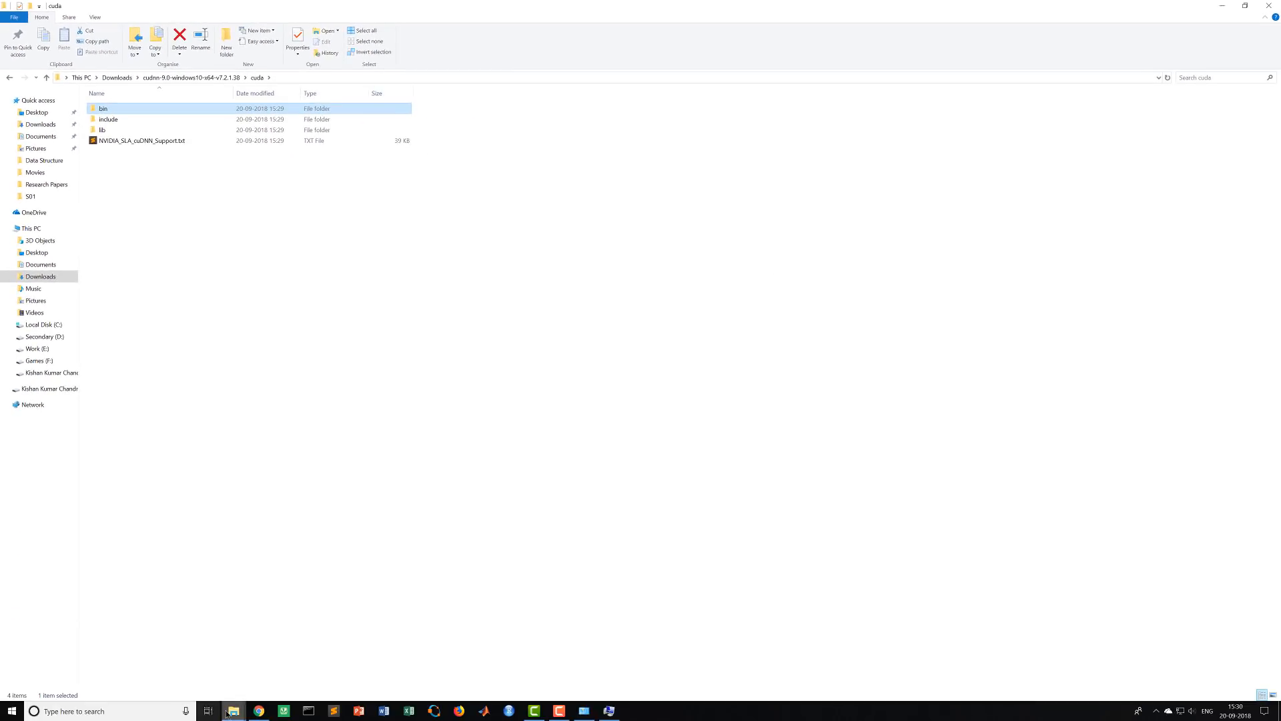
Step: Add the copied path of the cuDNN bin folder as a new entry in the user Path variable and confirm the edit
{"action": "mouse_move", "coordinate": [233, 711]}
{"action": "left_click", "coordinate": [181, 676]}
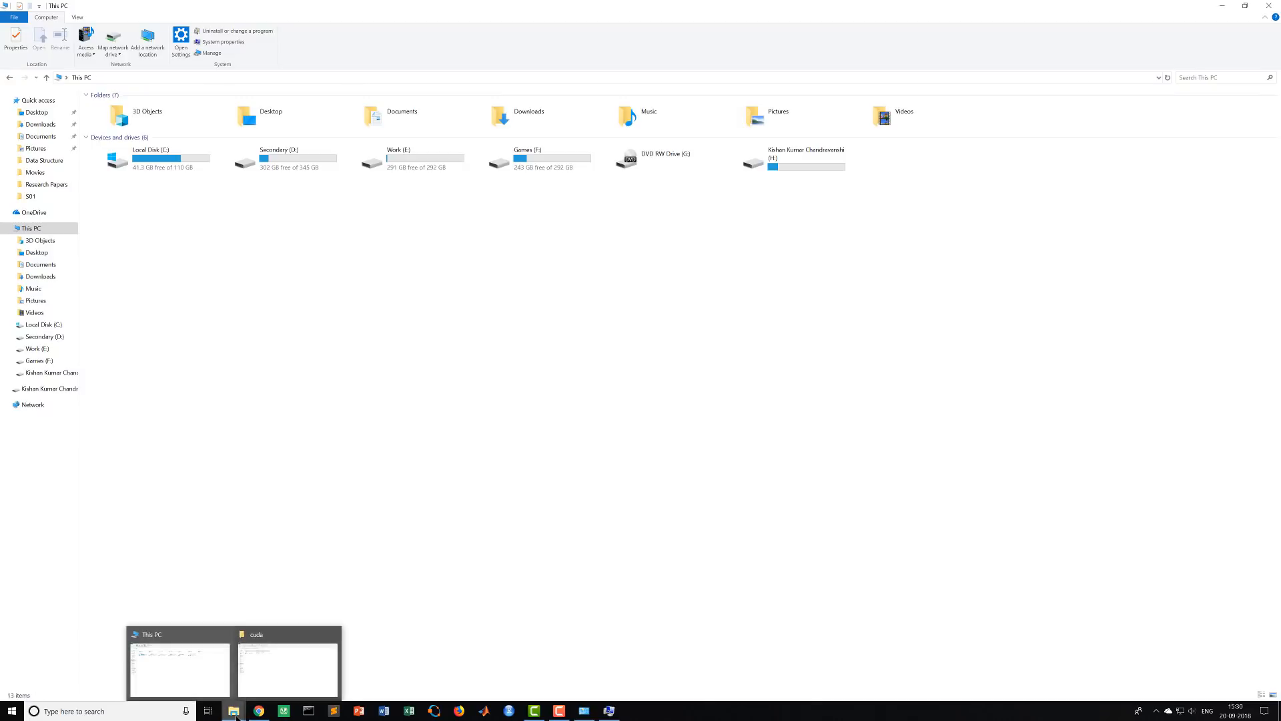
{"action": "mouse_move", "coordinate": [612, 714]}
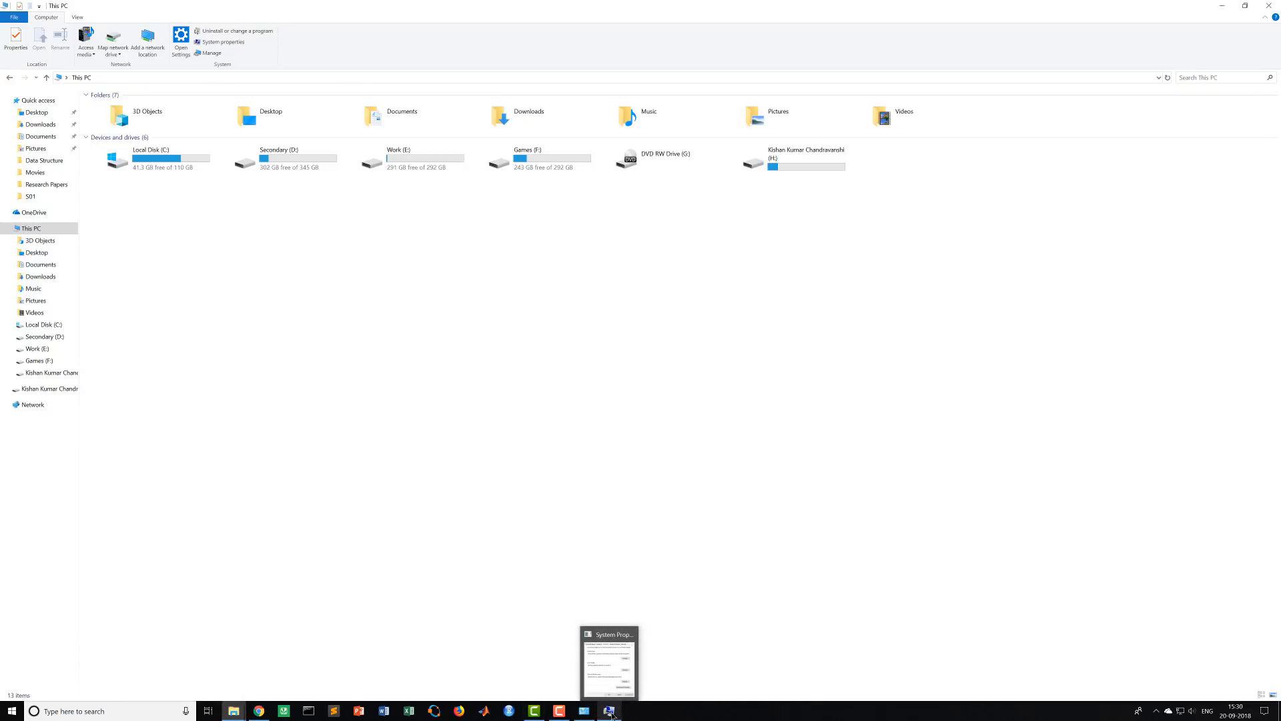
{"action": "left_click", "coordinate": [609, 664]}
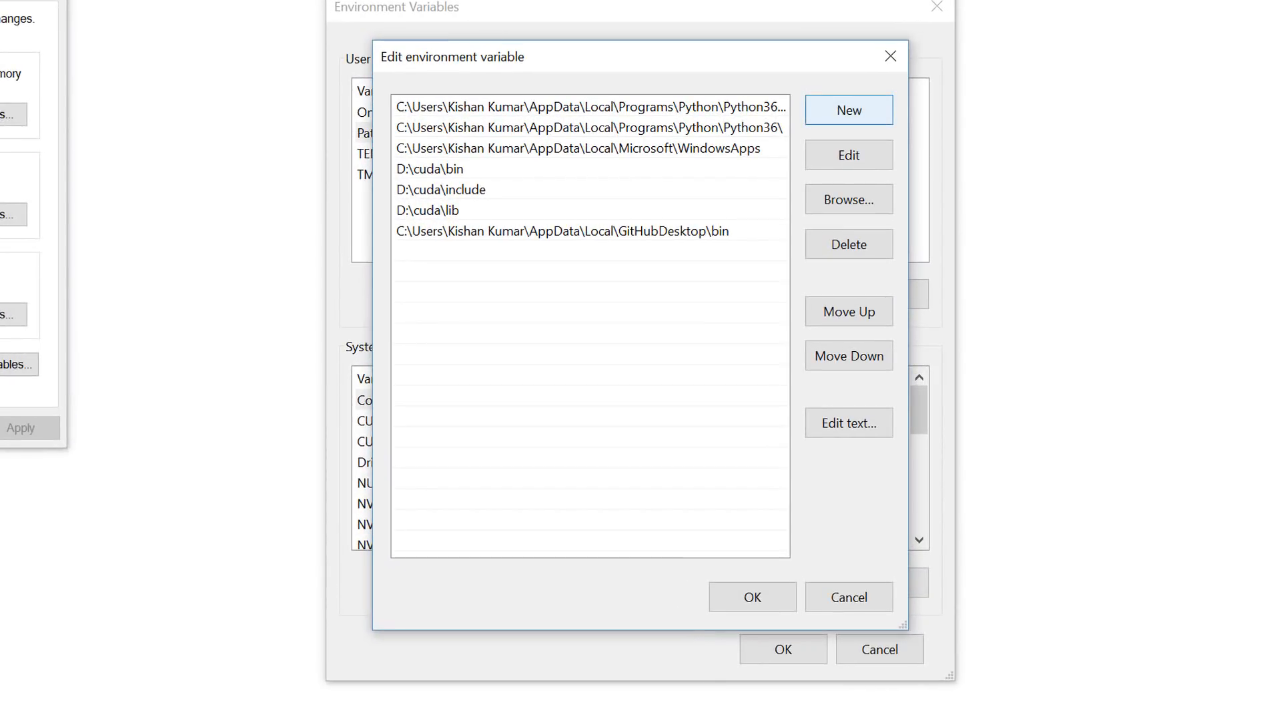
{"action": "left_click", "coordinate": [849, 110]}
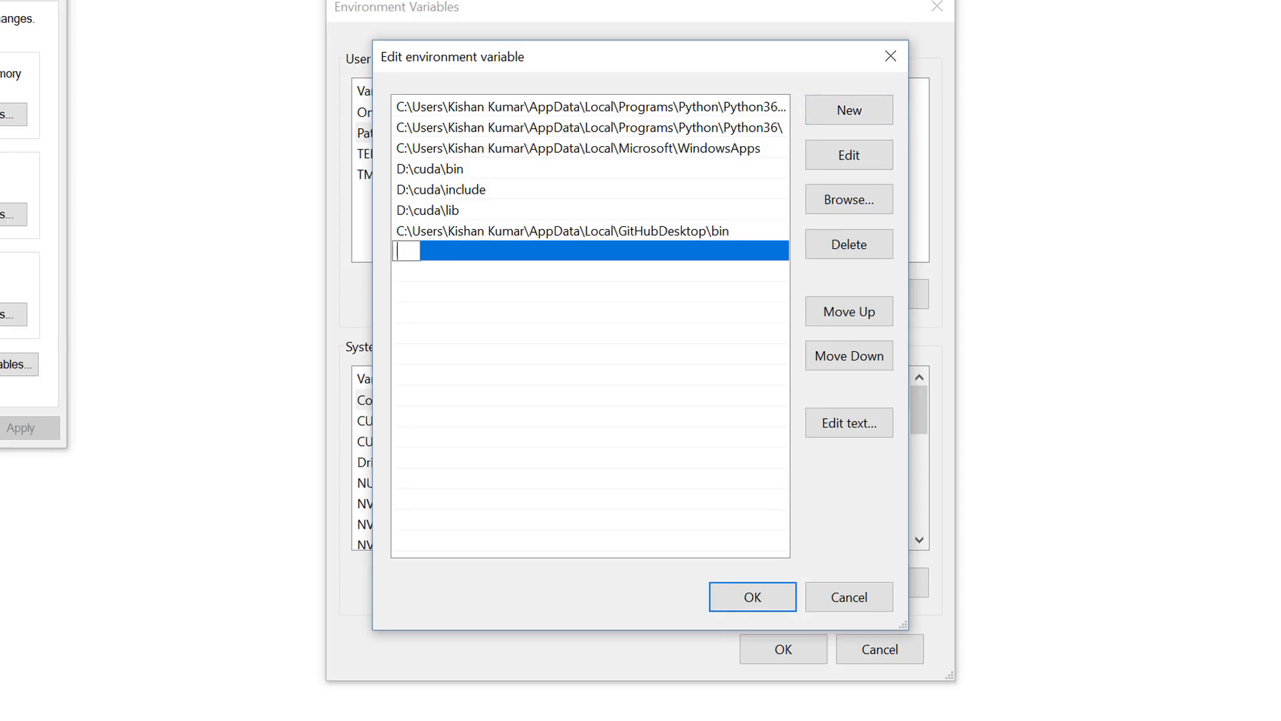
{"action": "right_click", "coordinate": [408, 252]}
{"action": "left_click", "coordinate": [454, 338]}
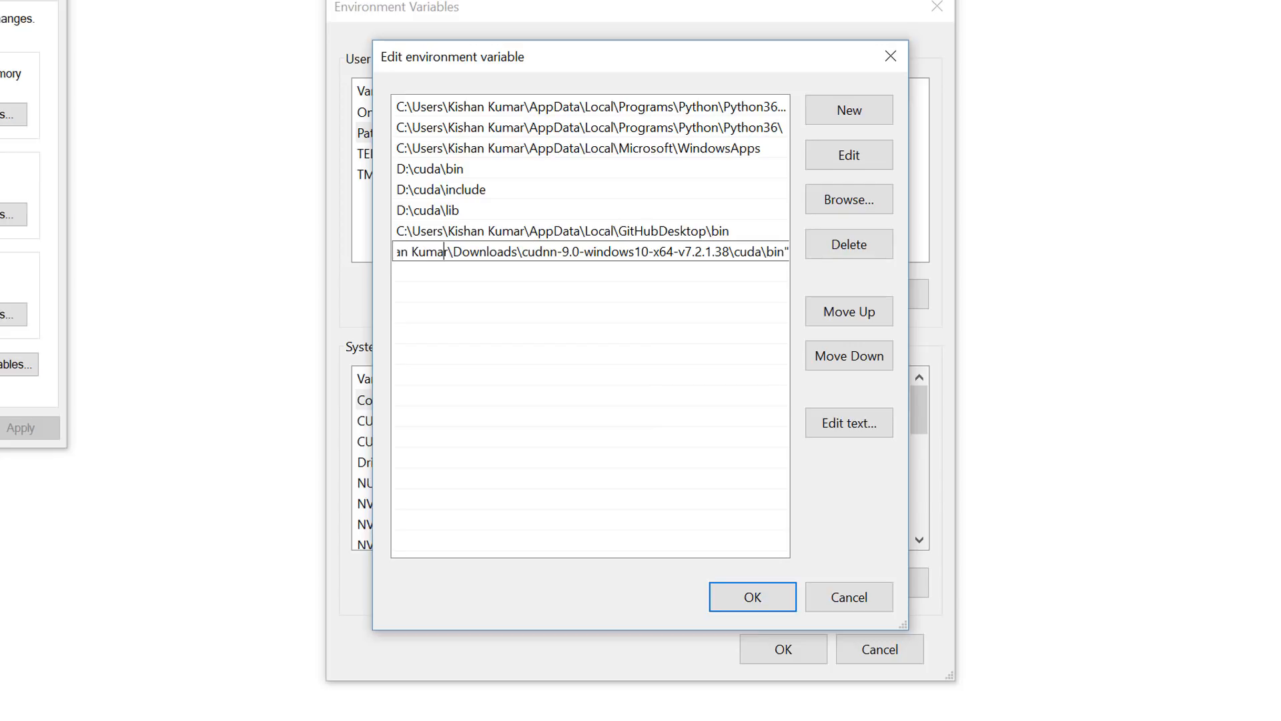
{"action": "key", "text": "Right"}
{"action": "key", "text": "Right"}
{"action": "key", "text": "Right"}
{"action": "key", "text": "Right"}
{"action": "key", "text": "Right"}
{"action": "key", "text": "Right"}
{"action": "key", "text": "Right"}
{"action": "key", "text": "Right"}
{"action": "key", "text": "Right"}
{"action": "key", "text": "Right"}
{"action": "key", "text": "Right"}
{"action": "key", "text": "Right"}
{"action": "key", "text": "Right"}
{"action": "key", "text": "Right"}
{"action": "key", "text": "Right"}
{"action": "key", "text": "Right"}
{"action": "key", "text": "Right"}
{"action": "key", "text": "Right"}
{"action": "key", "text": "Right"}
{"action": "key", "text": "Right"}
{"action": "key", "text": "End"}
{"action": "left_click", "coordinate": [769, 592]}
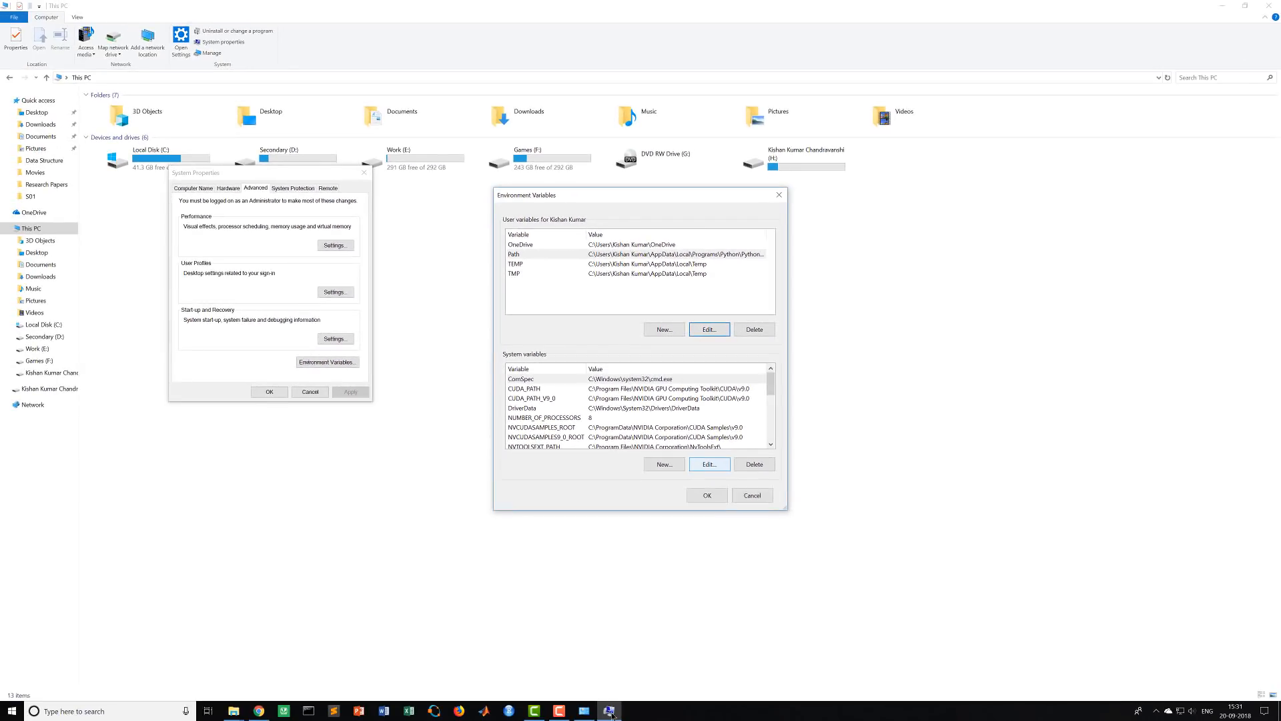
Step: Copy the cuDNN include folder's path and add it as another new entry in the user Path variable
{"action": "left_click", "coordinate": [640, 254]}
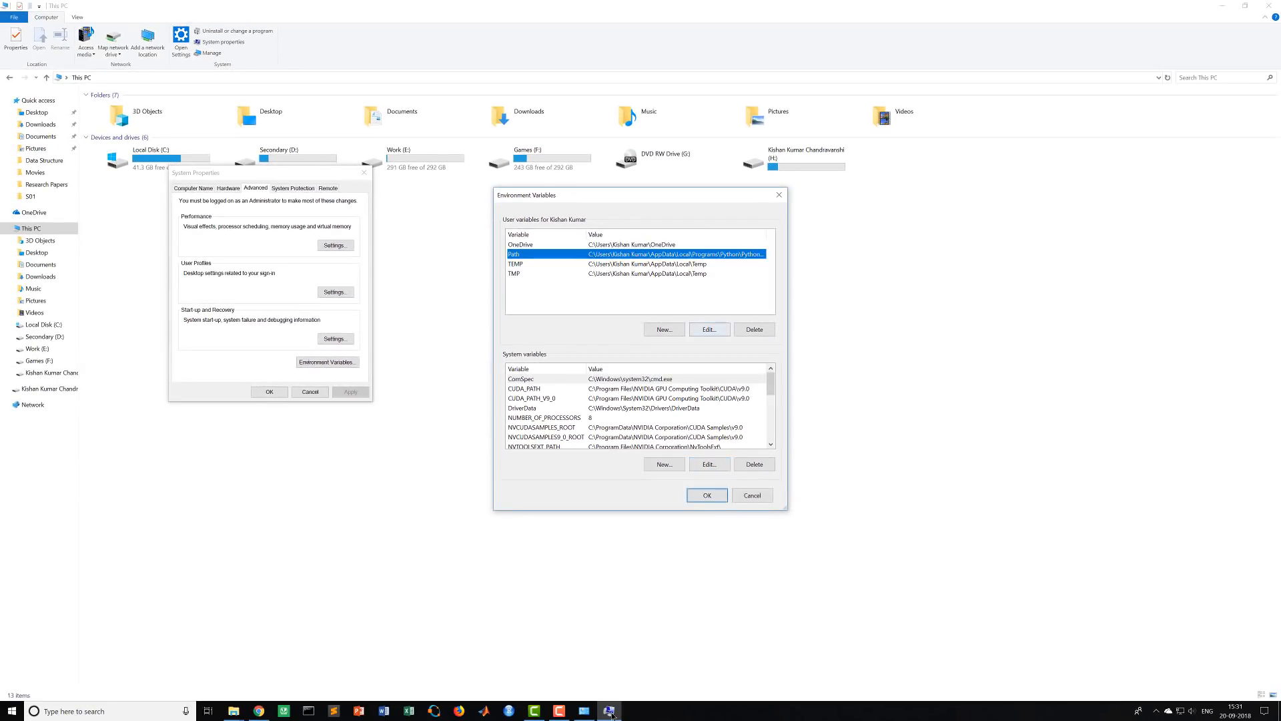
{"action": "left_click", "coordinate": [709, 330]}
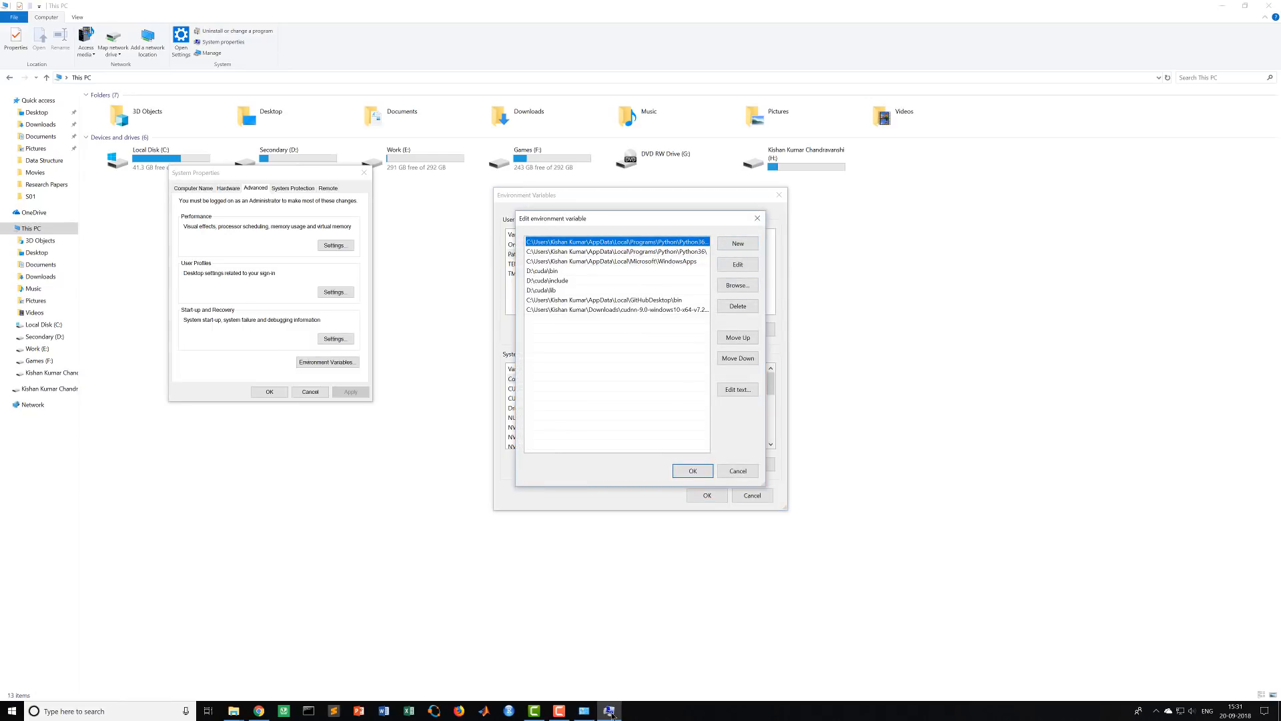
{"action": "mouse_move", "coordinate": [235, 711]}
{"action": "mouse_move", "coordinate": [290, 664]}
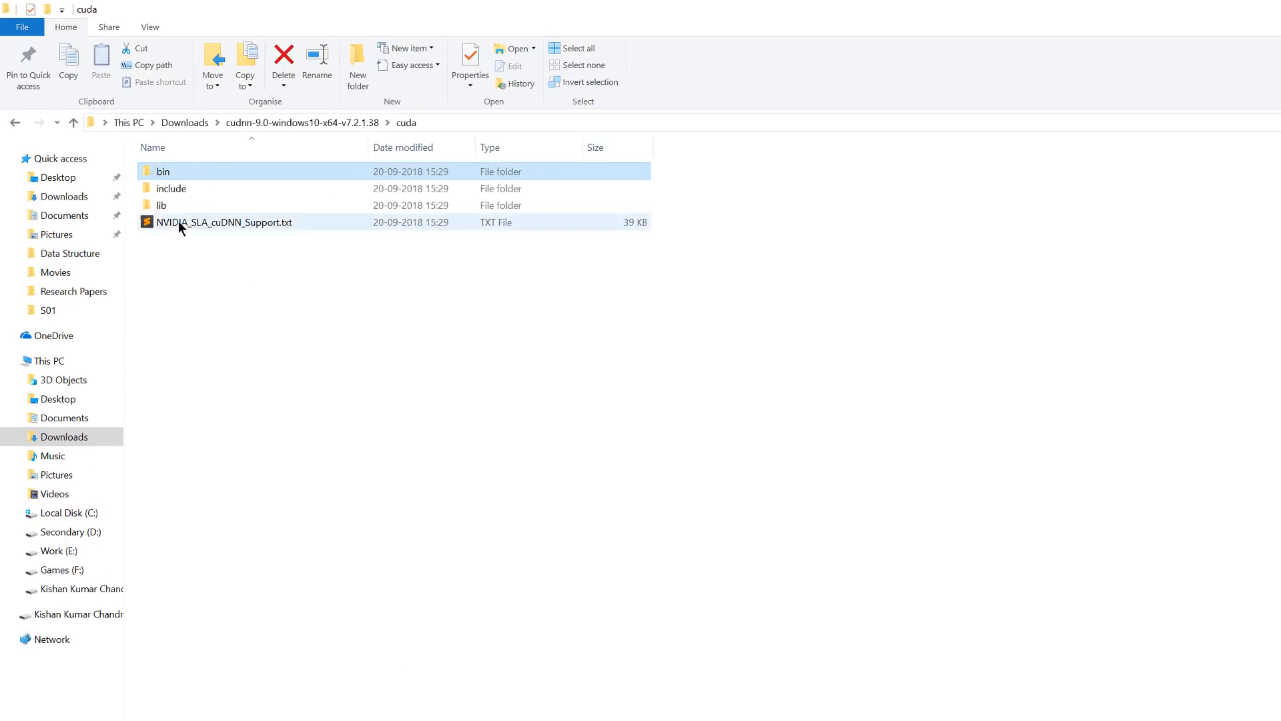
{"action": "left_click", "coordinate": [153, 171]}
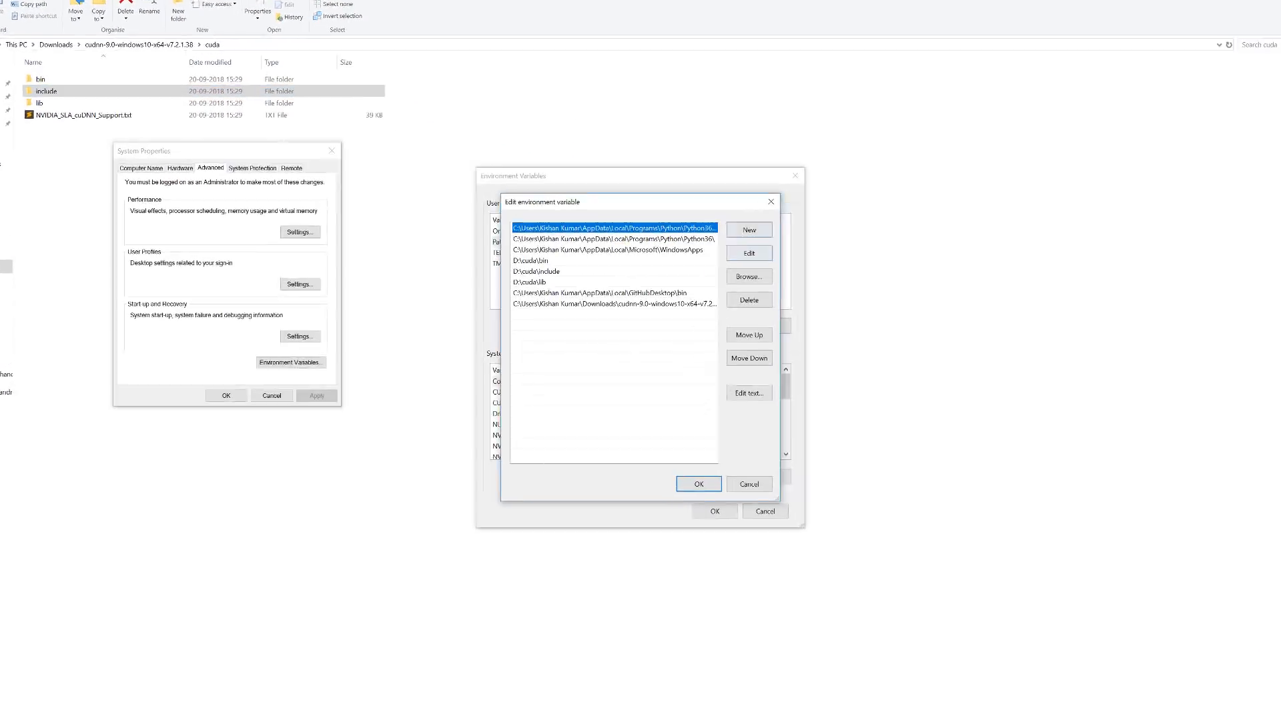
{"action": "left_click", "coordinate": [750, 229]}
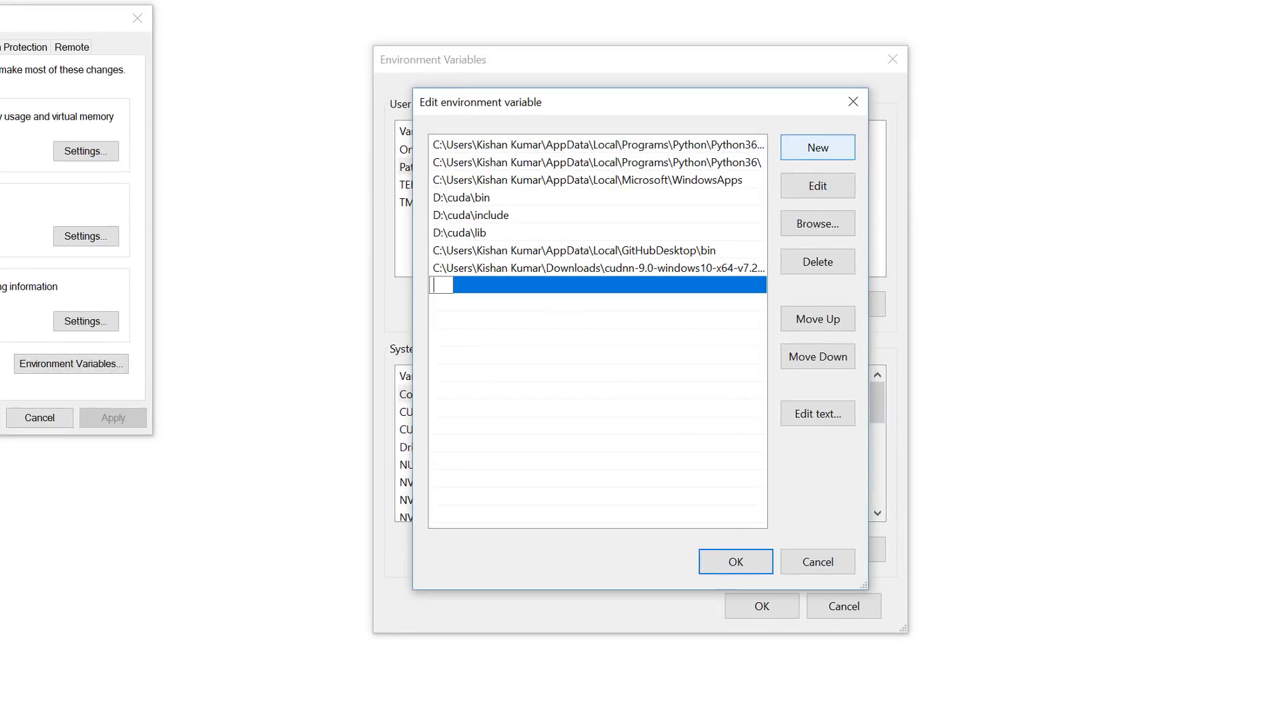
{"action": "right_click", "coordinate": [446, 283]}
{"action": "left_click", "coordinate": [475, 354]}
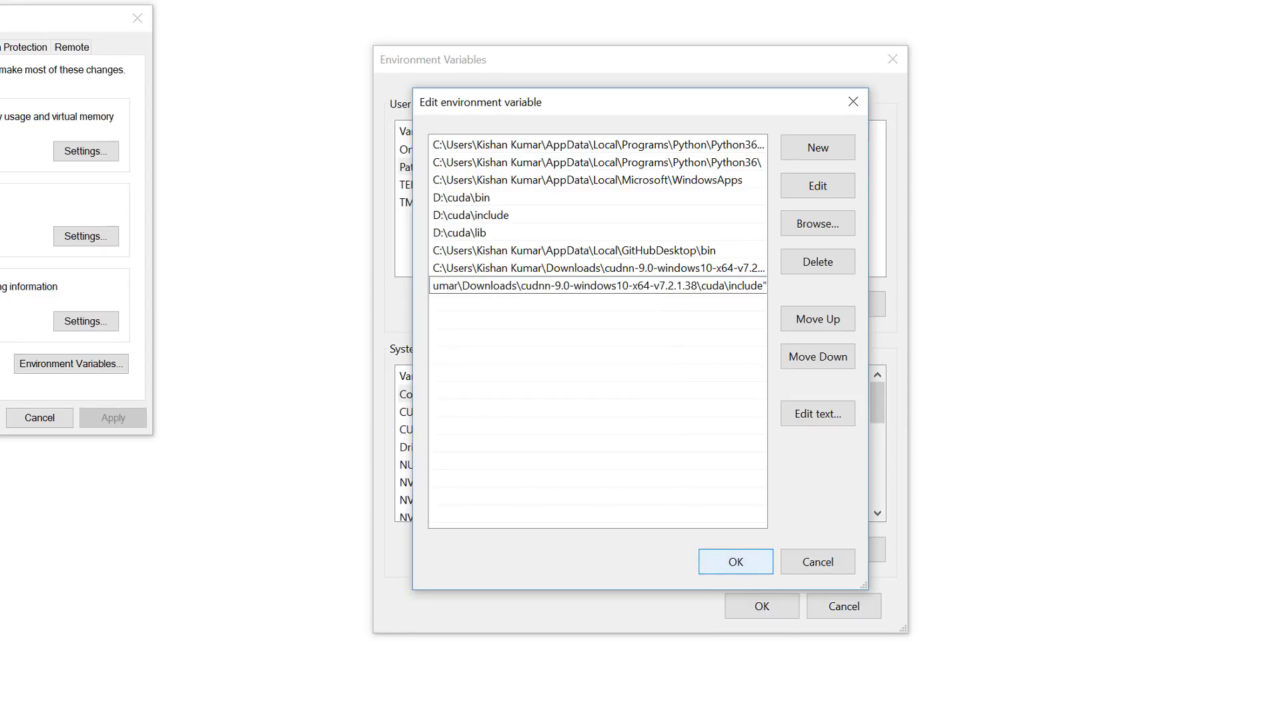
{"action": "key", "text": "Return"}
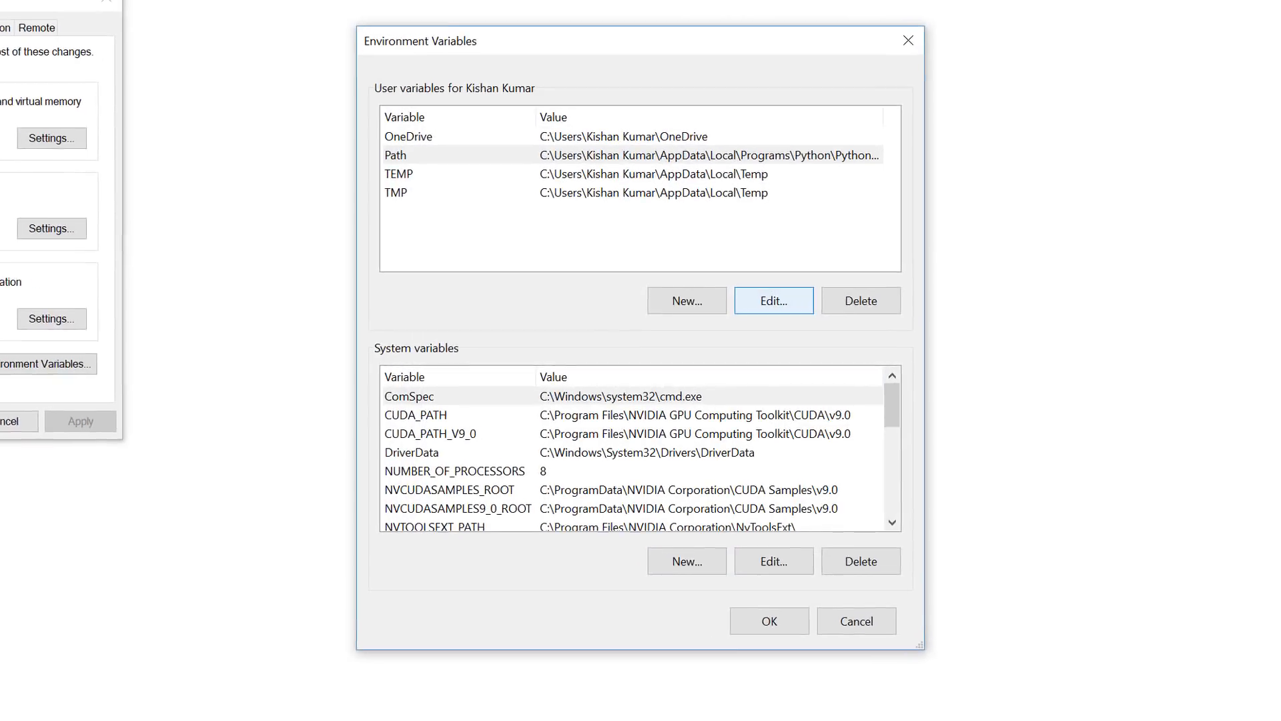
Step: Copy the cuDNN lib folder's path and add it as a further new entry in the user Path variable
{"action": "left_click", "coordinate": [779, 299]}
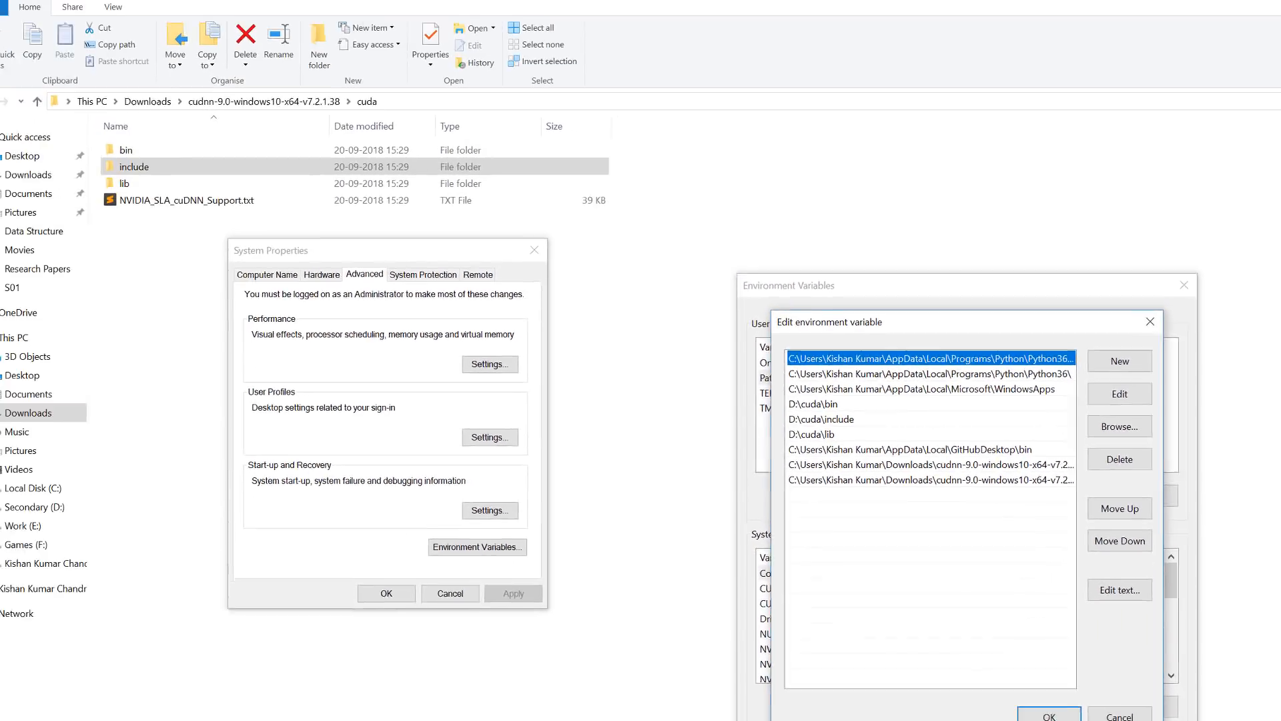
{"action": "left_click", "coordinate": [123, 184]}
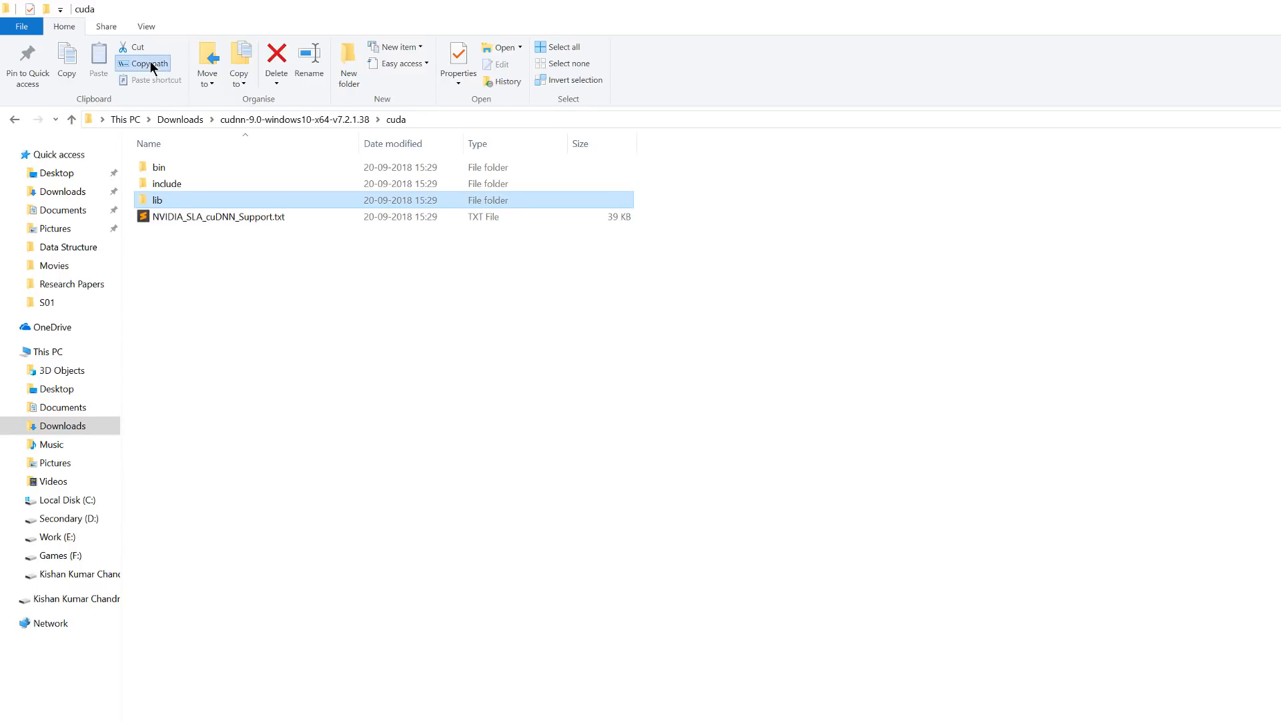
{"action": "left_click", "coordinate": [609, 709]}
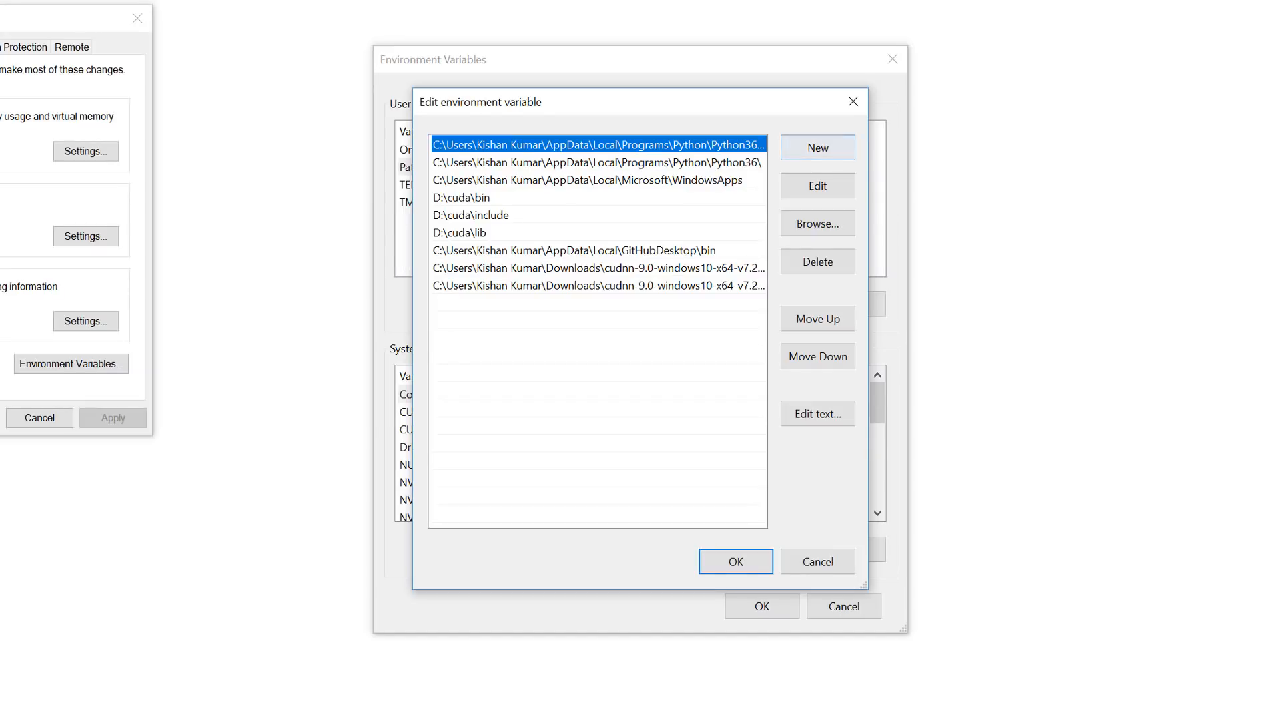
{"action": "left_click", "coordinate": [756, 222]}
{"action": "right_click", "coordinate": [443, 302]}
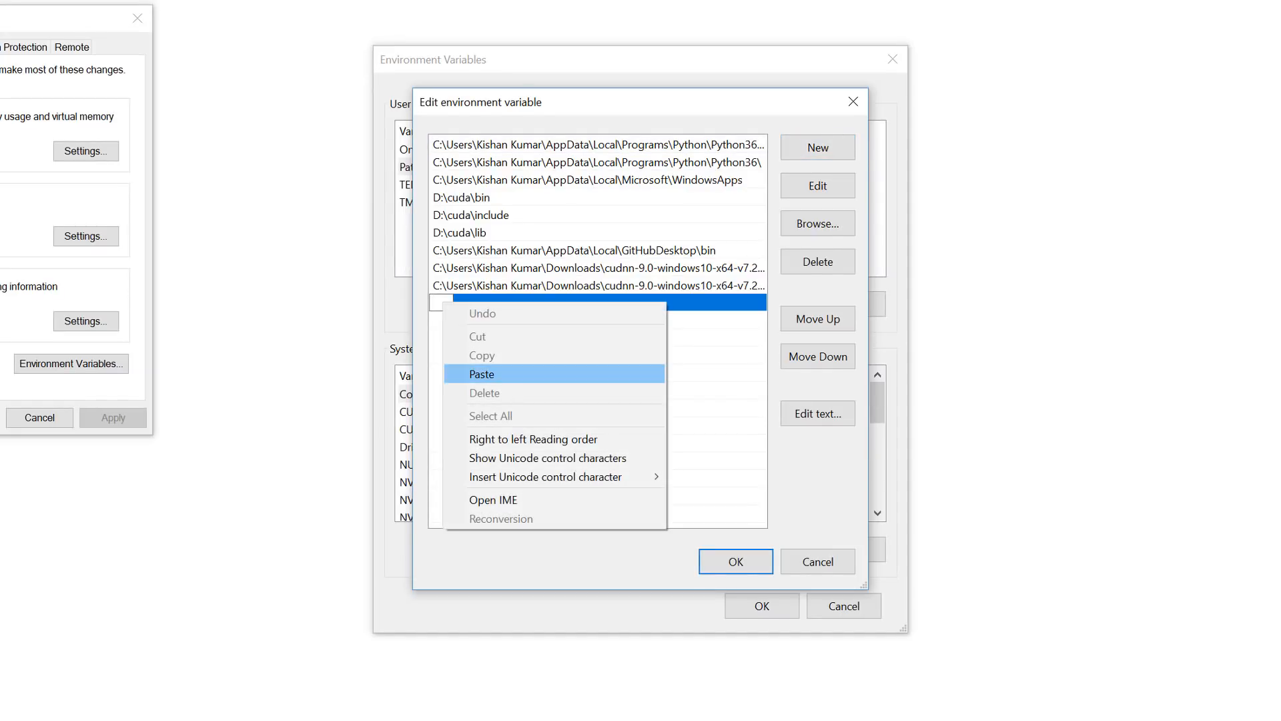
{"action": "left_click", "coordinate": [480, 373]}
{"action": "key", "text": "Return"}
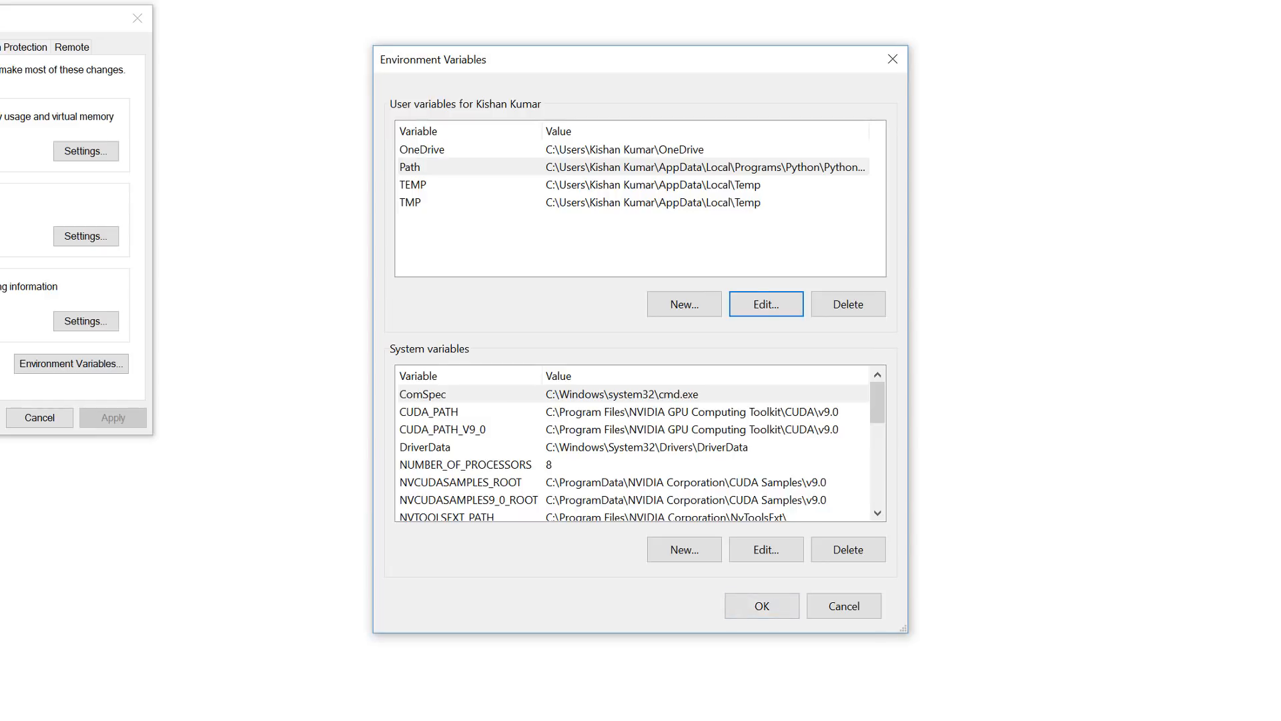
Step: Confirm the Environment Variables and System Properties dialogs and close the remaining System window
{"action": "left_click", "coordinate": [762, 606]}
{"action": "left_click", "coordinate": [268, 392]}
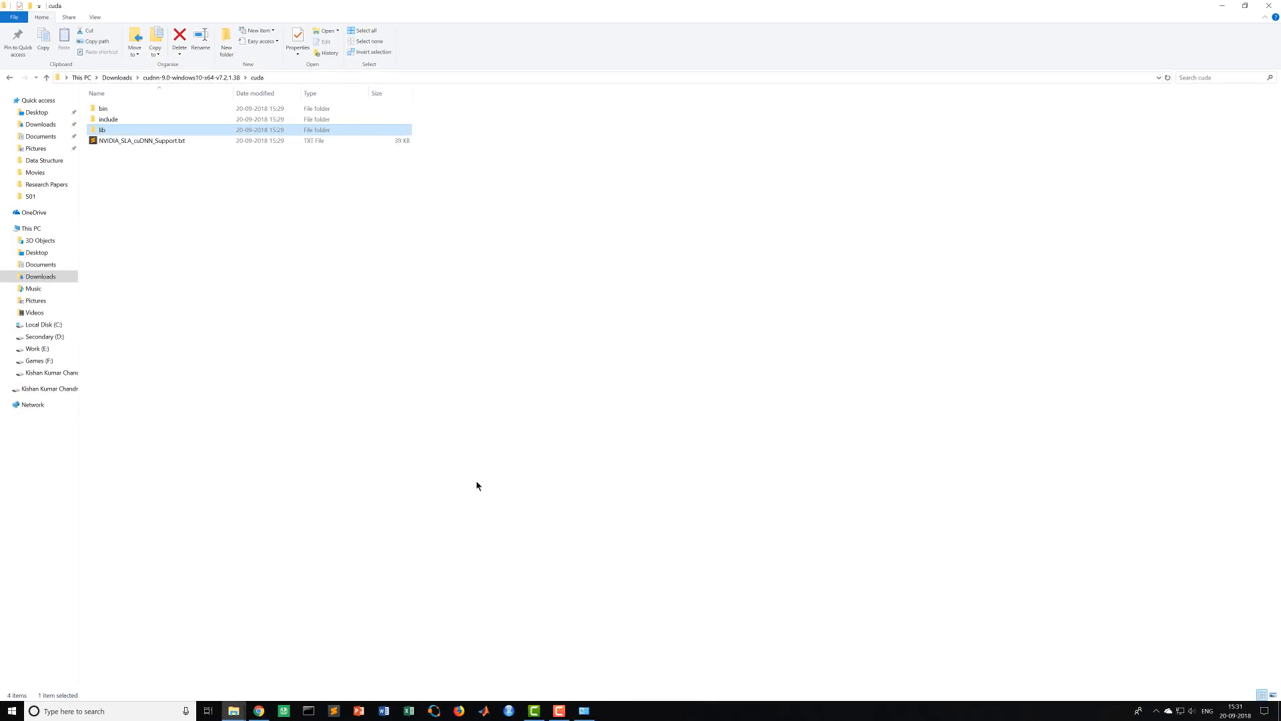
{"action": "left_click", "coordinate": [584, 710]}
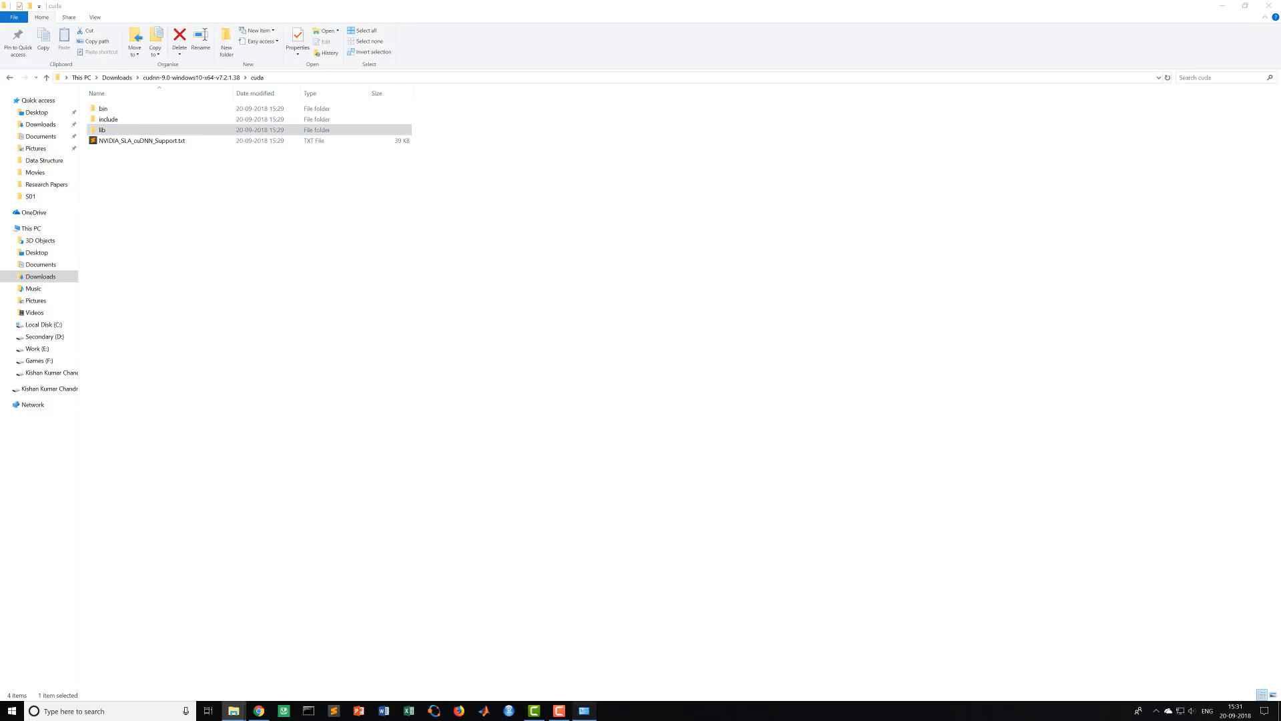
{"action": "left_click", "coordinate": [1149, 175]}
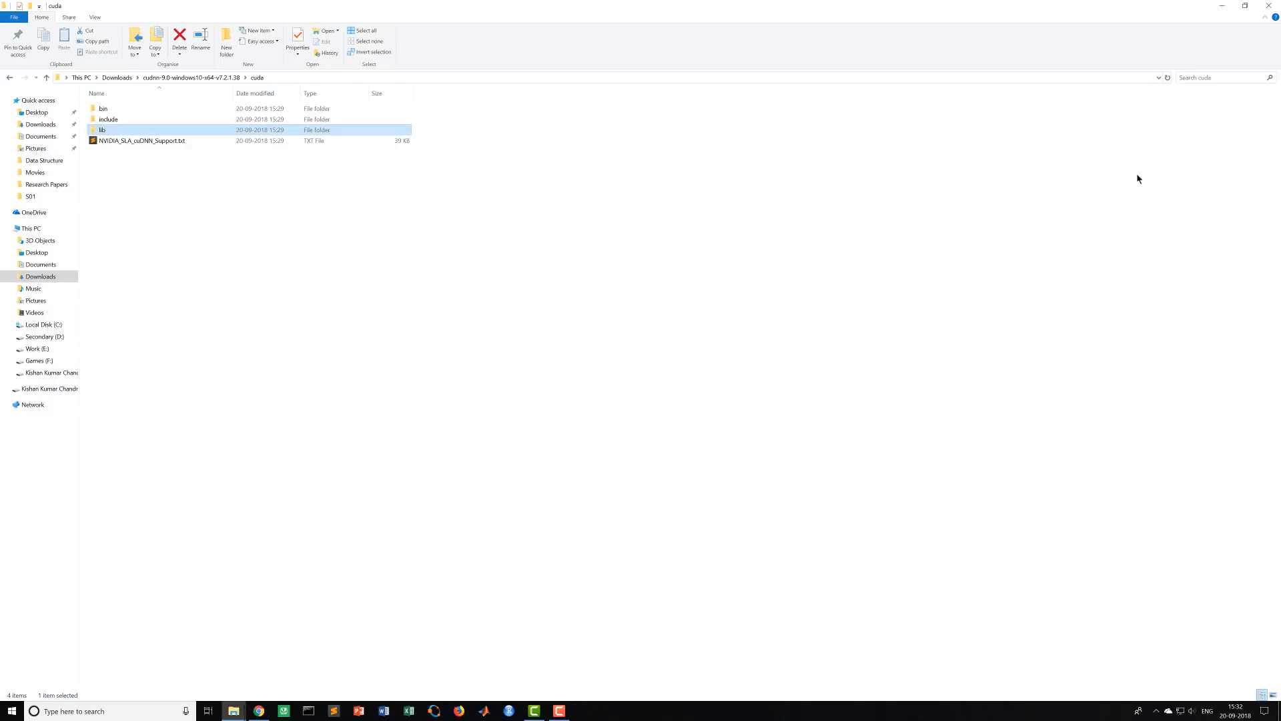
{"action": "right_click", "coordinate": [206, 187]}
{"action": "left_click", "coordinate": [231, 228]}
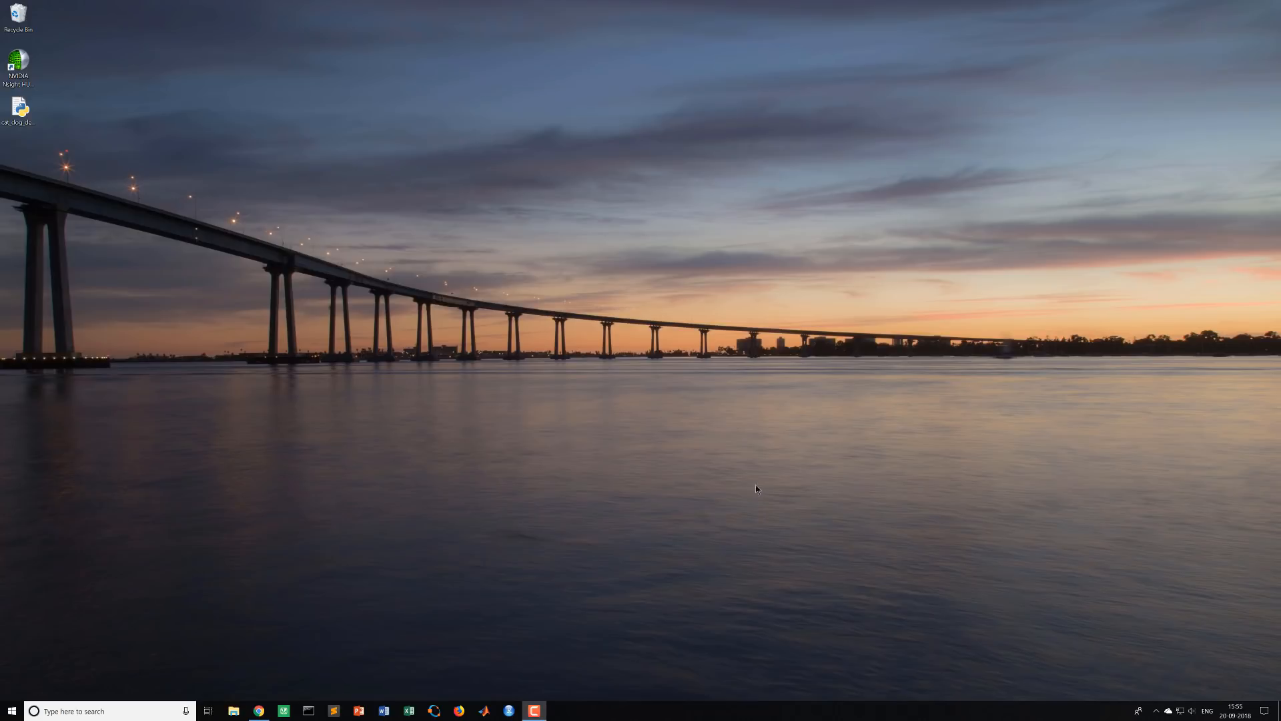
Step: Switch to Chrome, locate the native pip GPU command in the TensorFlow Windows install guide, and open a Command Prompt alongside it
{"action": "left_click", "coordinate": [258, 711]}
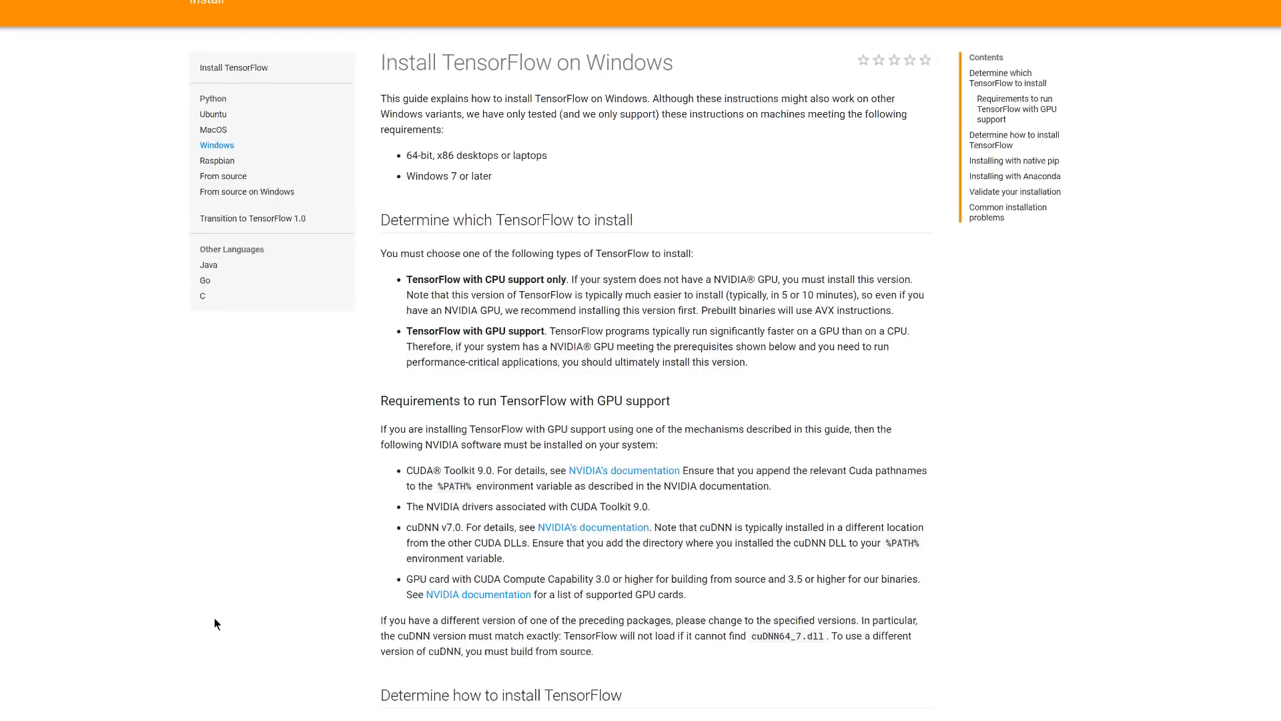
{"action": "scroll", "coordinate": [614, 331], "scroll_direction": "down", "scroll_amount": 15}
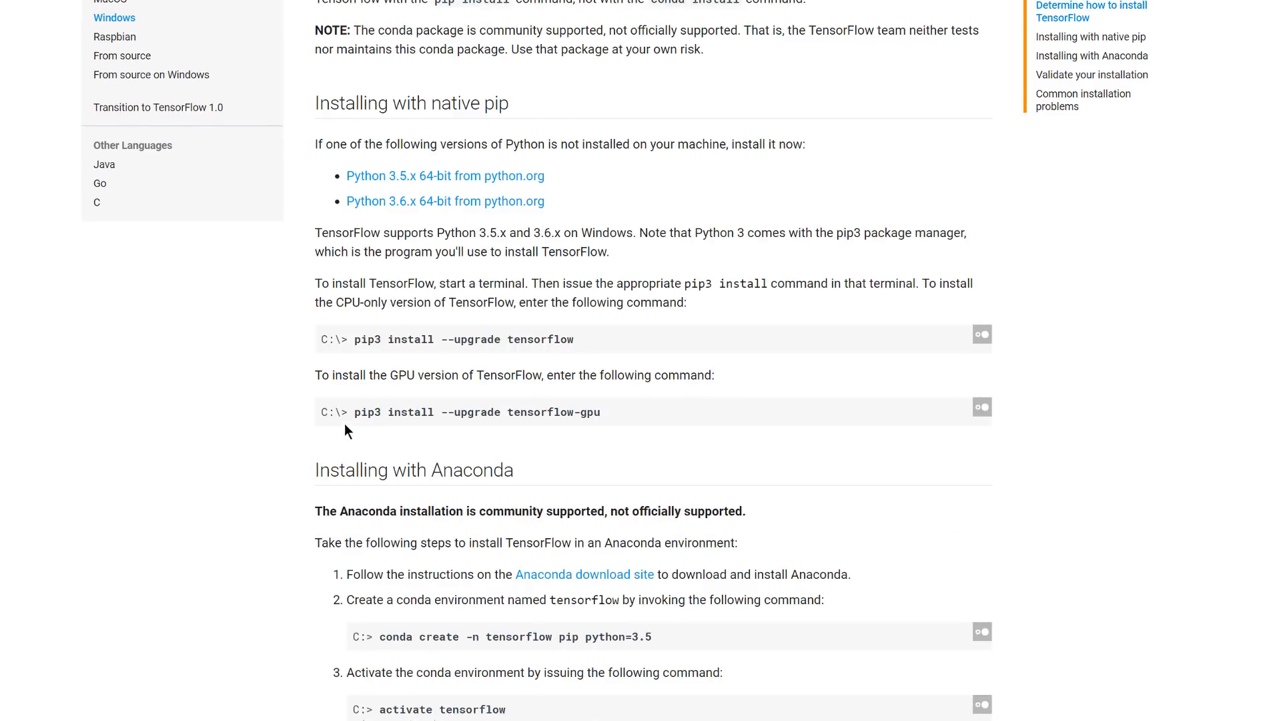
{"action": "left_click_drag", "start_coordinate": [354, 411], "coordinate": [614, 413]}
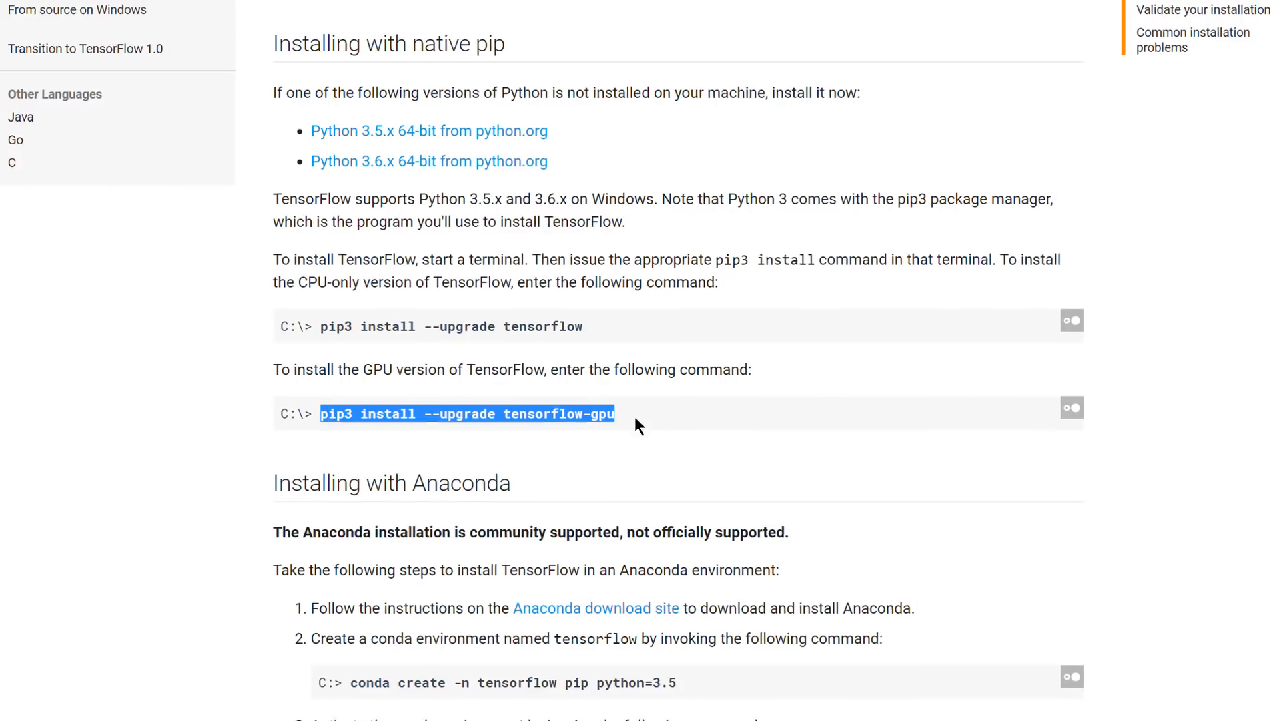
{"action": "left_click", "coordinate": [308, 710]}
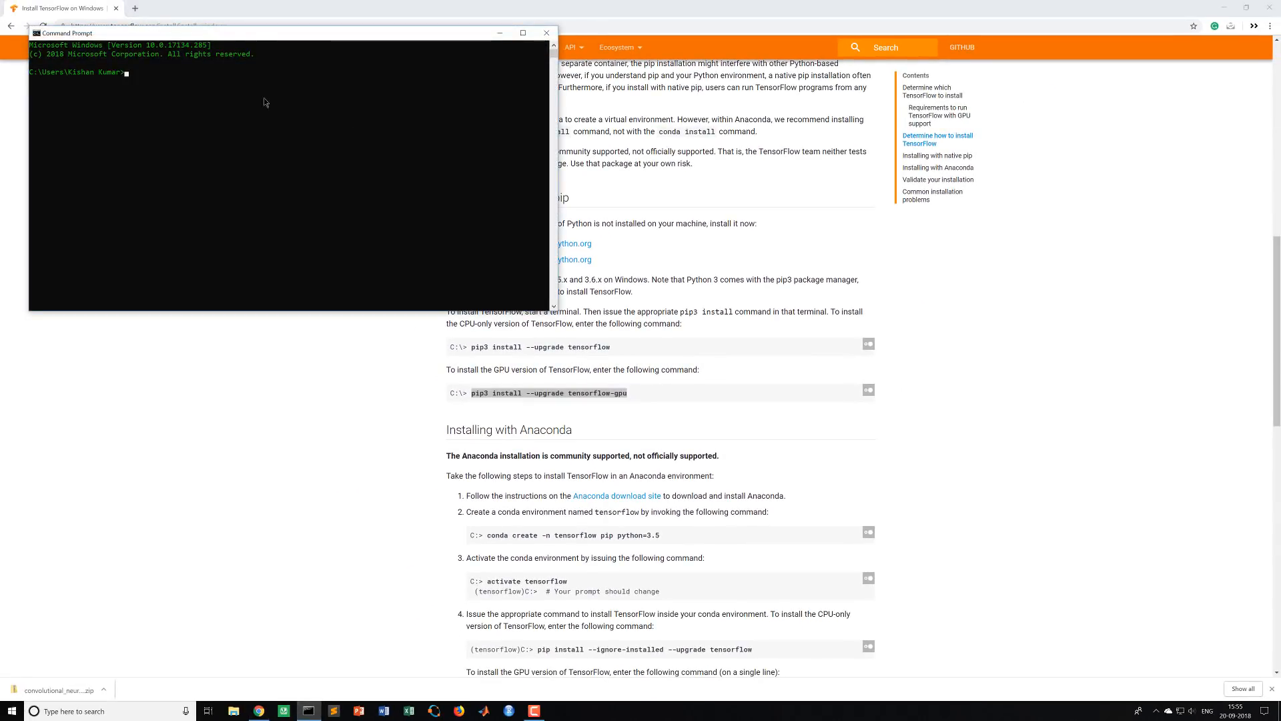
{"action": "left_click_drag", "start_coordinate": [263, 36], "coordinate": [895, 153]}
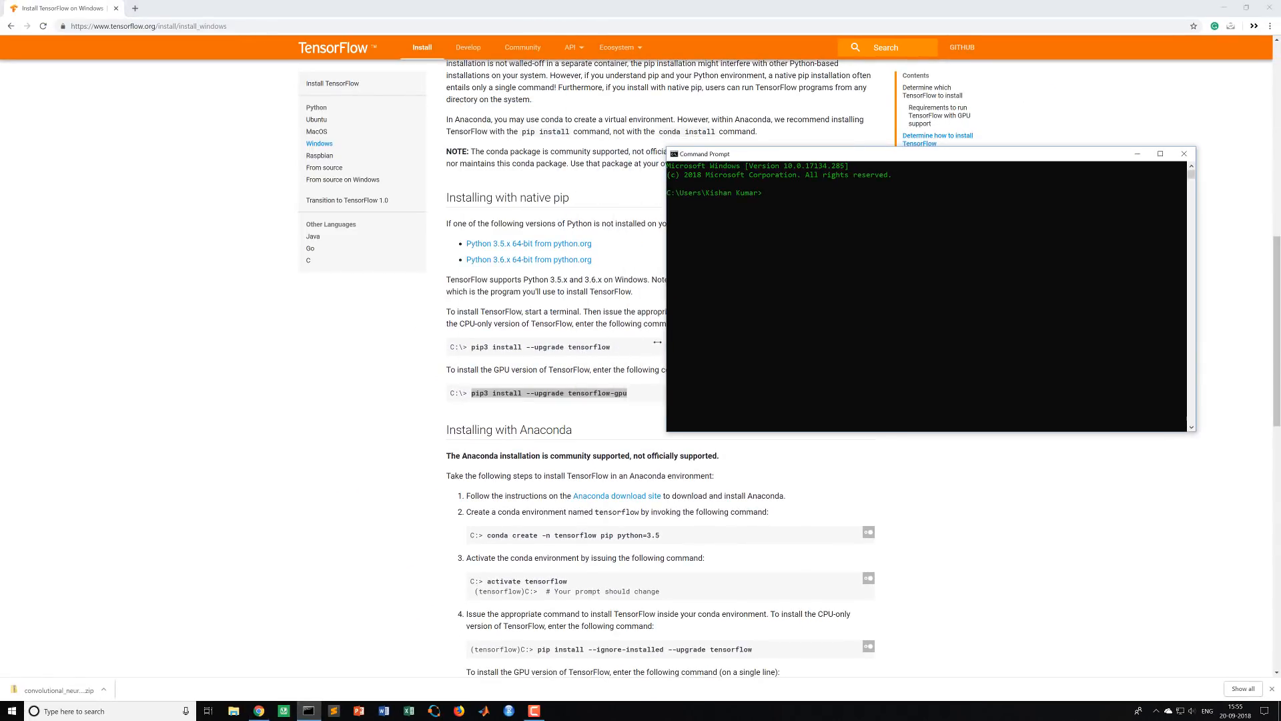
{"action": "left_click", "coordinate": [561, 421]}
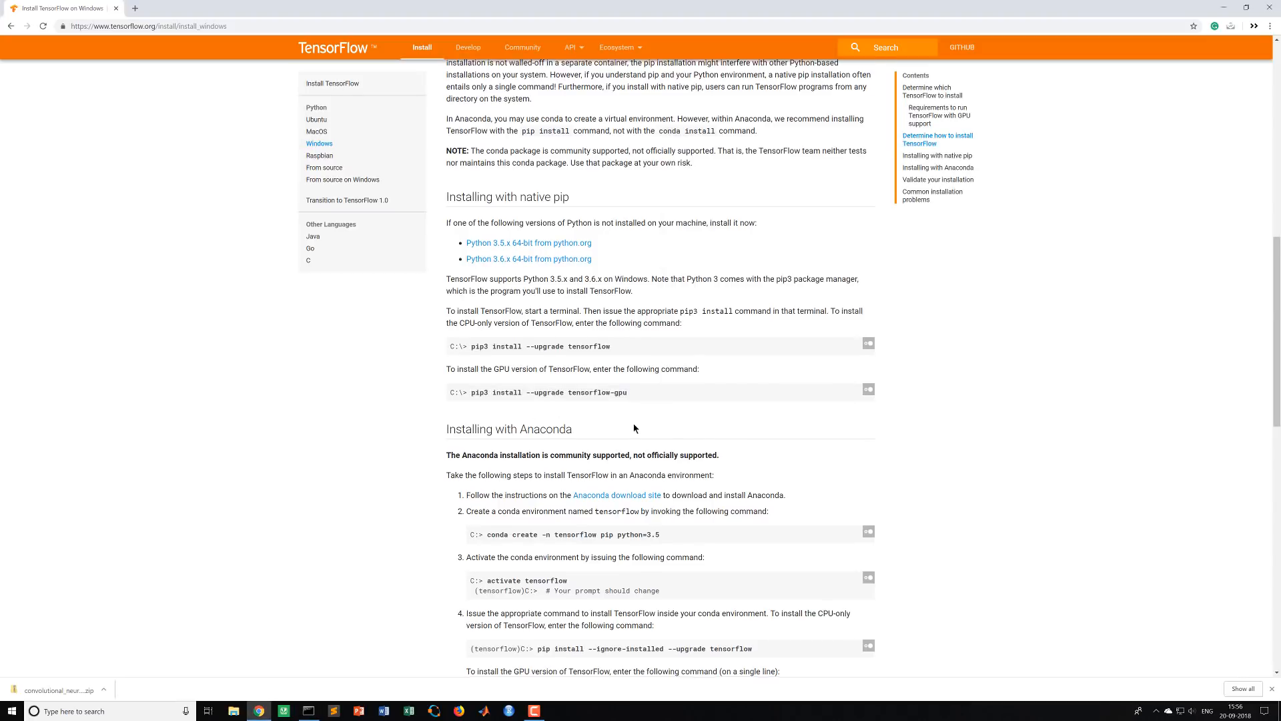
Step: Copy the command "pip install --ignore-installed --upgrade tensorflow-gpu" from the guide's Installing with Anaconda section
{"action": "scroll", "coordinate": [634, 427], "scroll_direction": "down", "scroll_amount": 4}
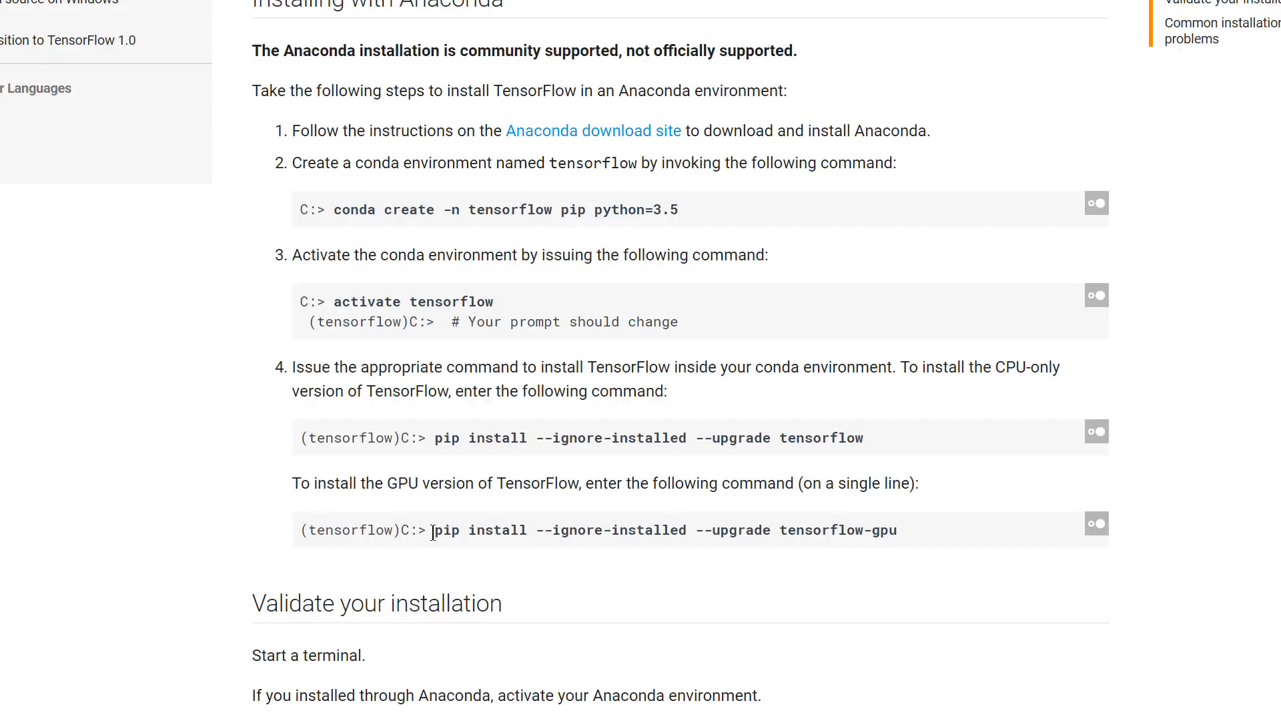
{"action": "left_click_drag", "start_coordinate": [433, 532], "coordinate": [932, 544]}
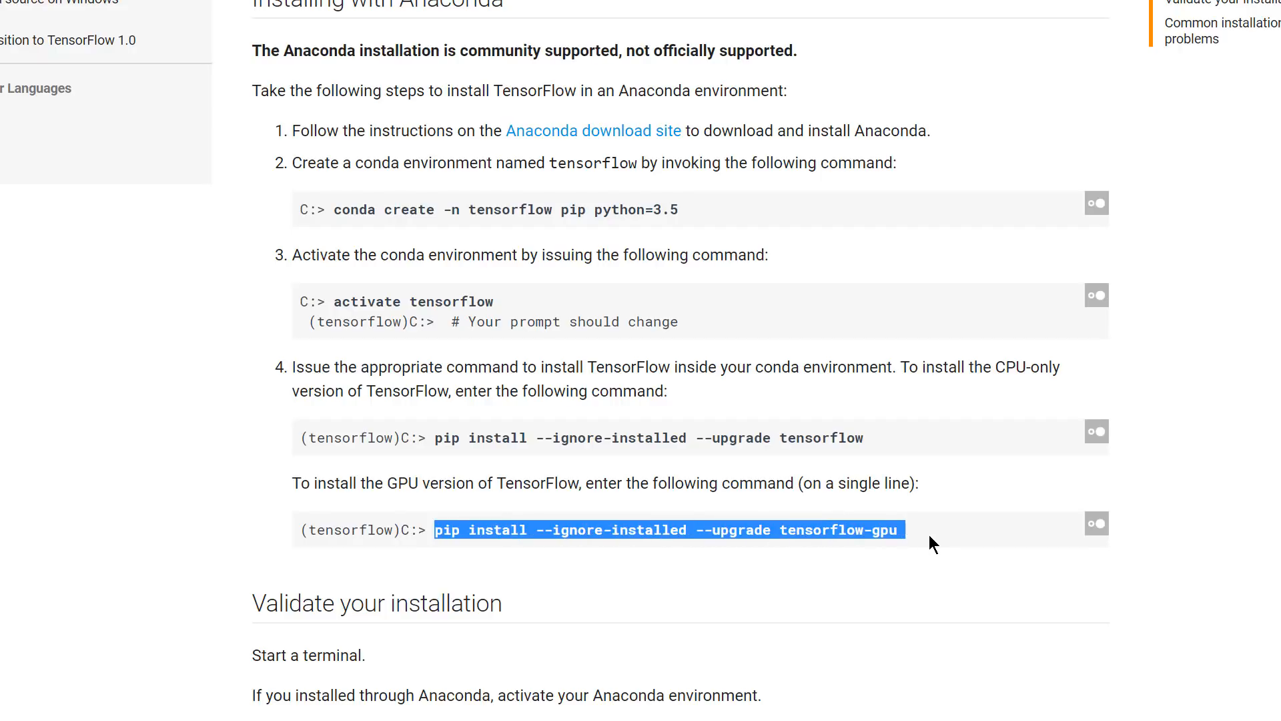
{"action": "right_click", "coordinate": [558, 533]}
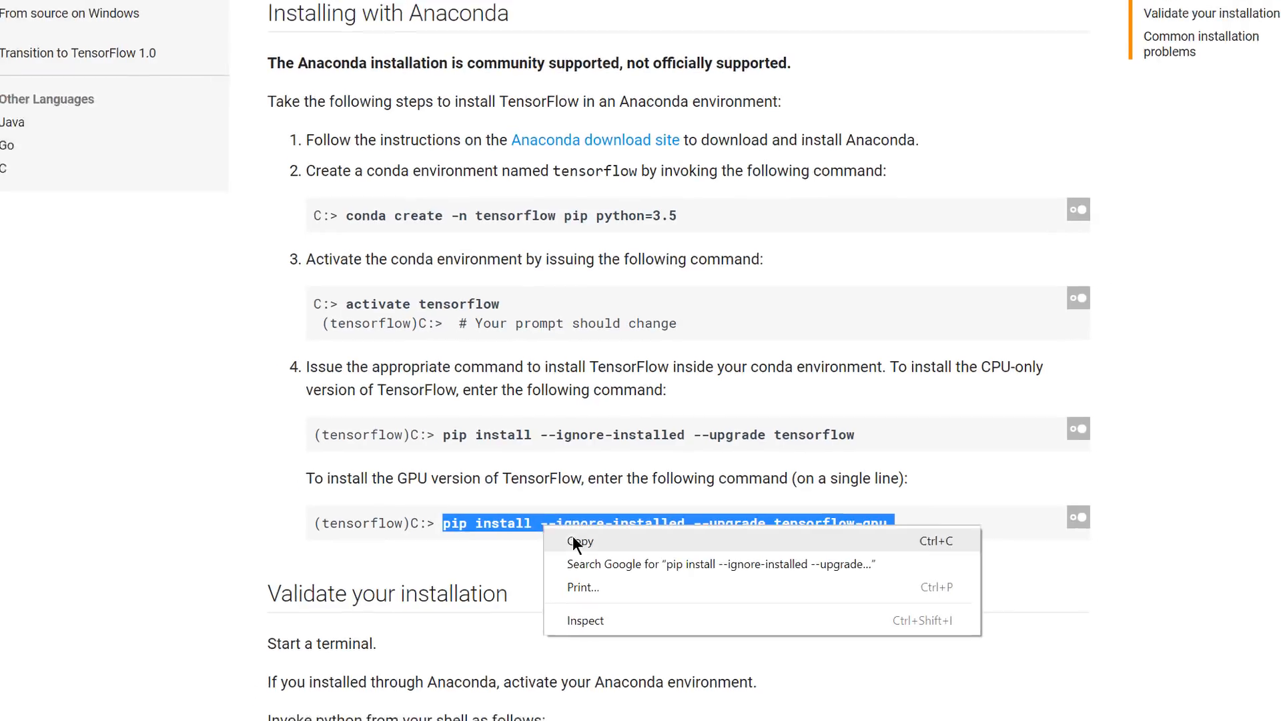
{"action": "left_click", "coordinate": [578, 546]}
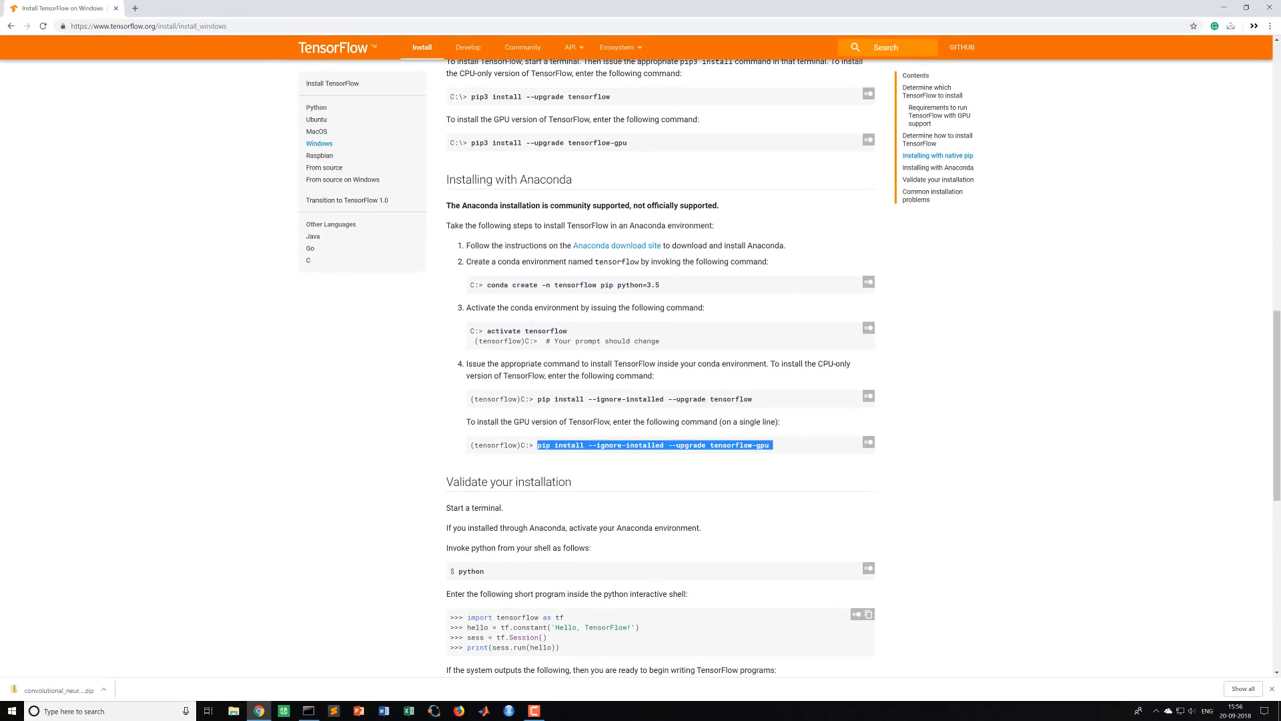
Step: Run the copied "pip install --ignore-installed --upgrade tensorflow-gpu" command in the Command Prompt
{"action": "left_click", "coordinate": [308, 711]}
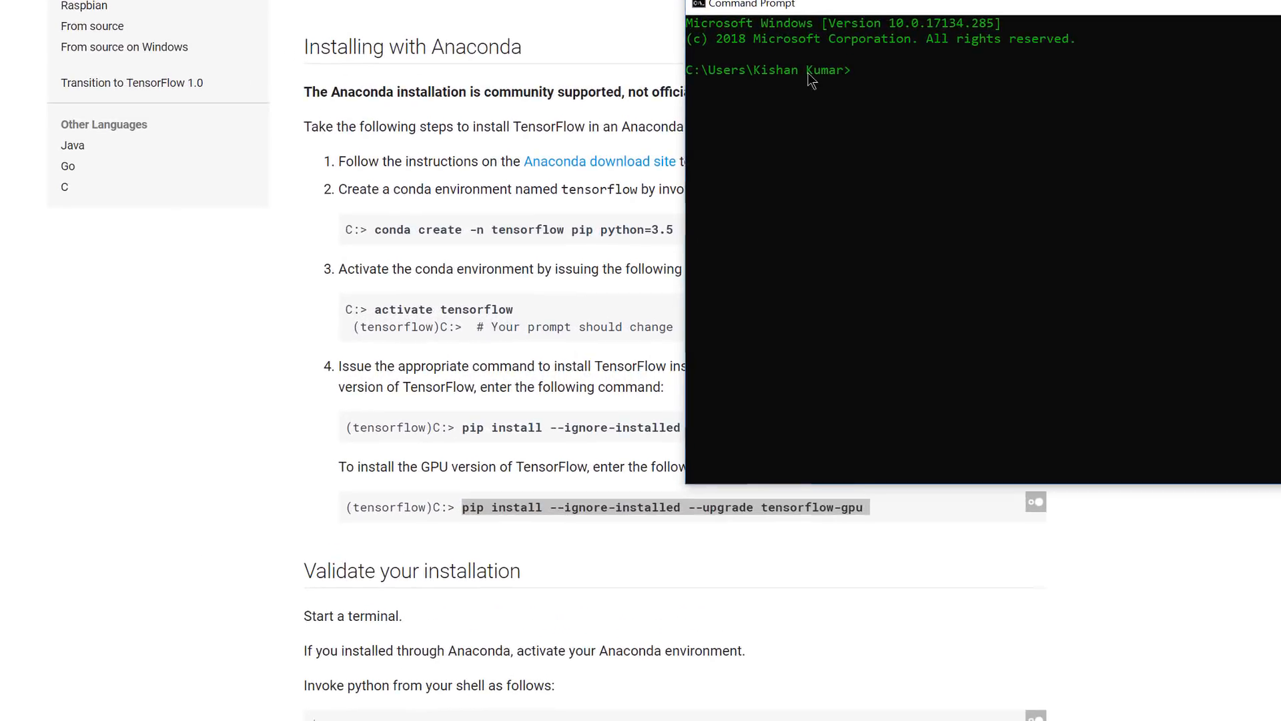
{"action": "left_click_drag", "start_coordinate": [743, 156], "coordinate": [508, 161]}
{"action": "right_click", "coordinate": [448, 84]}
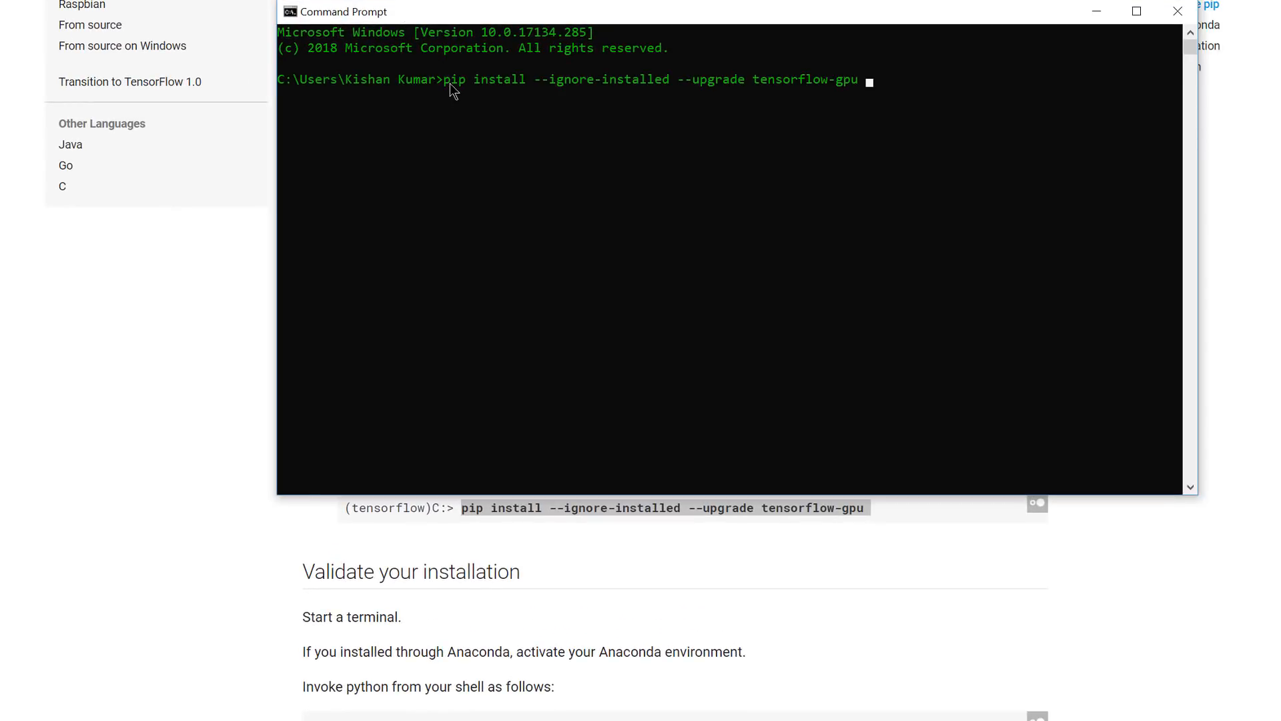
{"action": "key", "text": "Return"}
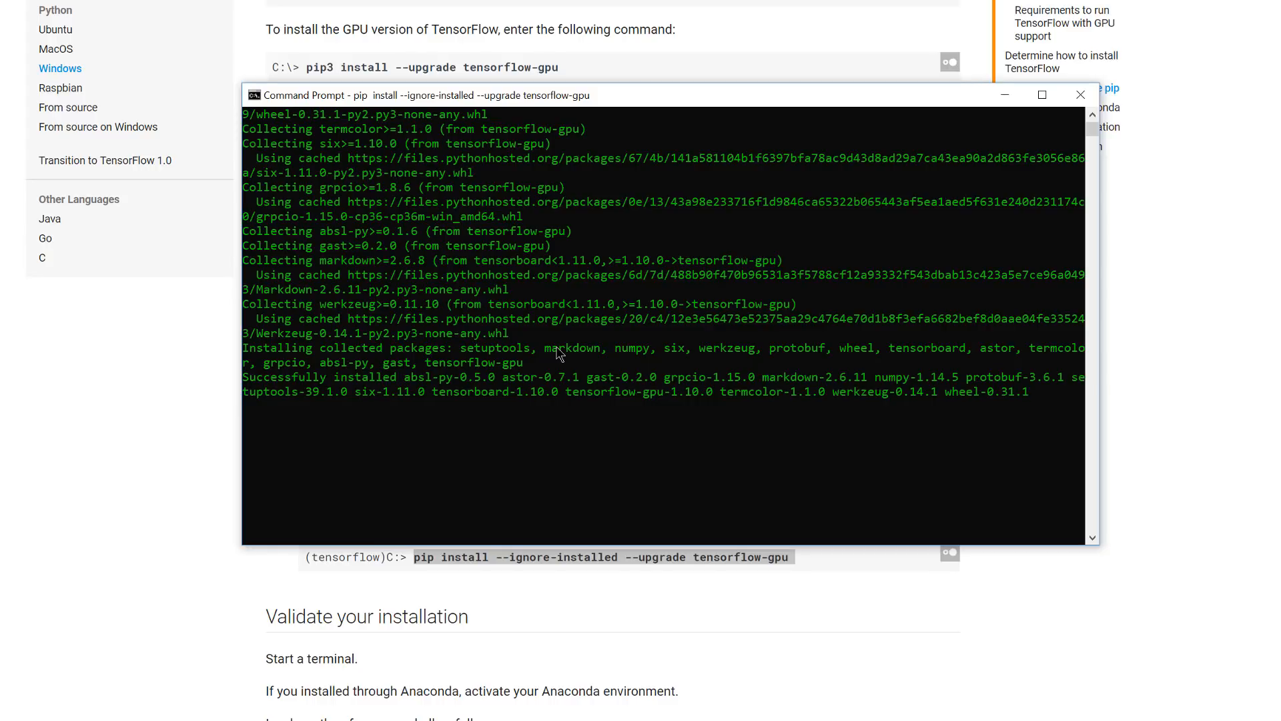
Step: Switch to Chrome, find the guide's Validate your installation section, and place the Command Prompt window beside its sample program
{"action": "scroll", "coordinate": [560, 354], "scroll_direction": "up", "scroll_amount": 8}
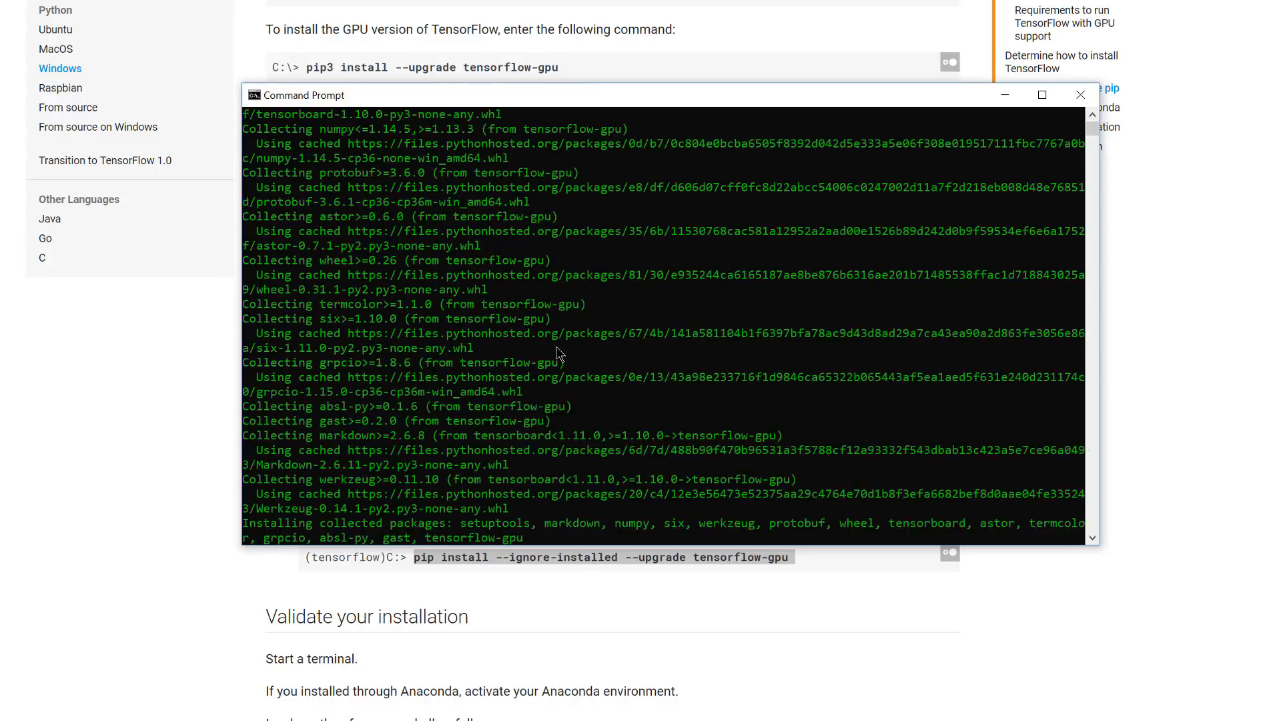
{"action": "scroll", "coordinate": [560, 353], "scroll_direction": "down", "scroll_amount": 10}
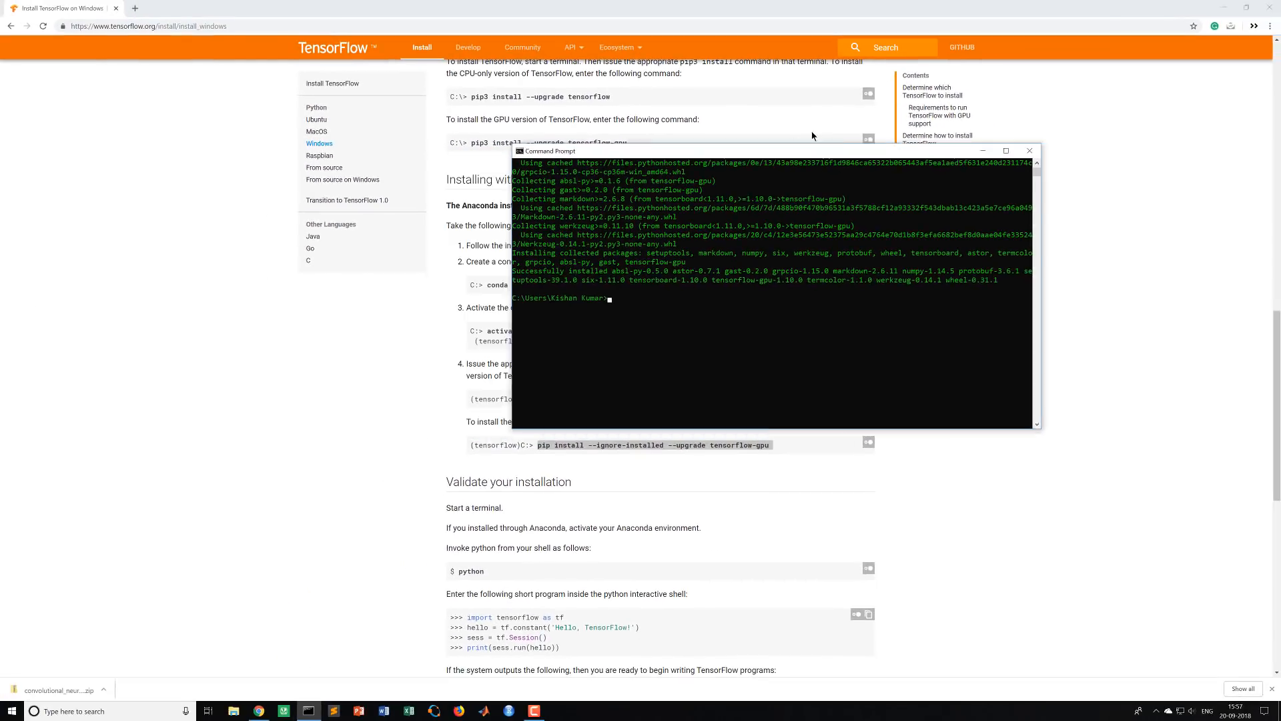
{"action": "left_click", "coordinate": [409, 384]}
{"action": "scroll", "coordinate": [480, 347], "scroll_direction": "down", "scroll_amount": 5}
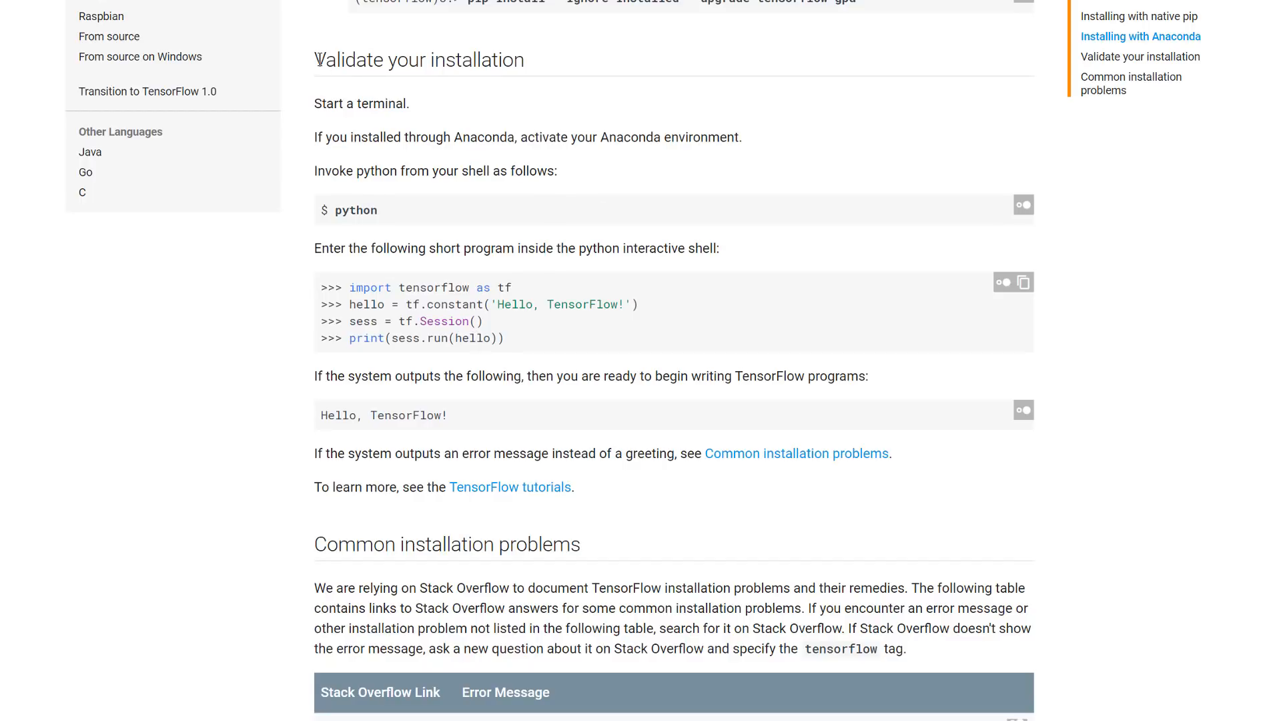
{"action": "left_click_drag", "start_coordinate": [313, 59], "coordinate": [562, 68]}
{"action": "left_click", "coordinate": [558, 67]}
{"action": "key", "text": "alt+Tab"}
{"action": "left_click_drag", "start_coordinate": [797, 0], "coordinate": [943, 92]}
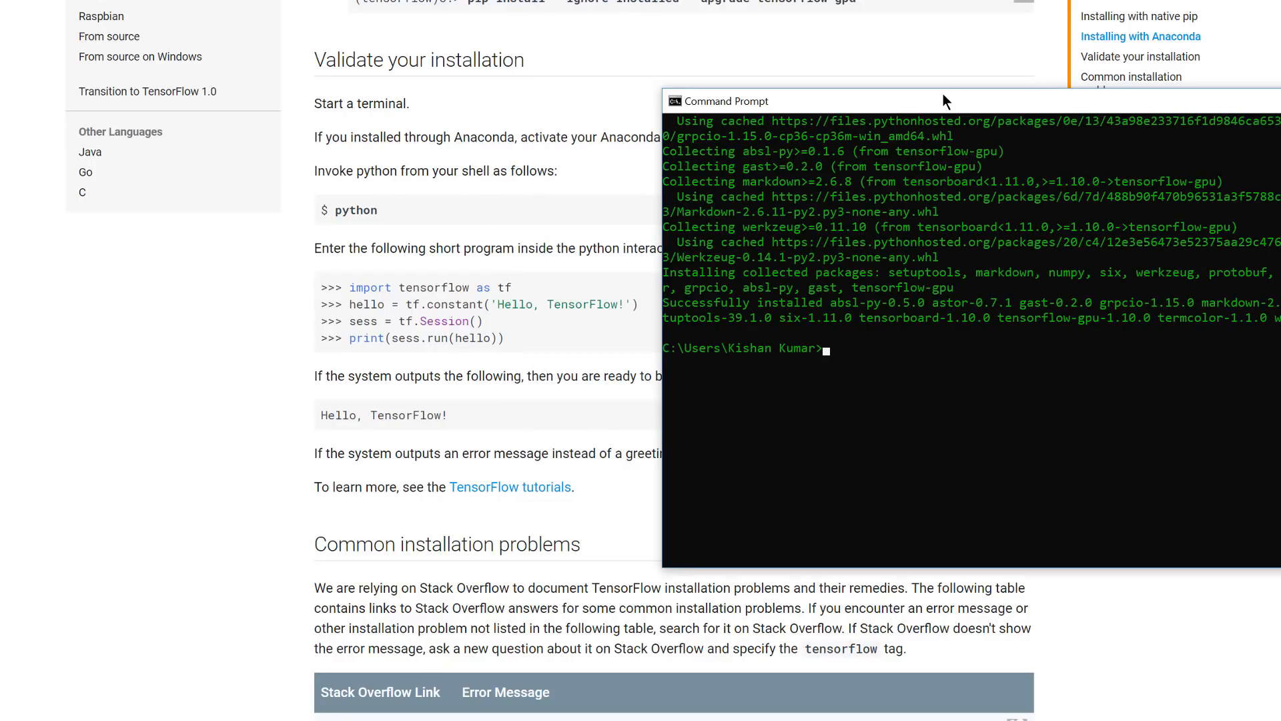
Step: Start the Python interactive shell in the Command Prompt with the python command
{"action": "type", "text": "import"}
{"action": "key", "text": "BackSpace"}
{"action": "key", "text": "BackSpace"}
{"action": "key", "text": "BackSpace"}
{"action": "key", "text": "BackSpace"}
{"action": "key", "text": "BackSpace"}
{"action": "key", "text": "BackSpace"}
{"action": "key", "text": "BackSpace"}
{"action": "type", "text": "python"}
{"action": "key", "text": "Return"}
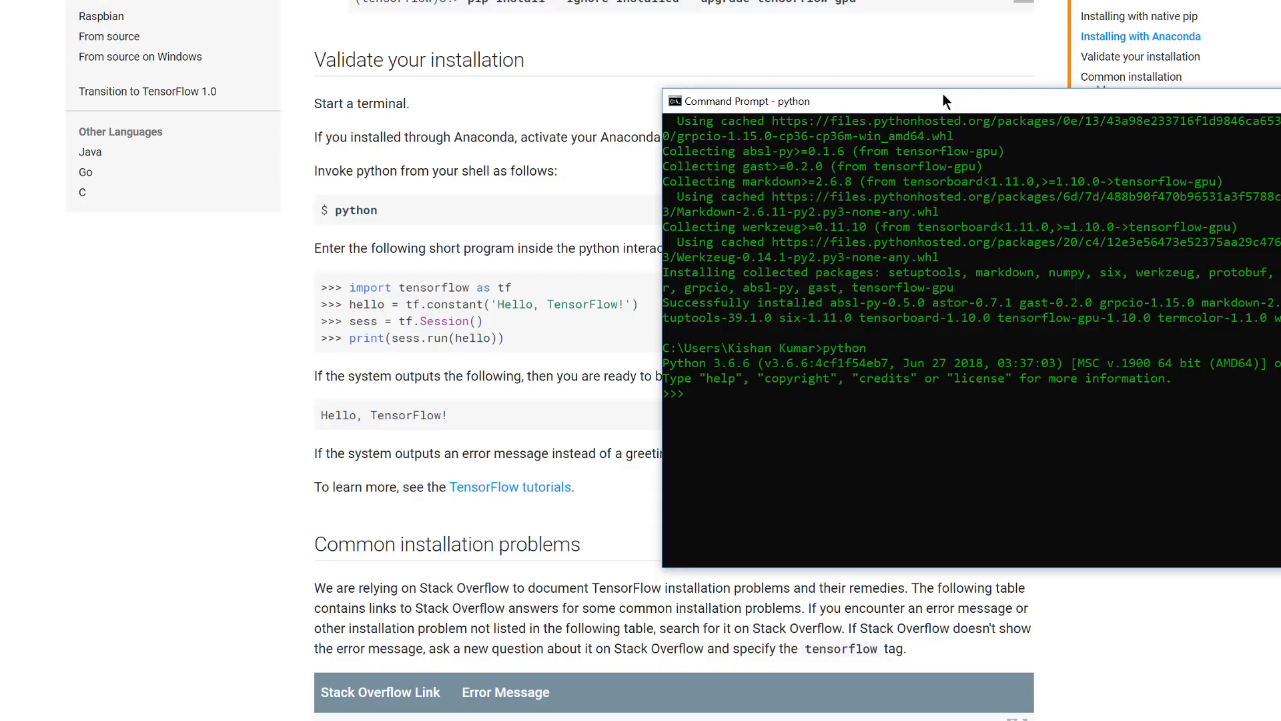
Step: Enter the validation program's lines in Python: import tensorflow as tf, hello = tf.constant('Hello Aliens'), and sess = tf.Session()
{"action": "type", "text": "import tensorflow as tf"}
{"action": "key", "text": "Return"}
{"action": "type", "text": "hello"}
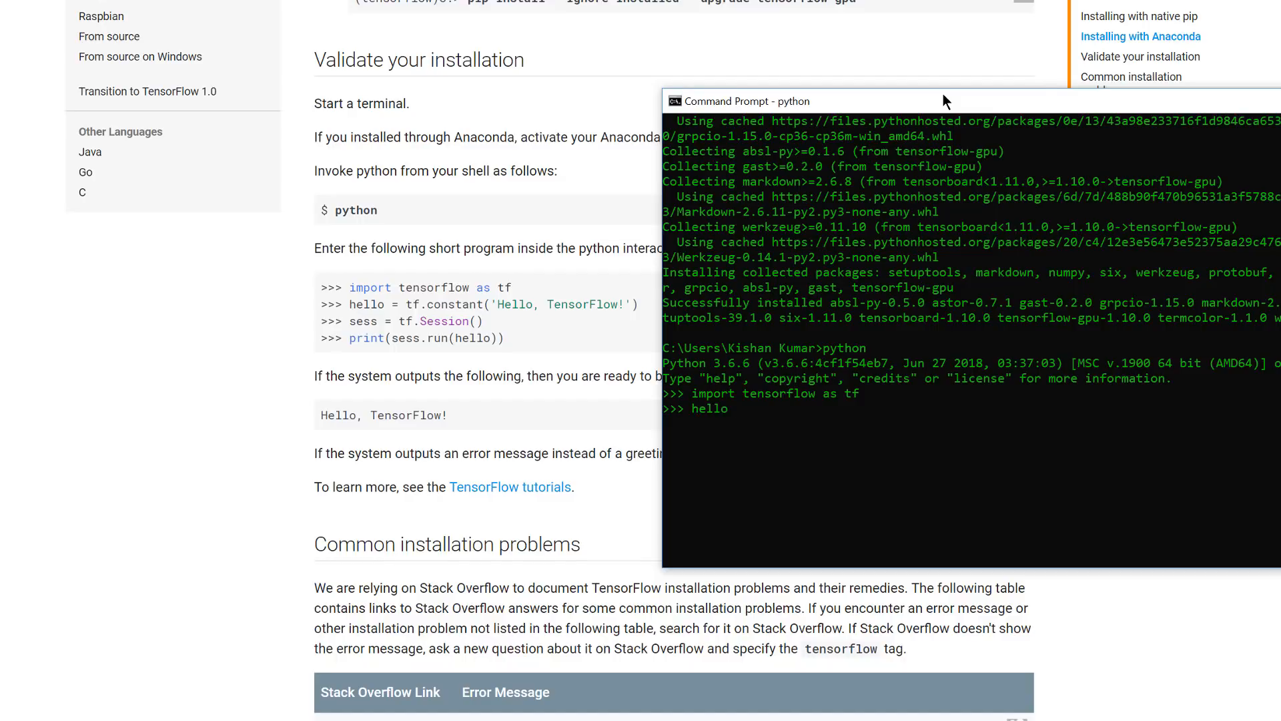
{"action": "type", "text": " = tf.constant('Hello Aliens') >>> sess ="}
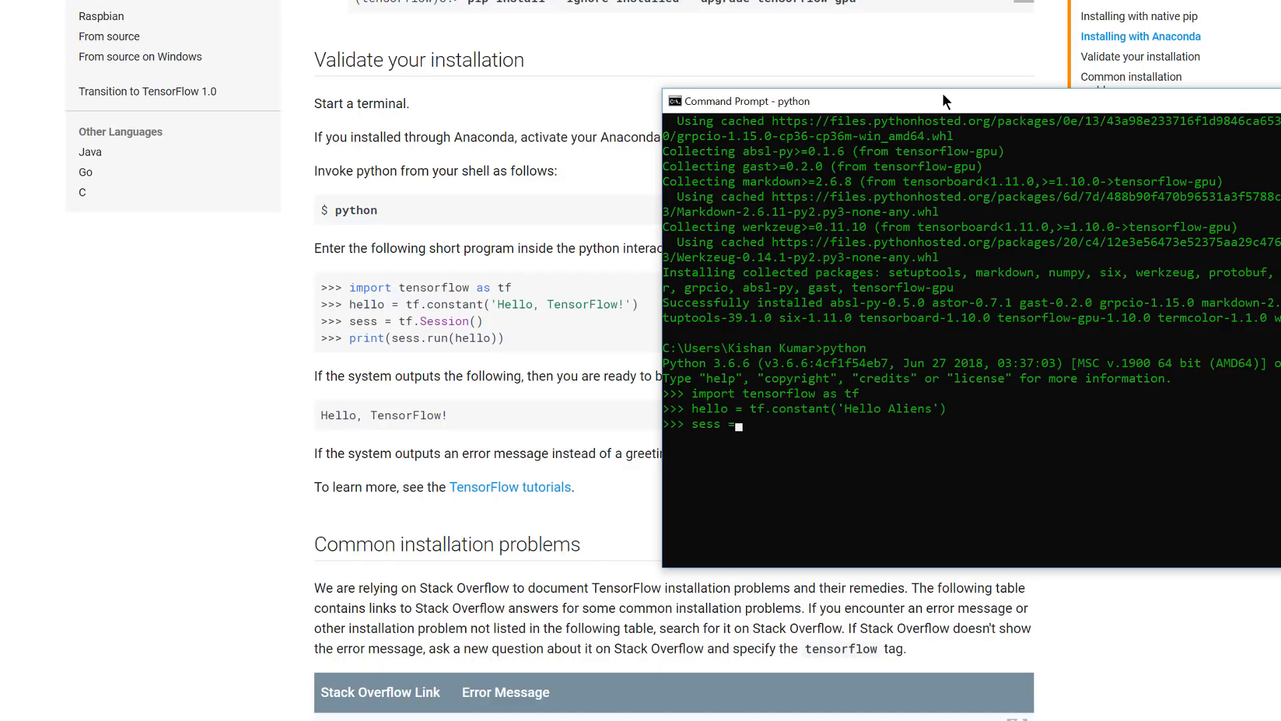
{"action": "type", "text": " tf.Session()"}
{"action": "key", "text": "Return"}
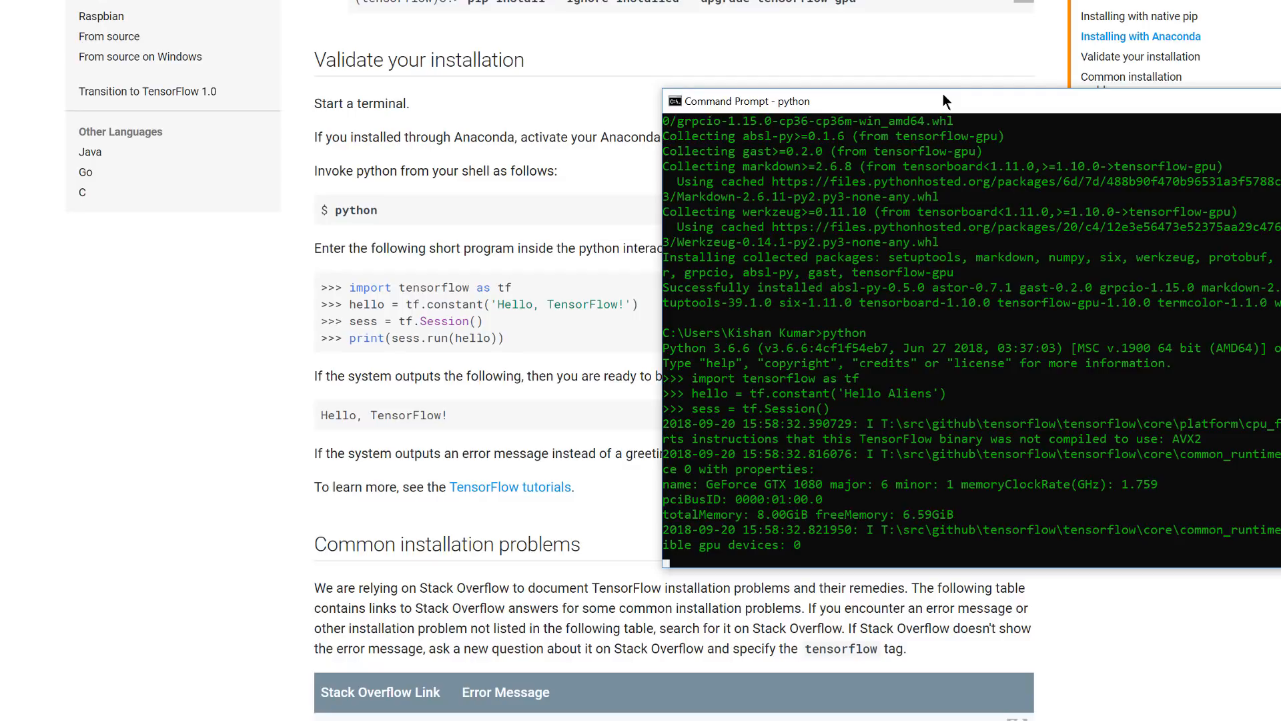
Step: Reposition and widen the Command Prompt window to examine the GPU device name in the session output
{"action": "left_click_drag", "start_coordinate": [943, 94], "coordinate": [892, 38]}
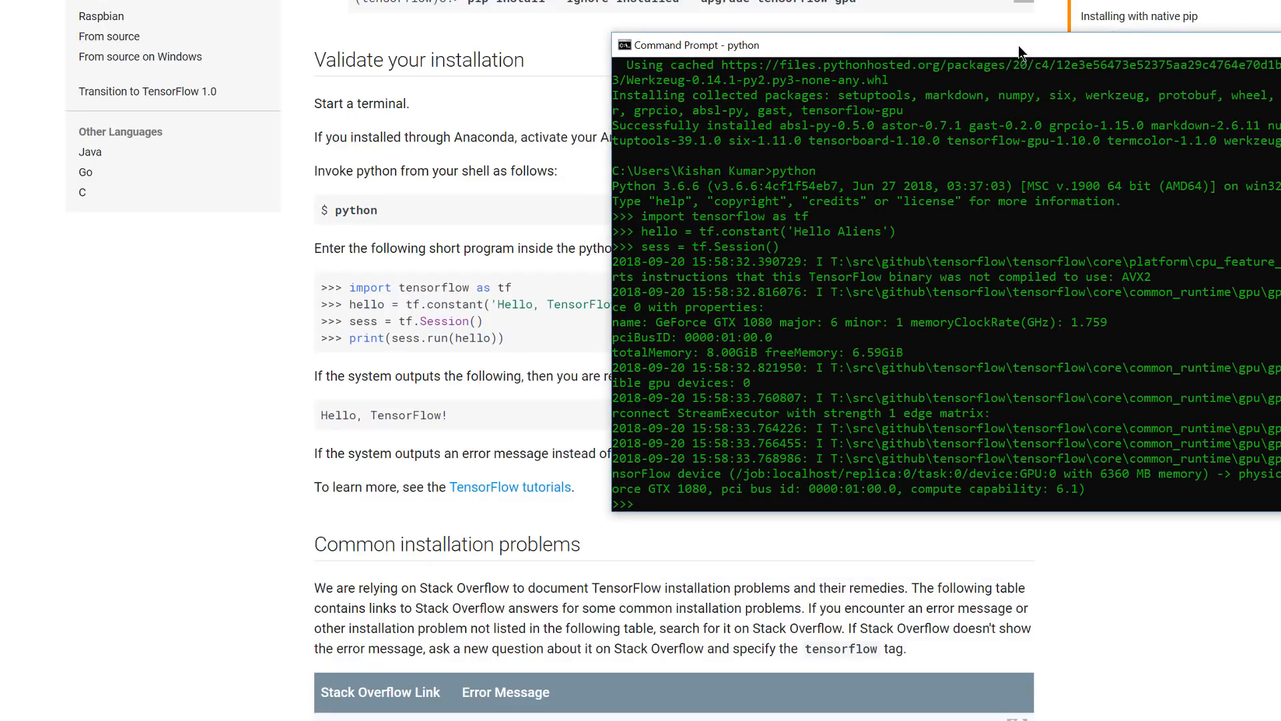
{"action": "left_click_drag", "start_coordinate": [1019, 45], "coordinate": [782, 21]}
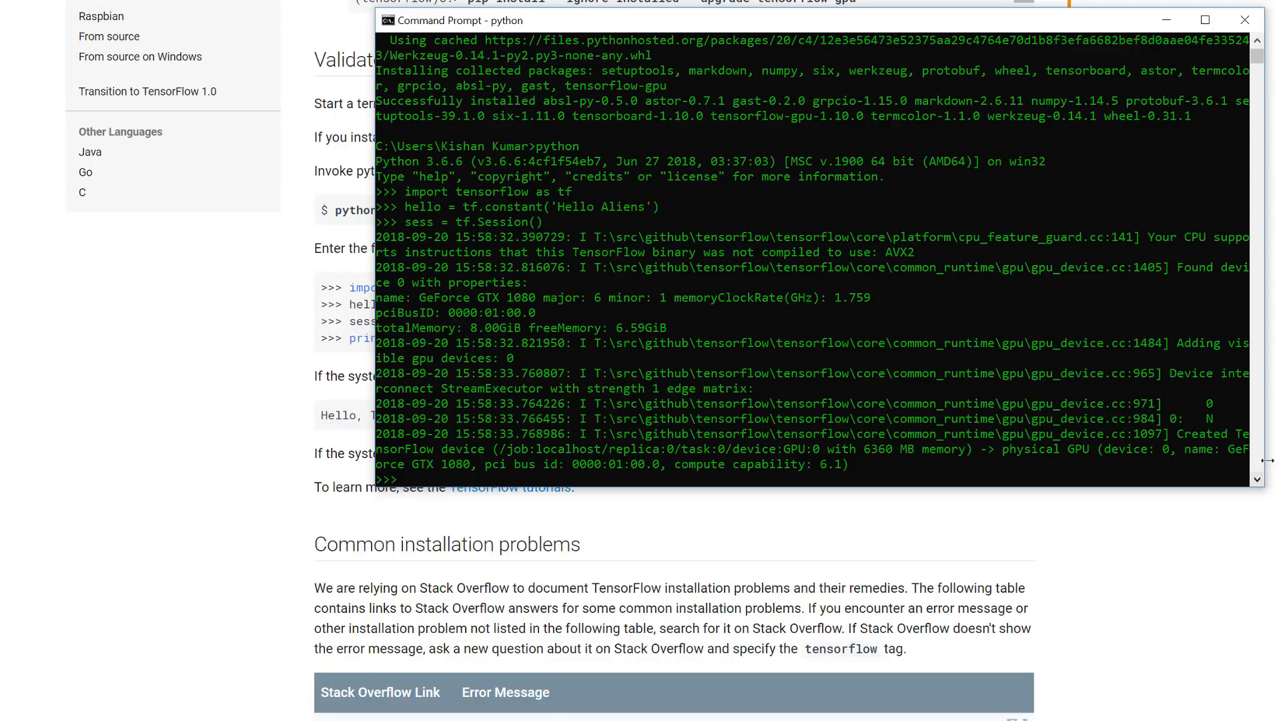
{"action": "left_click_drag", "start_coordinate": [1267, 460], "coordinate": [1280, 460]}
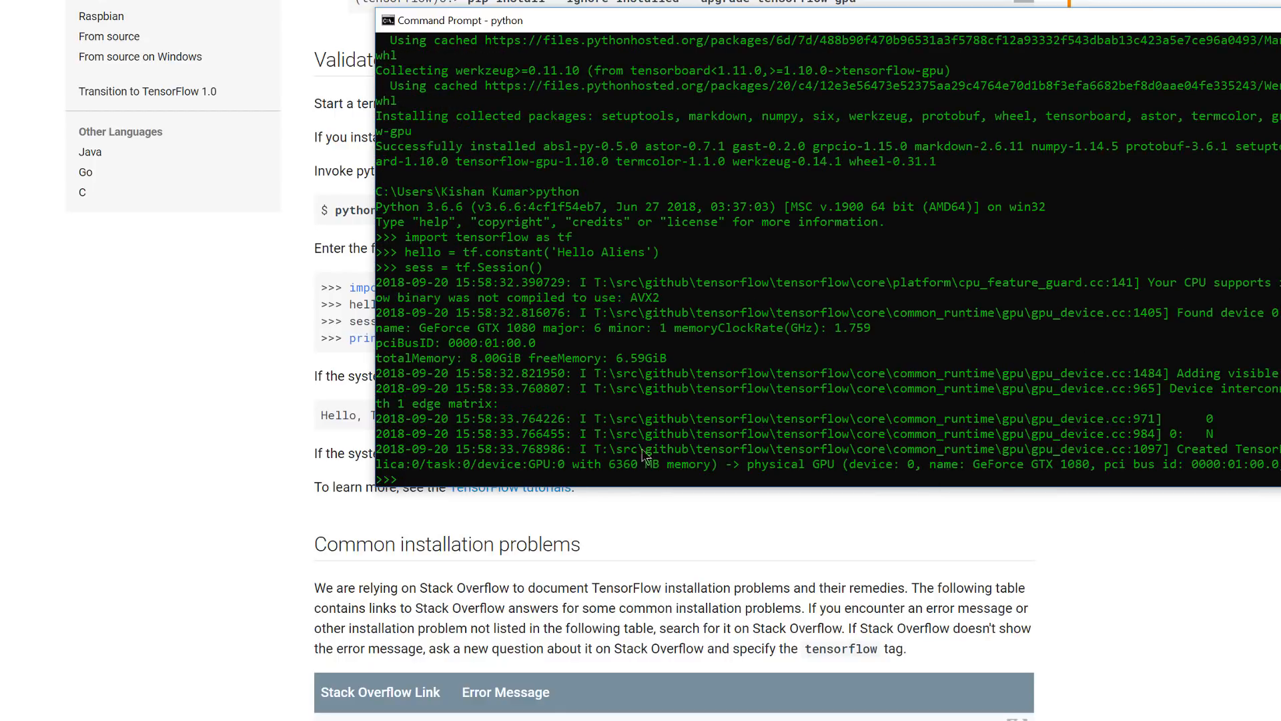
{"action": "left_click_drag", "start_coordinate": [415, 327], "coordinate": [578, 331]}
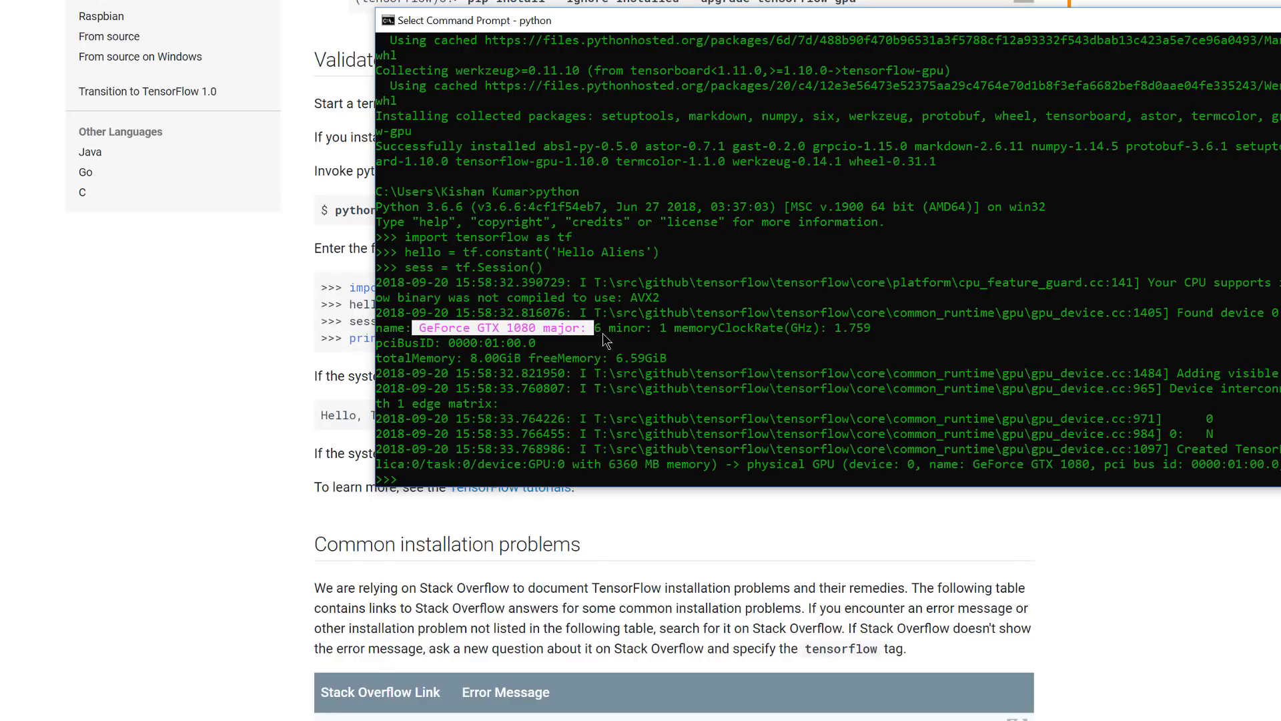
{"action": "left_click", "coordinate": [605, 332]}
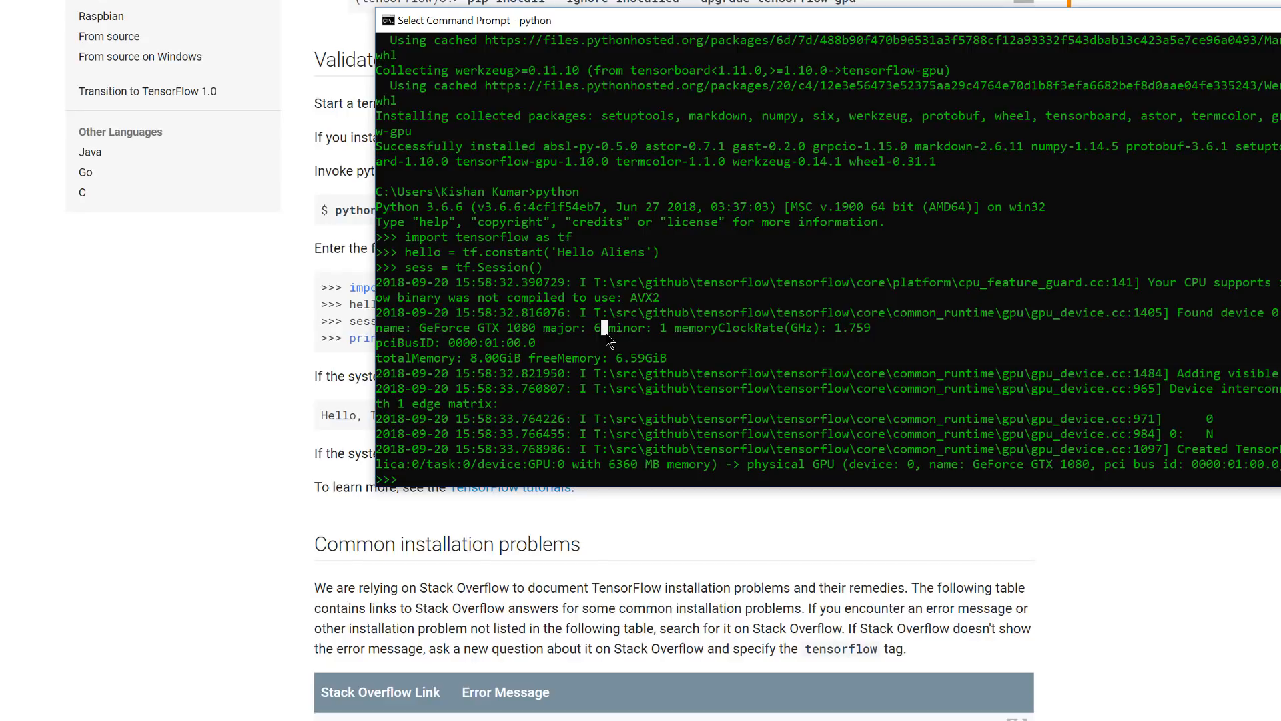
Step: Clear the text selection and run print(sess.run(hello)) in the Python shell, keeping the output in view
{"action": "left_click", "coordinate": [421, 478]}
{"action": "left_click", "coordinate": [400, 480]}
{"action": "left_click_drag", "start_coordinate": [590, 29], "coordinate": [801, 2]}
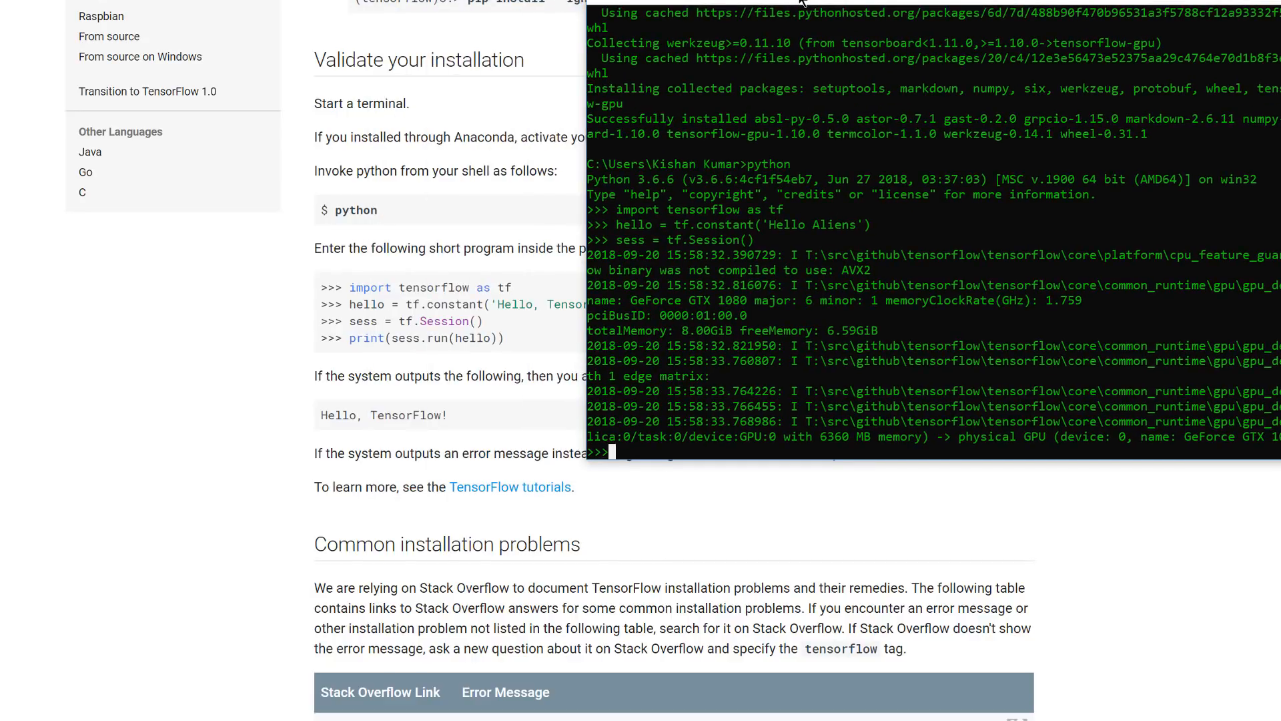
{"action": "type", "text": "print(sess.run(hello))"}
{"action": "key", "text": "Return"}
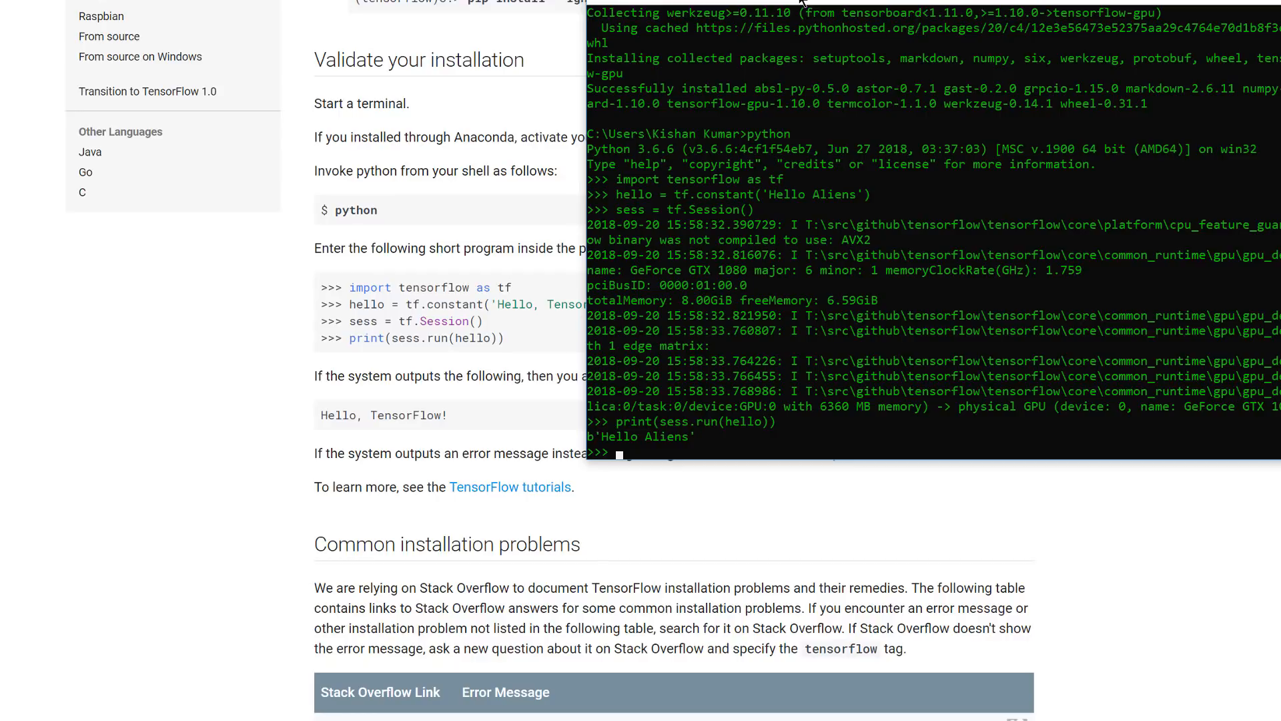
{"action": "left_click_drag", "start_coordinate": [802, 3], "coordinate": [509, 0]}
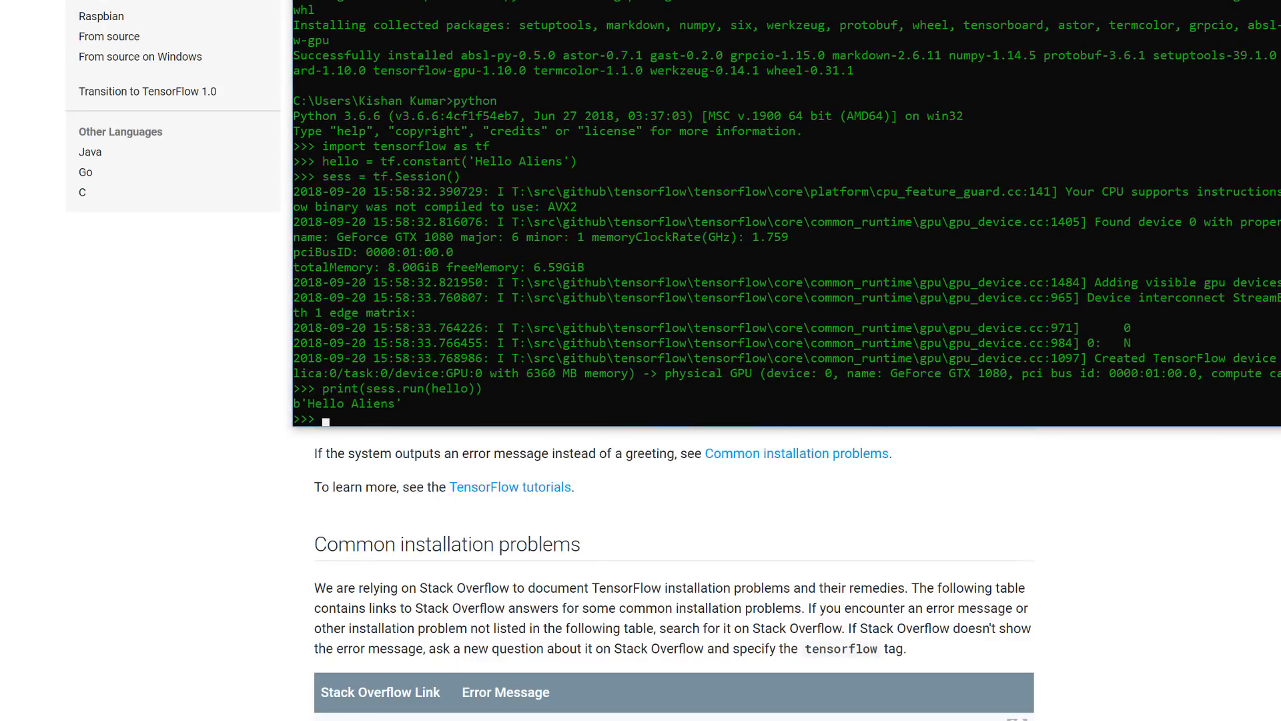